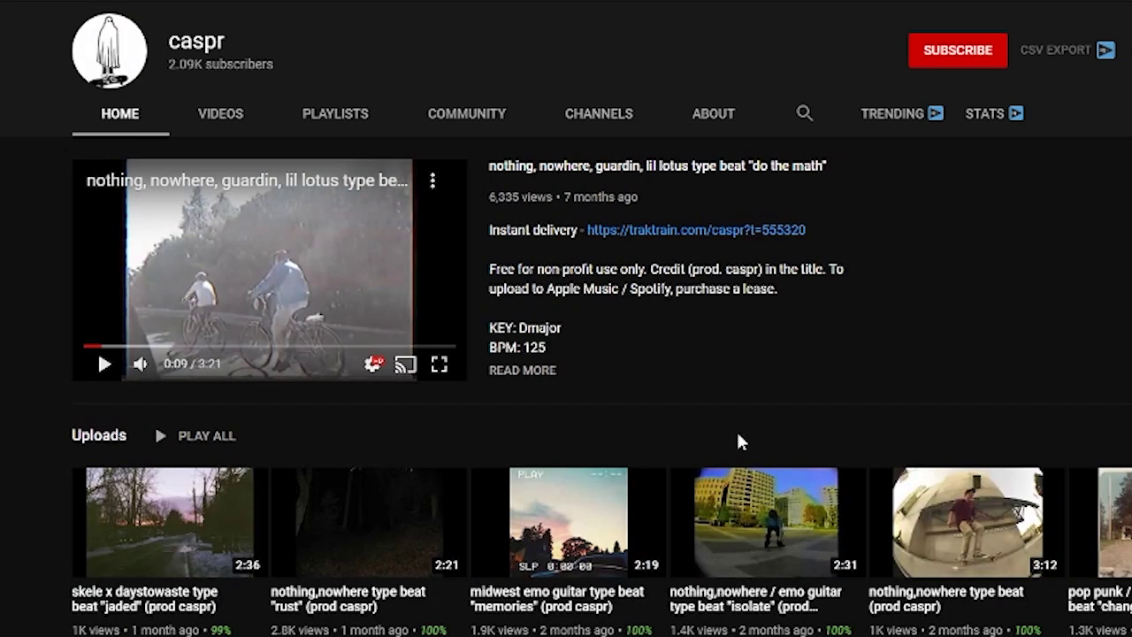
mouse_move(761, 529)
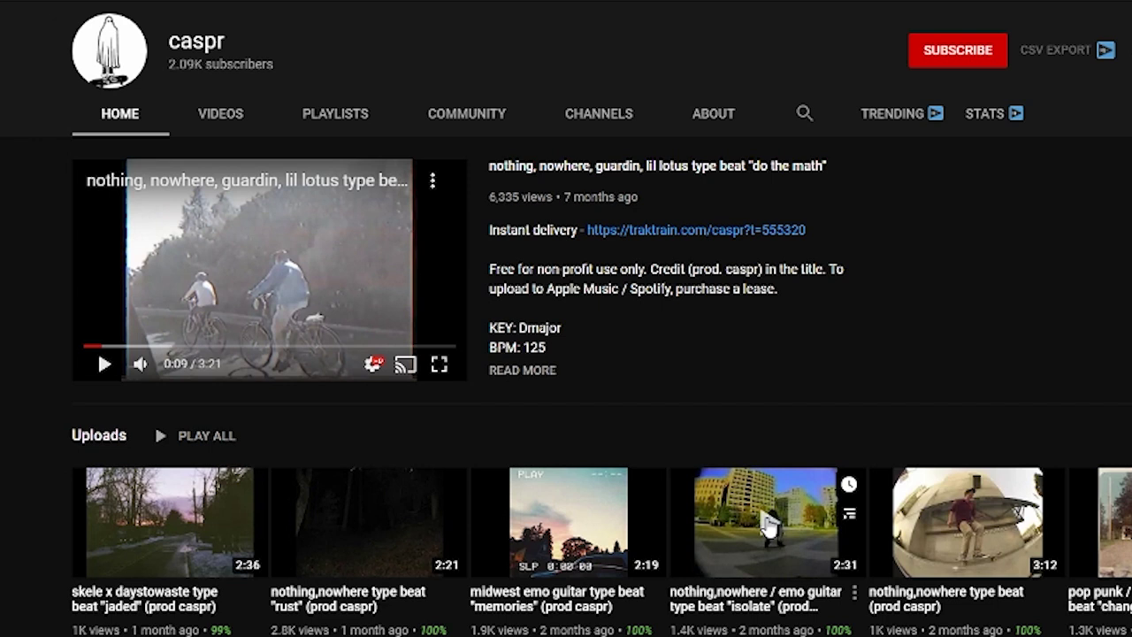
mouse_move(631, 548)
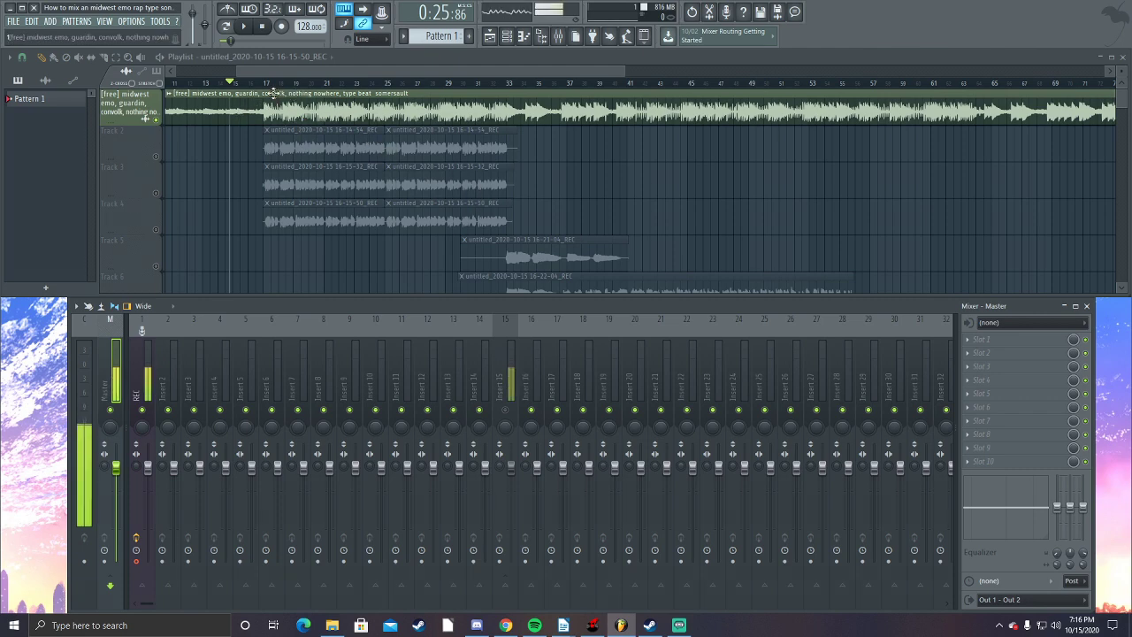
mouse_move(618, 191)
left_mouse_down()
mouse_move(543, 157)
mouse_move(628, 189)
mouse_move(607, 188)
left_mouse_up()
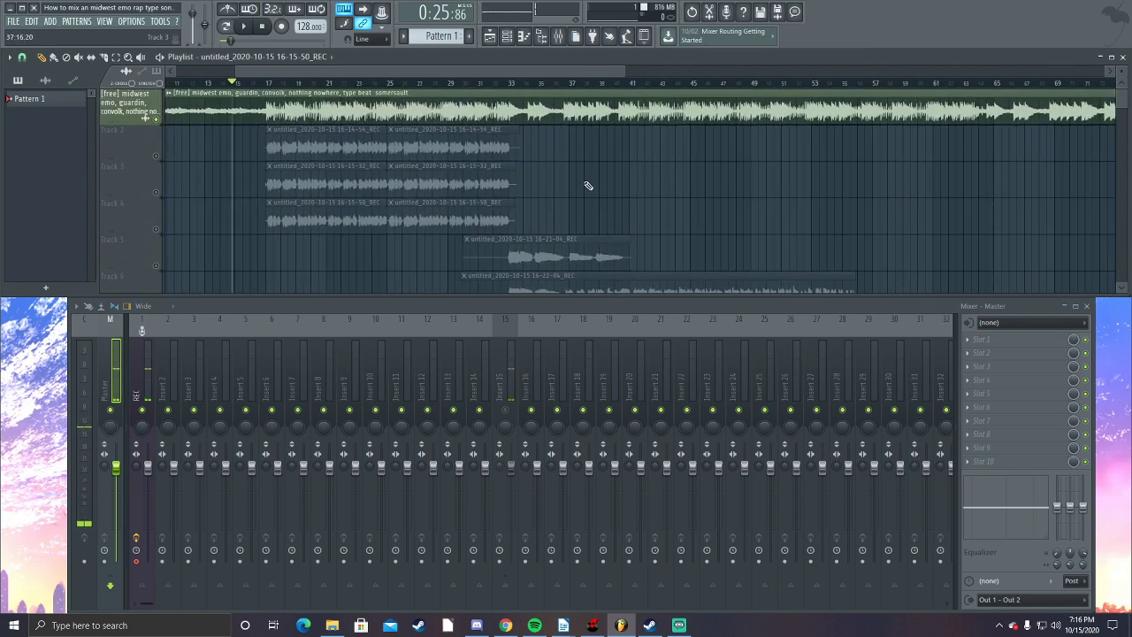
scroll(588, 185, "down", 1)
scroll(593, 188, "up", 2)
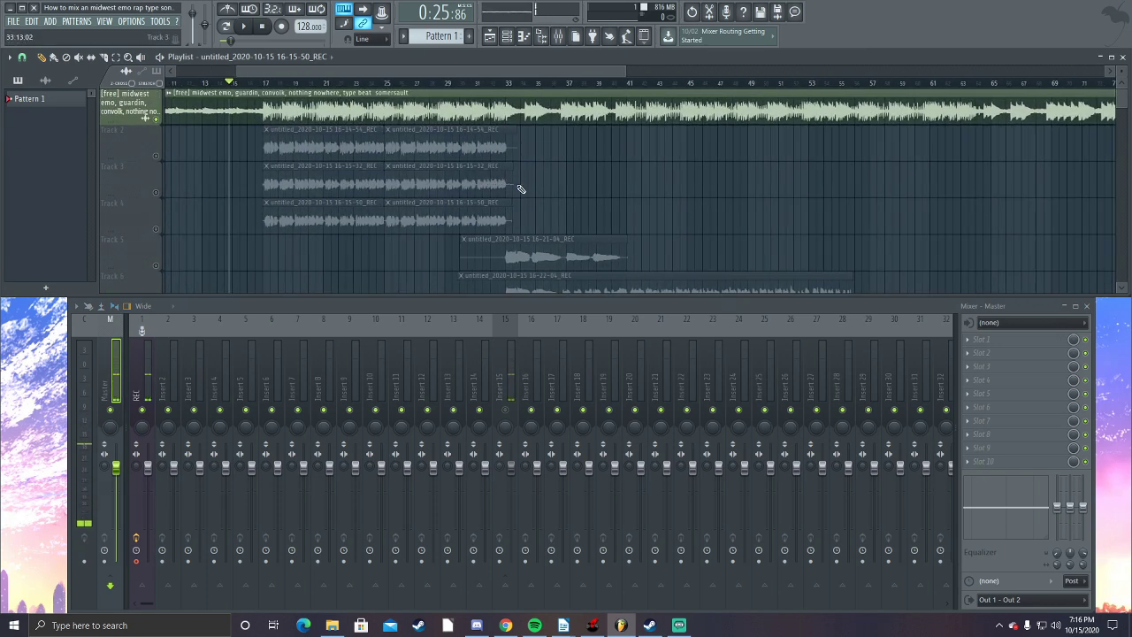
left_click_drag(610, 178, 576, 189)
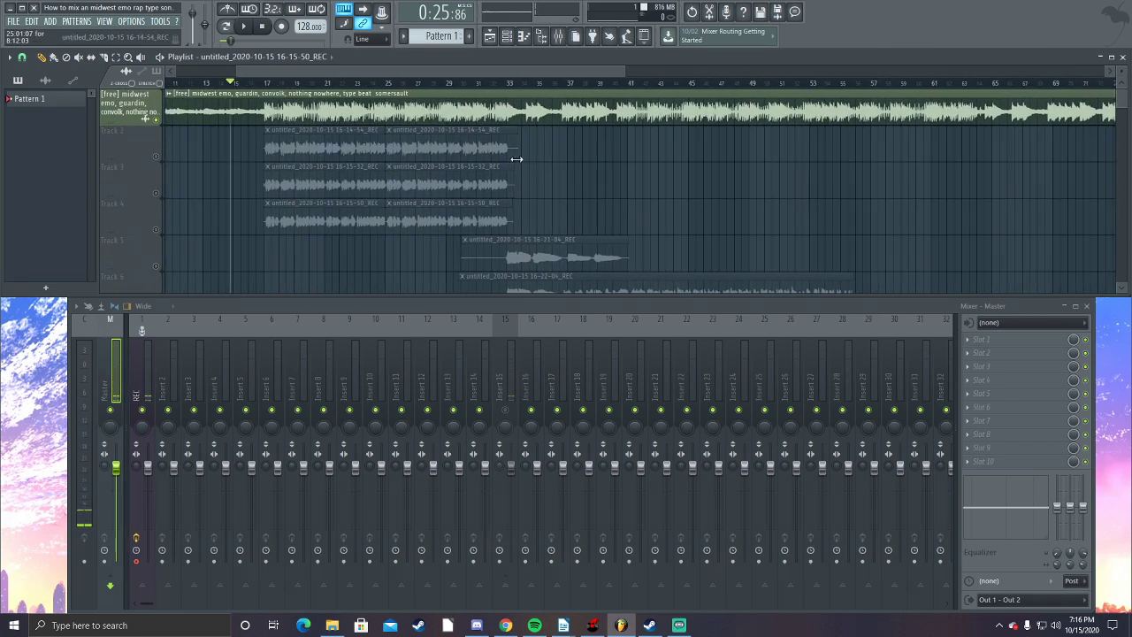
Play the instrumental from around bar 15 into the verse to hear it without vocals.
key("space")
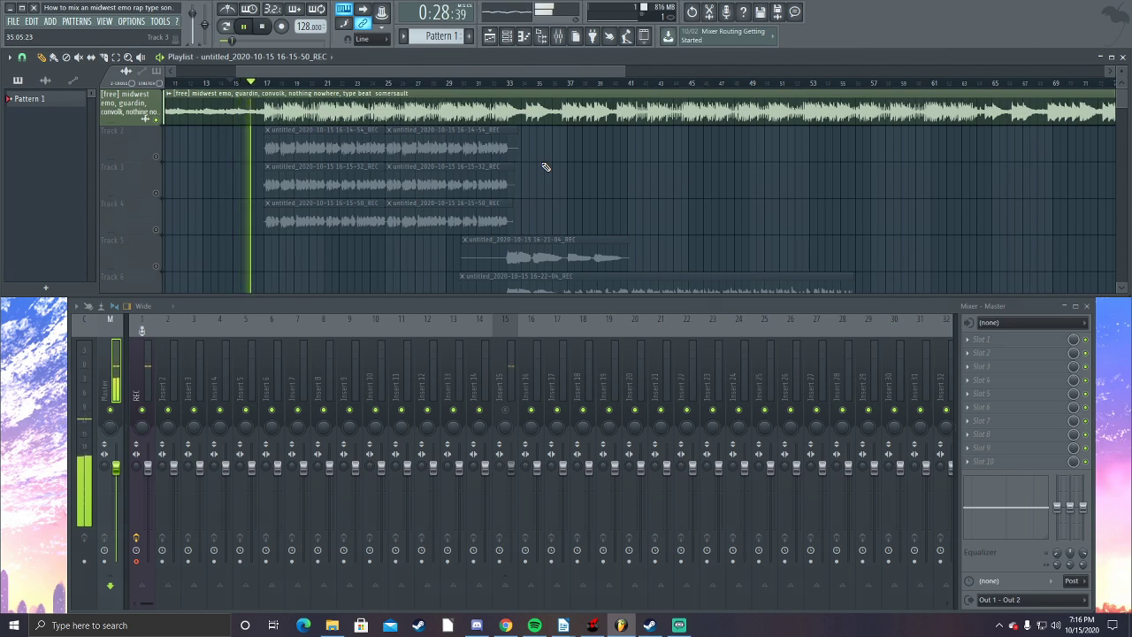
scroll(657, 183, "down", 1)
scroll(659, 199, "up", 1)
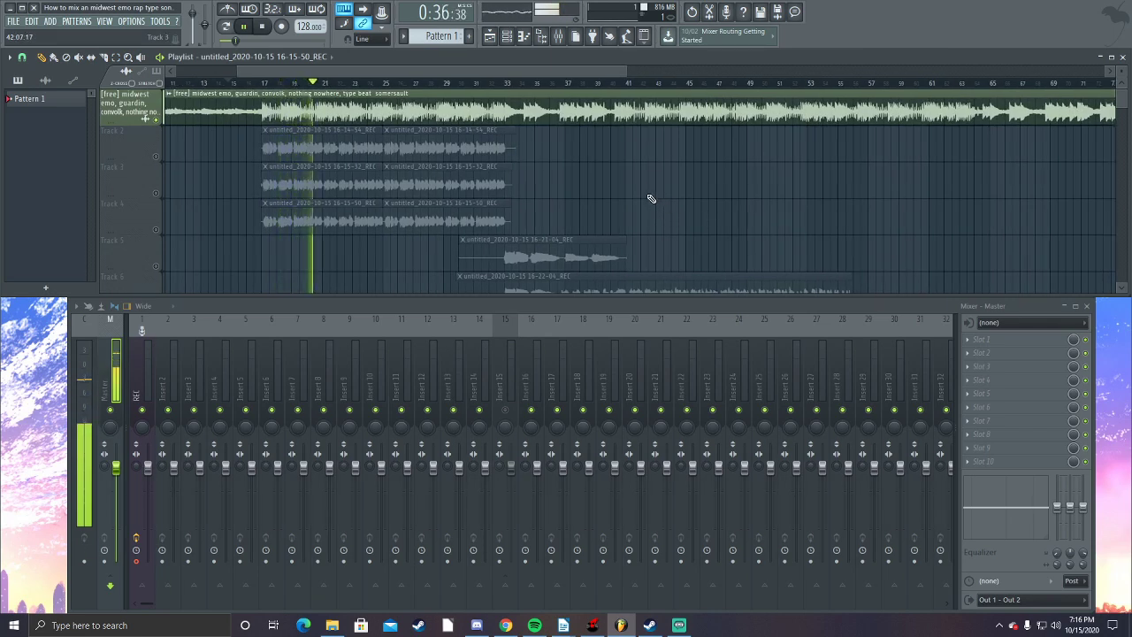
key("space")
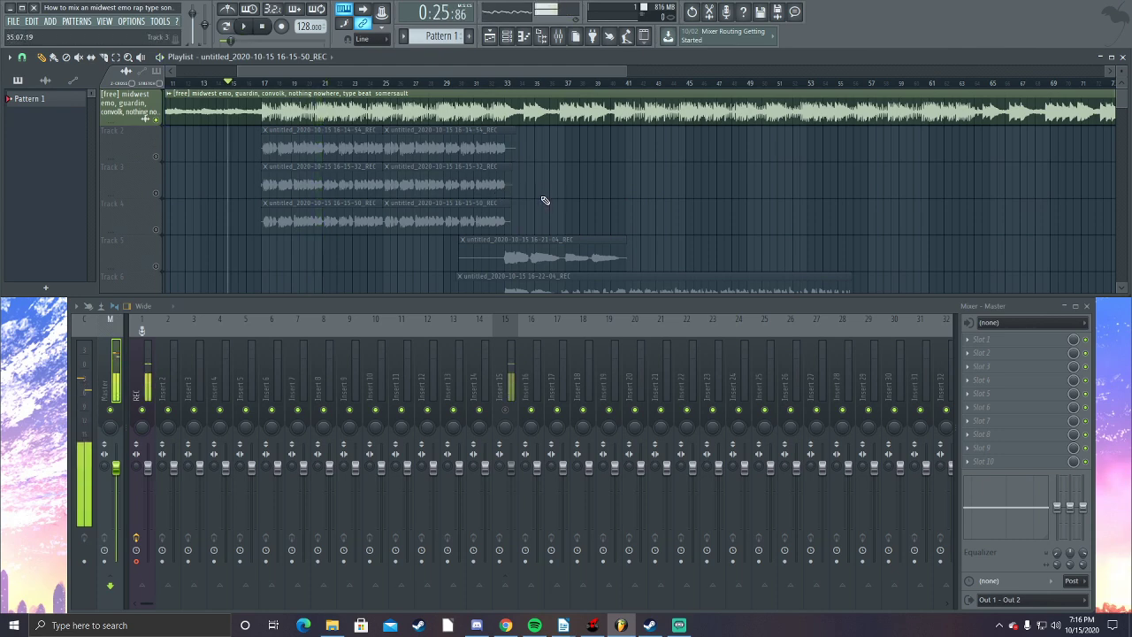
Unmute playlist tracks 2, 3, 4 and 6 so their vocal recordings play with the beat.
scroll(575, 168, "down", 1)
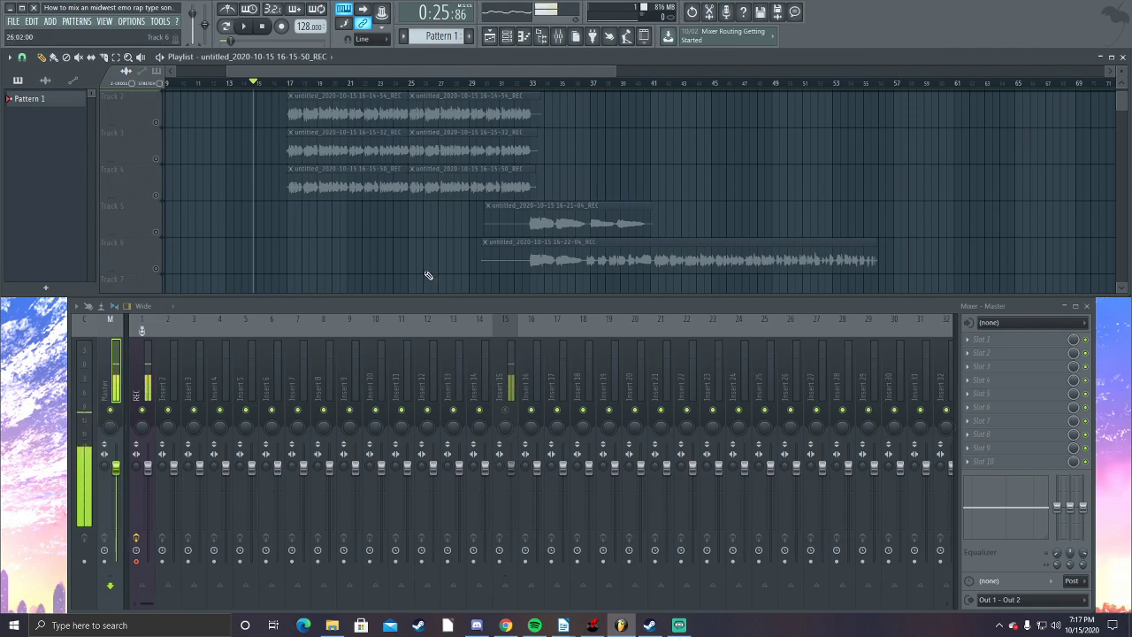
scroll(427, 275, "up", 1)
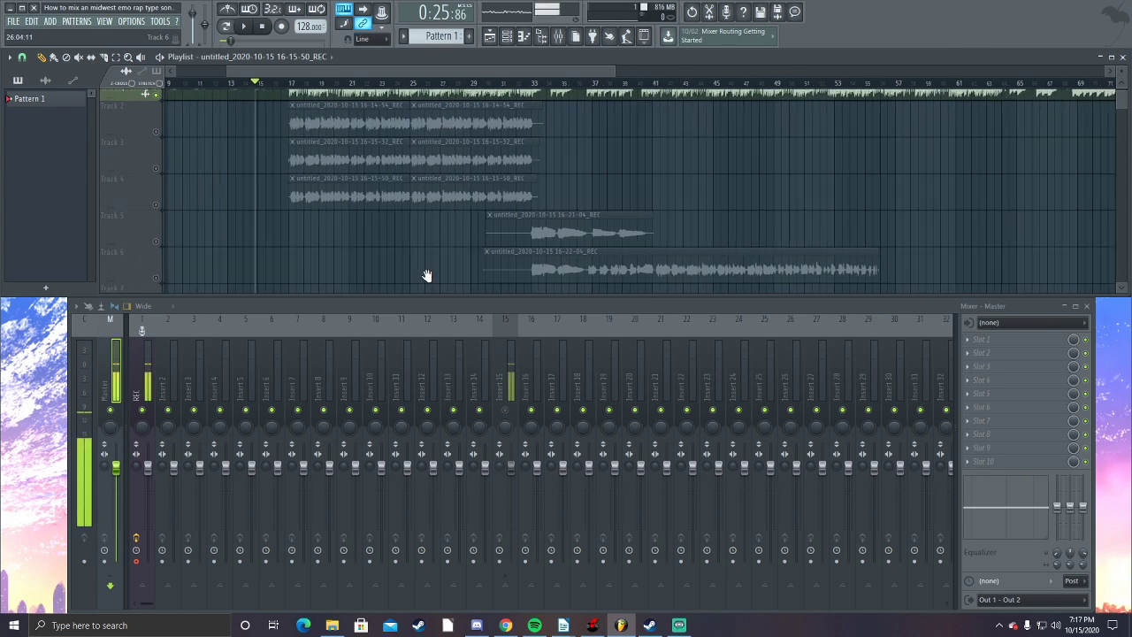
scroll(420, 255, "up", 1)
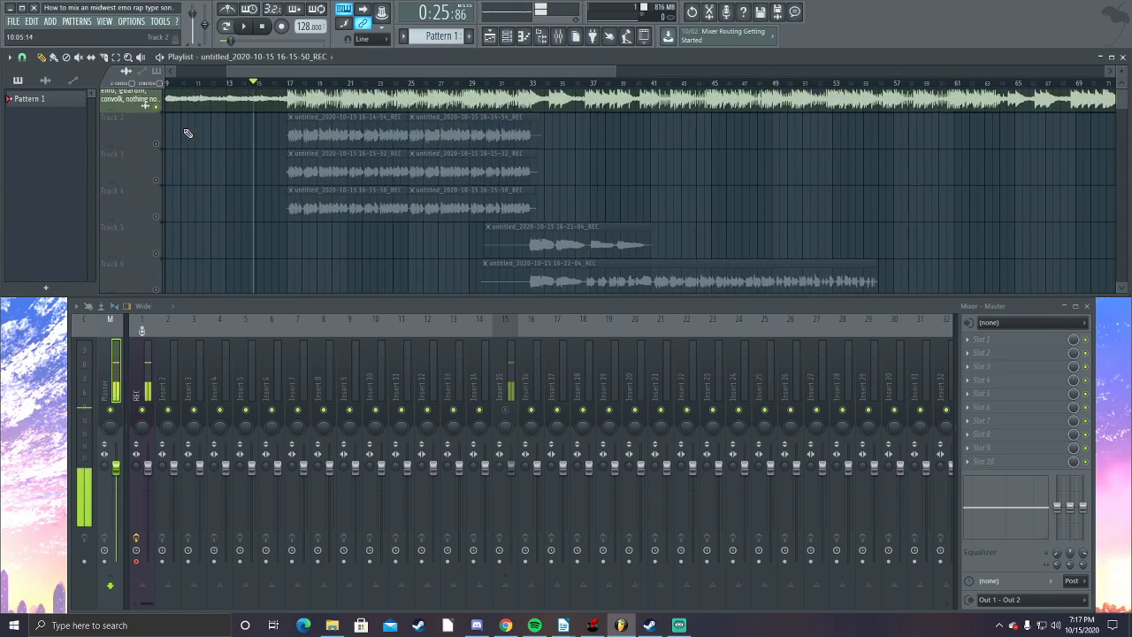
left_click(157, 144)
left_click(157, 180)
left_click(156, 218)
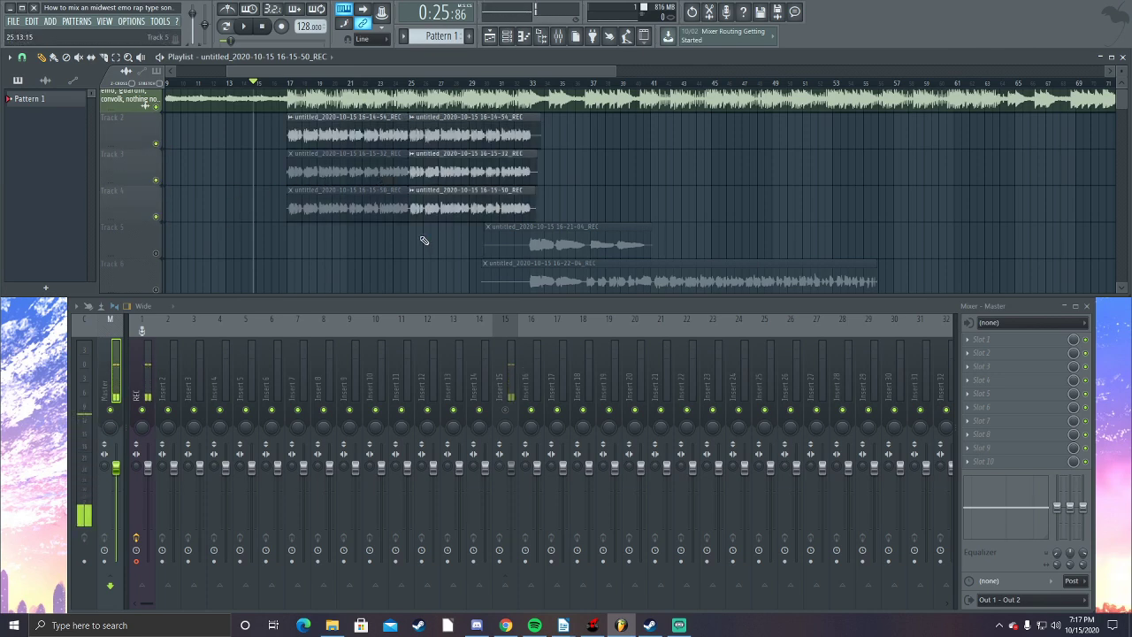
scroll(349, 192, "down", 2)
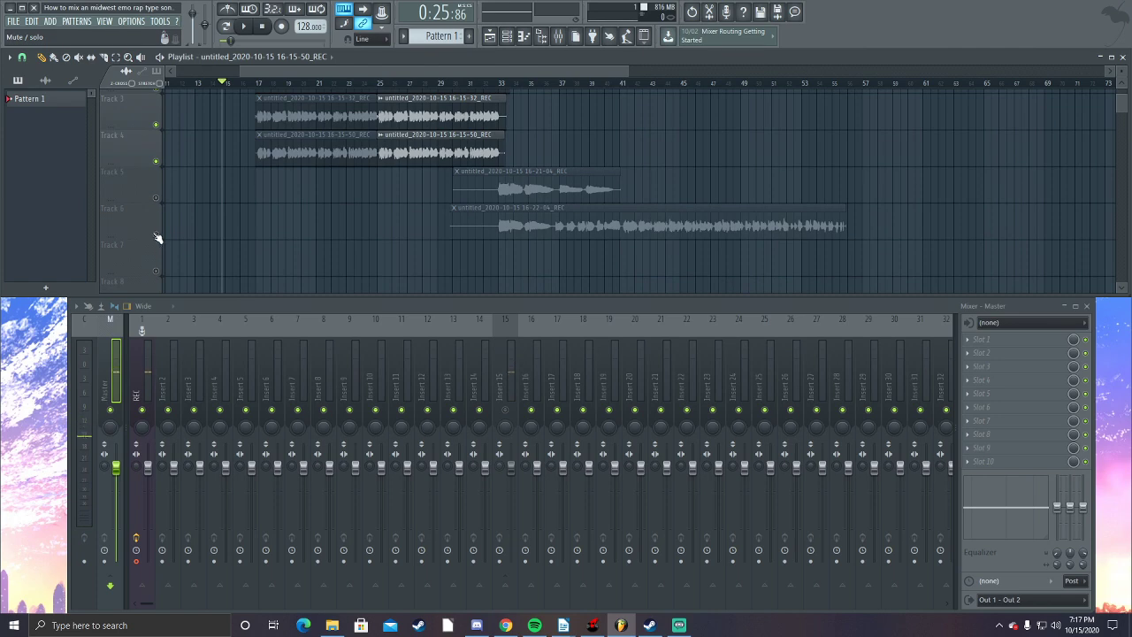
Play the song with the unmuted vocals through the first section and past bar 41 to hear the unmixed recordings.
key("space")
scroll(467, 267, "up", 2)
left_click_drag(468, 267, 428, 259)
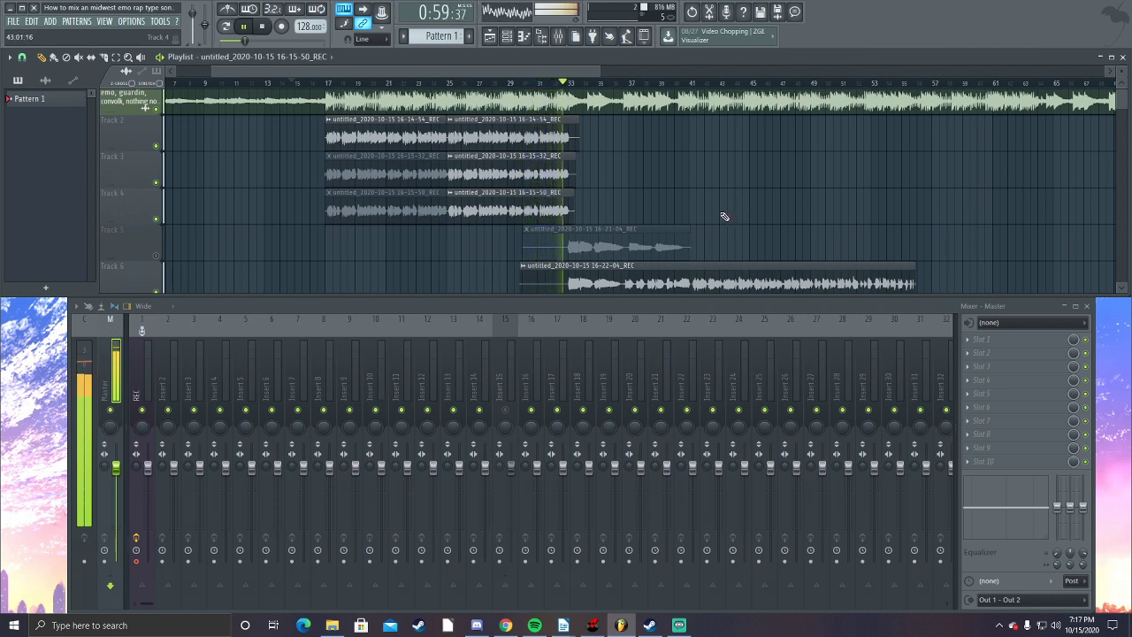
left_click_drag(721, 214, 703, 203)
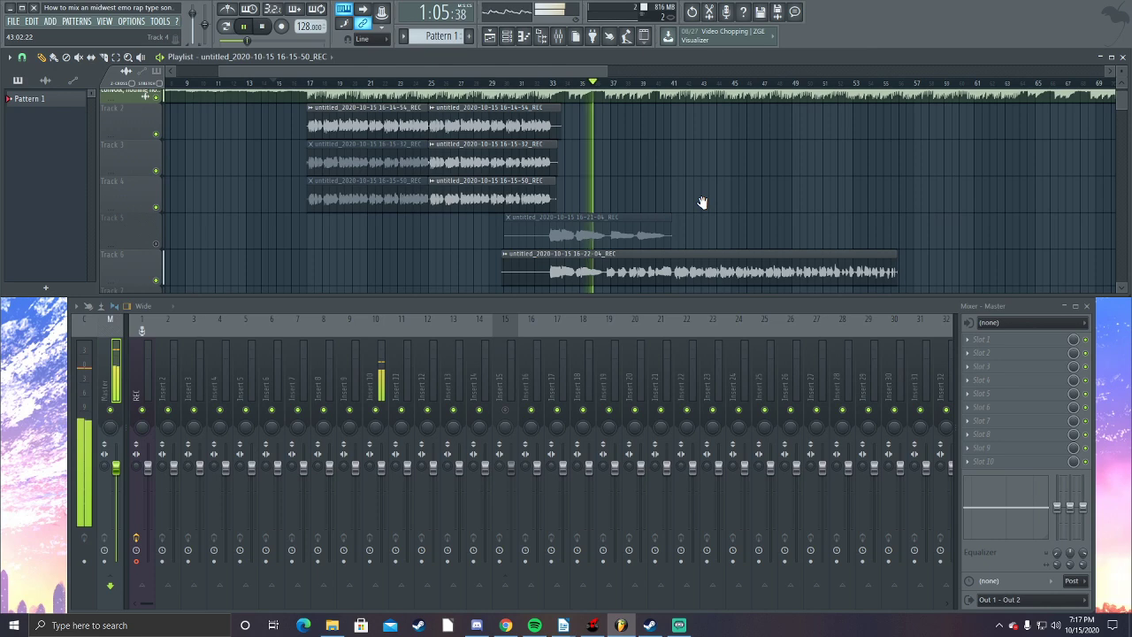
left_click_drag(703, 202, 674, 213)
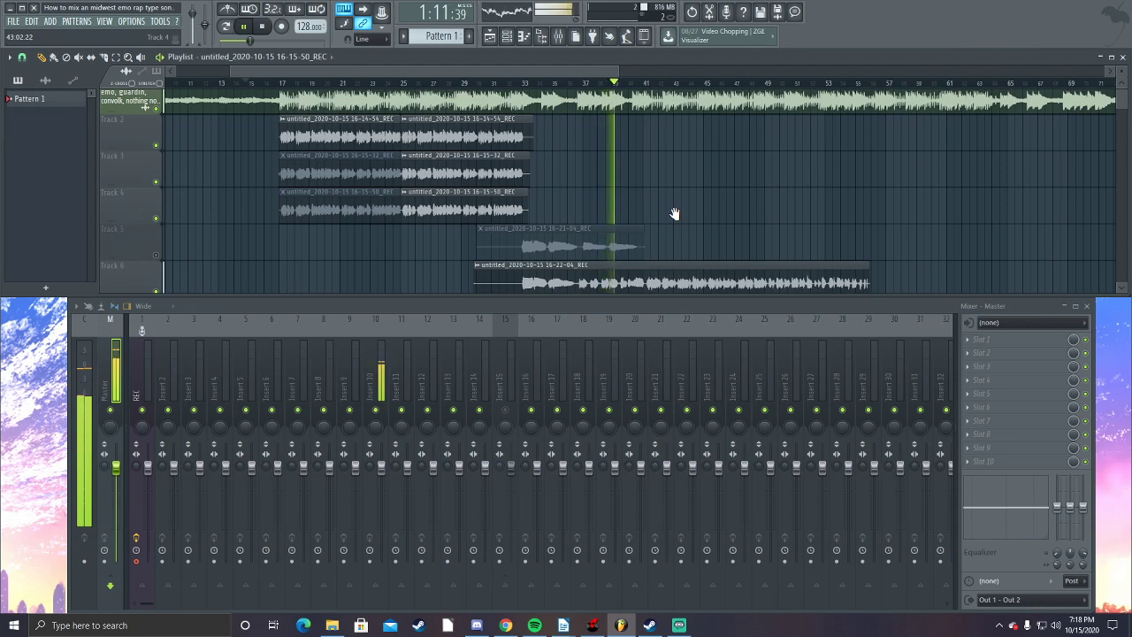
left_click_drag(674, 213, 672, 212)
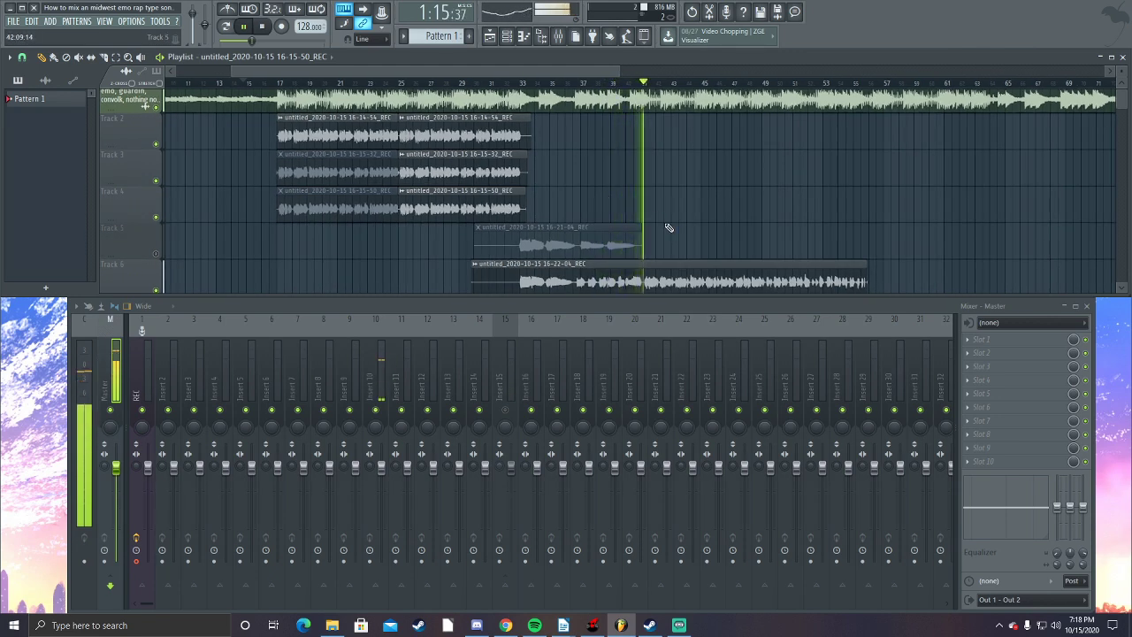
left_click_drag(698, 230, 650, 227)
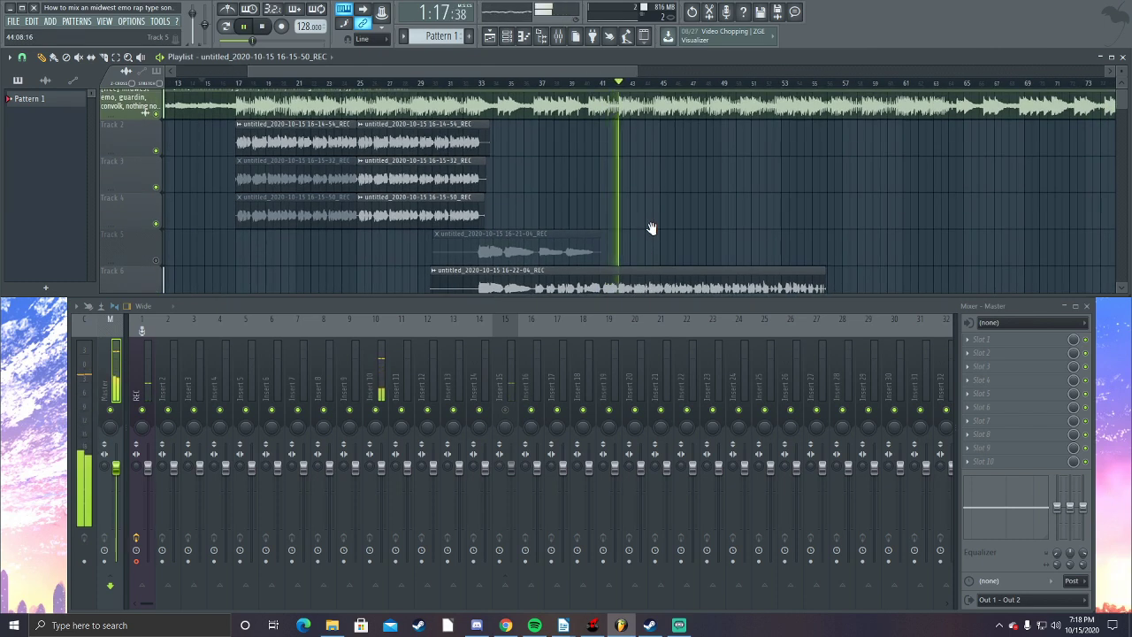
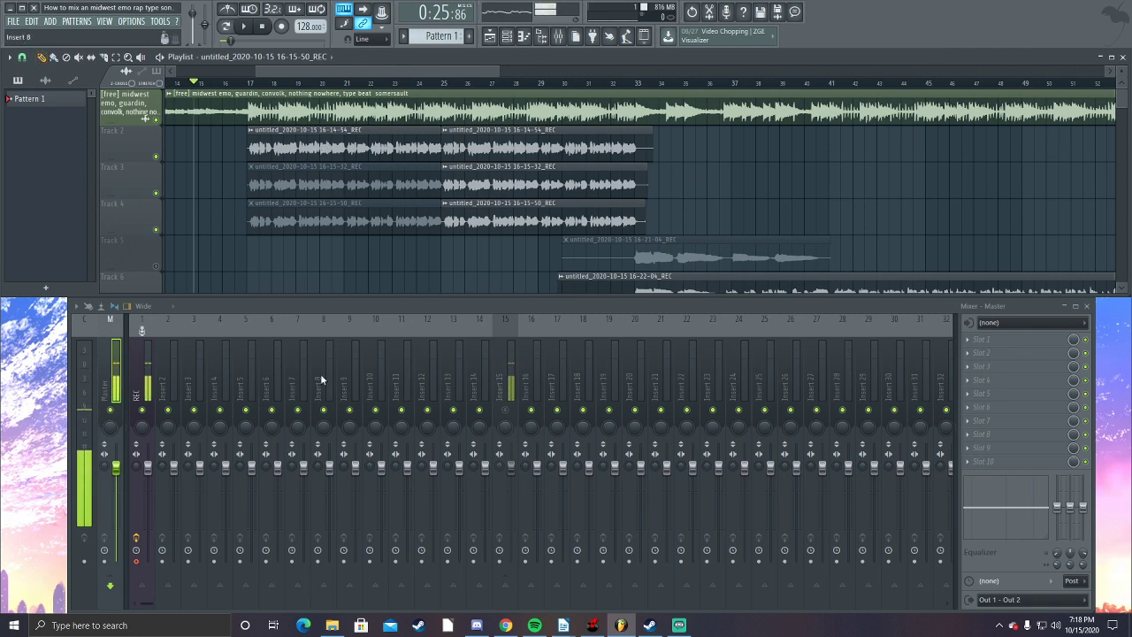
Route the vocal recordings on playlist tracks 2, 3 and 4 to mixer inserts 10, 11 and 12 respectively.
double_click(323, 141)
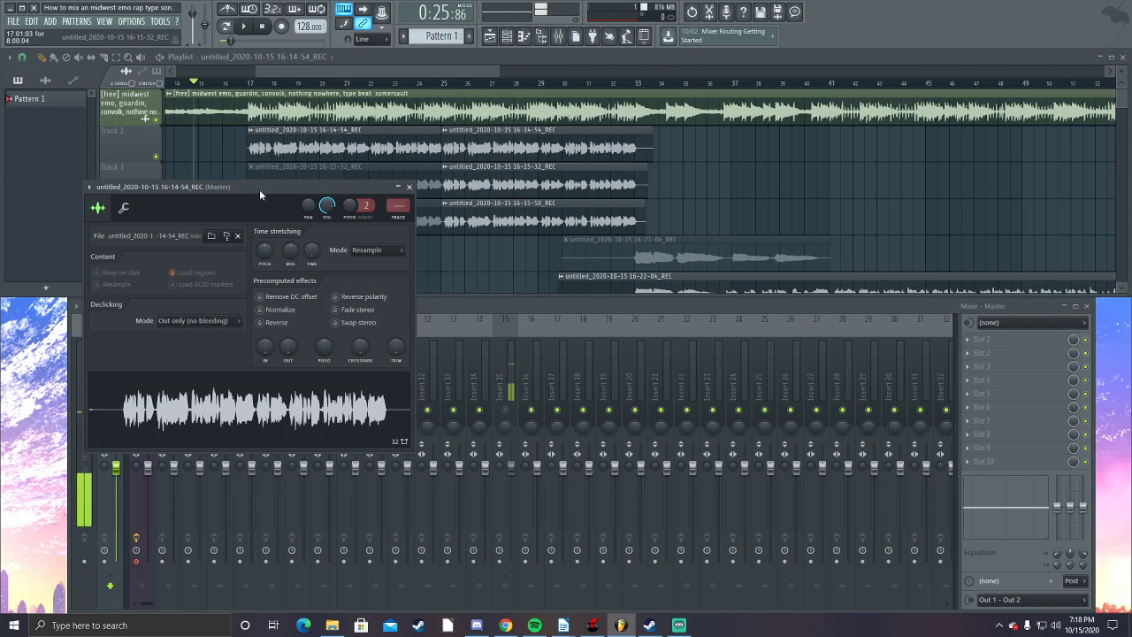
left_click_drag(398, 205, 398, 149)
left_click(413, 185)
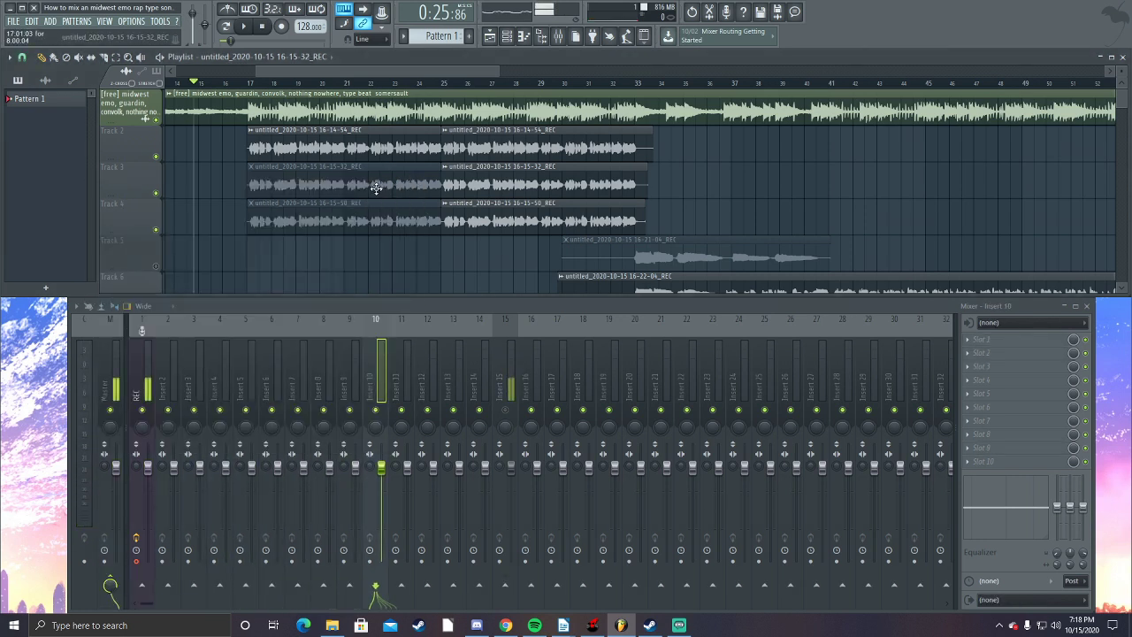
double_click(376, 187)
mouse_move(322, 133)
left_mouse_down()
mouse_move(321, 120)
mouse_move(337, 141)
left_mouse_up()
left_click(332, 110)
double_click(347, 208)
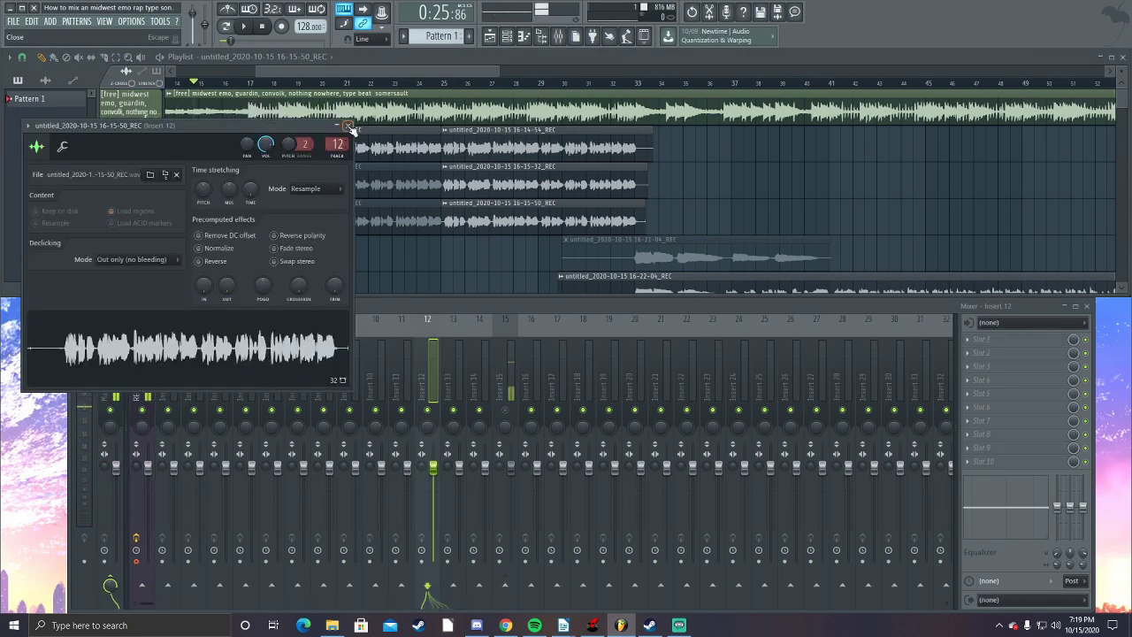
left_click(348, 122)
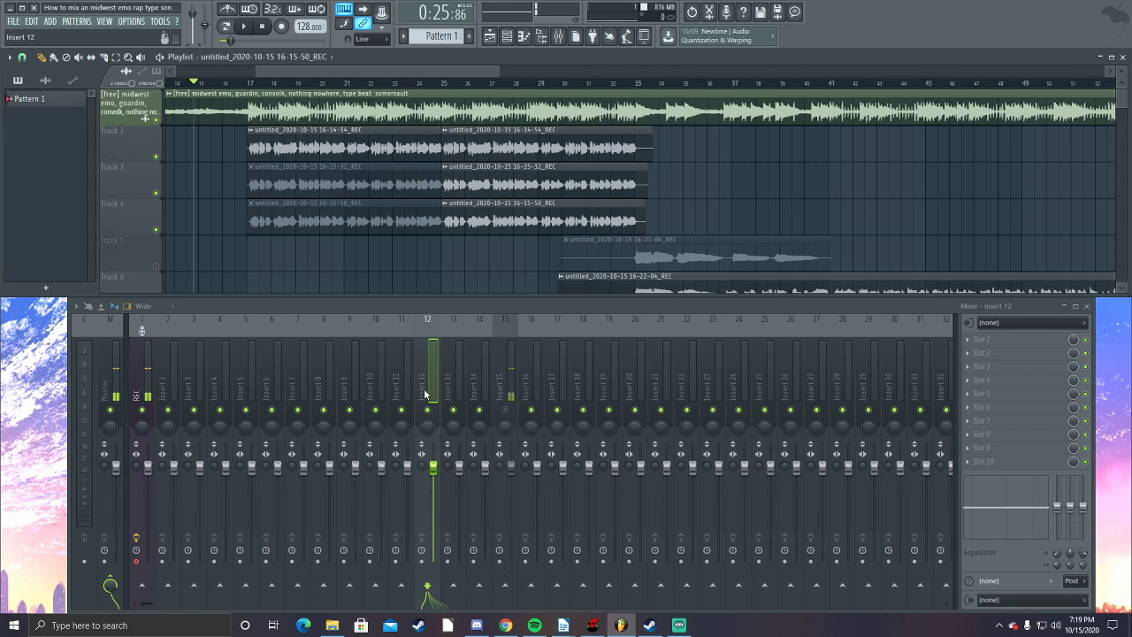
Play the stacked vocals from just before bar 25 and lower the faders of inserts 11 and 12 together.
key("space")
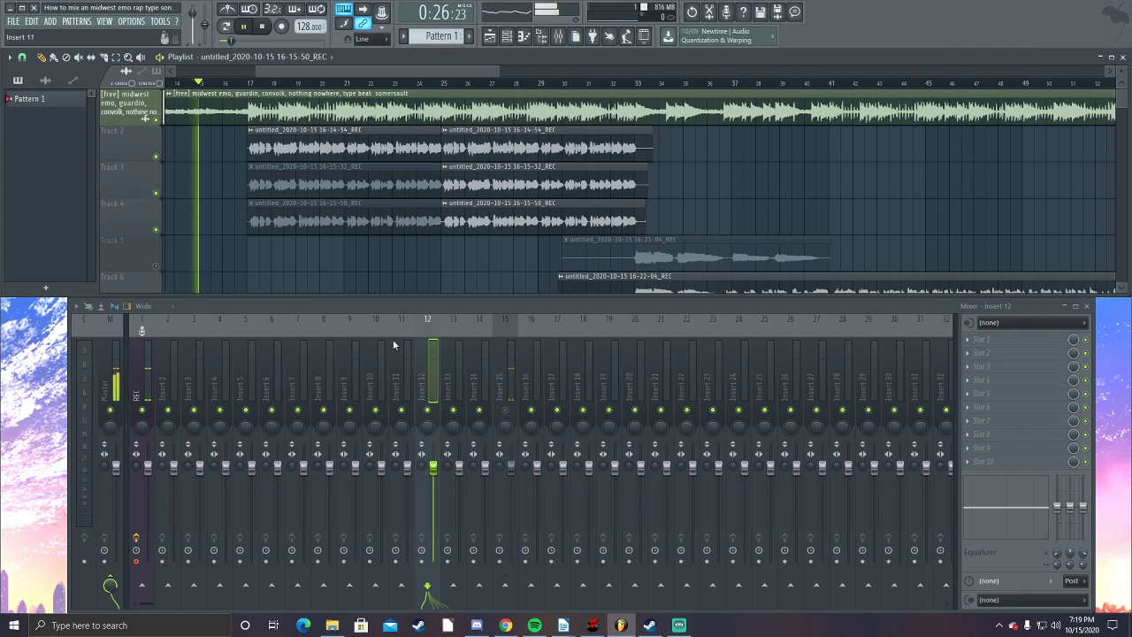
left_click(436, 84)
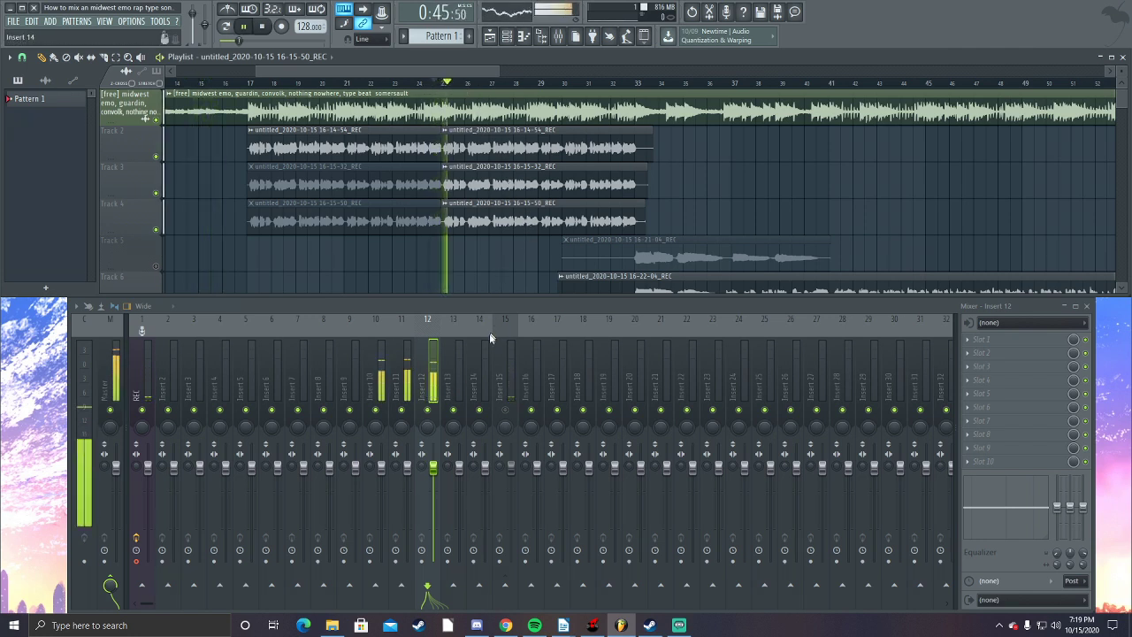
left_click(403, 593)
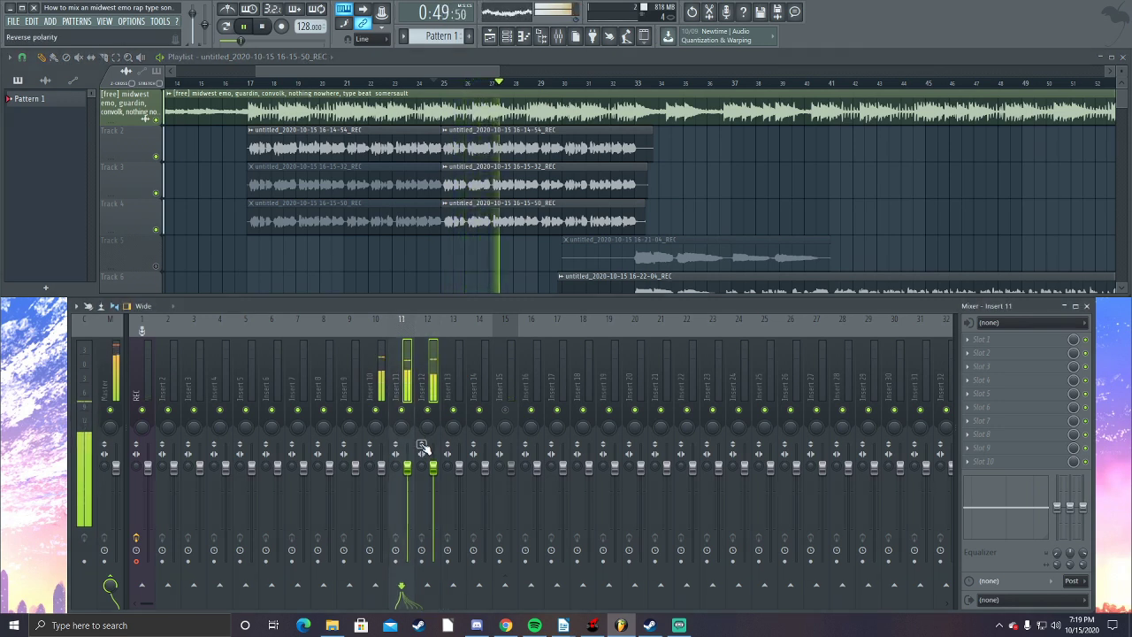
key("space")
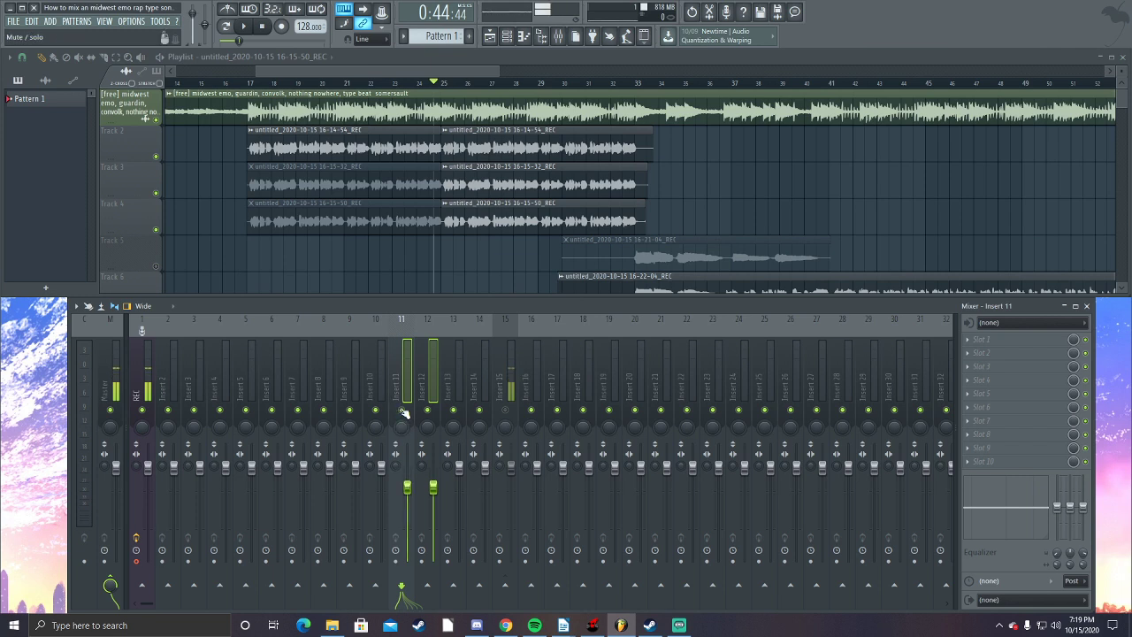
Pan insert 11 to the left and insert 12 to the right, then narrow both pans slightly while listening.
key("space")
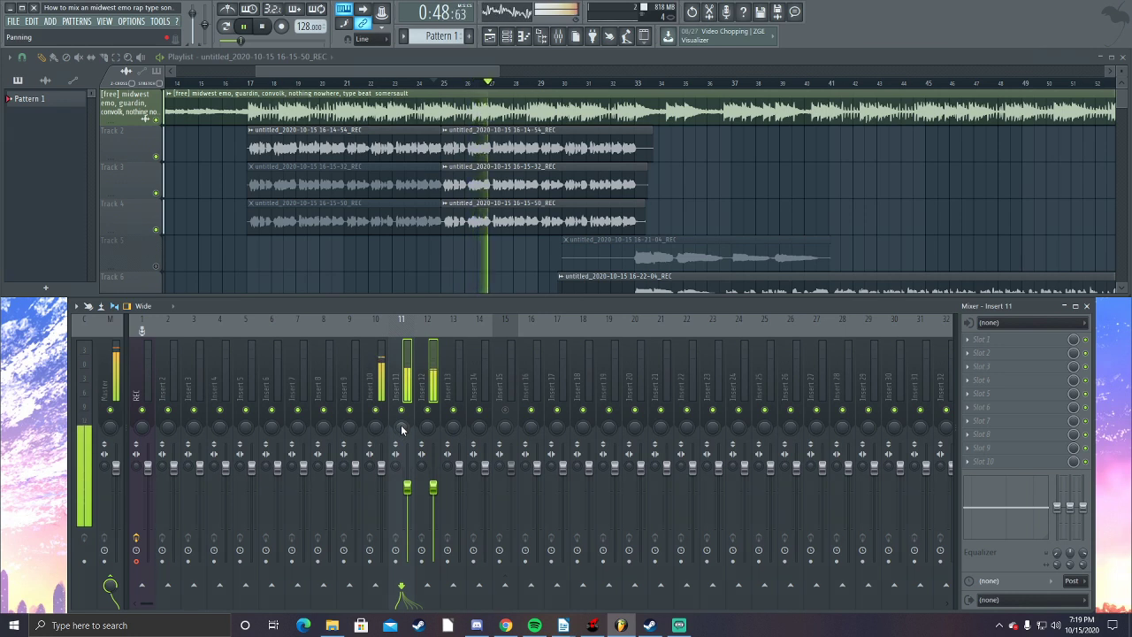
key("space")
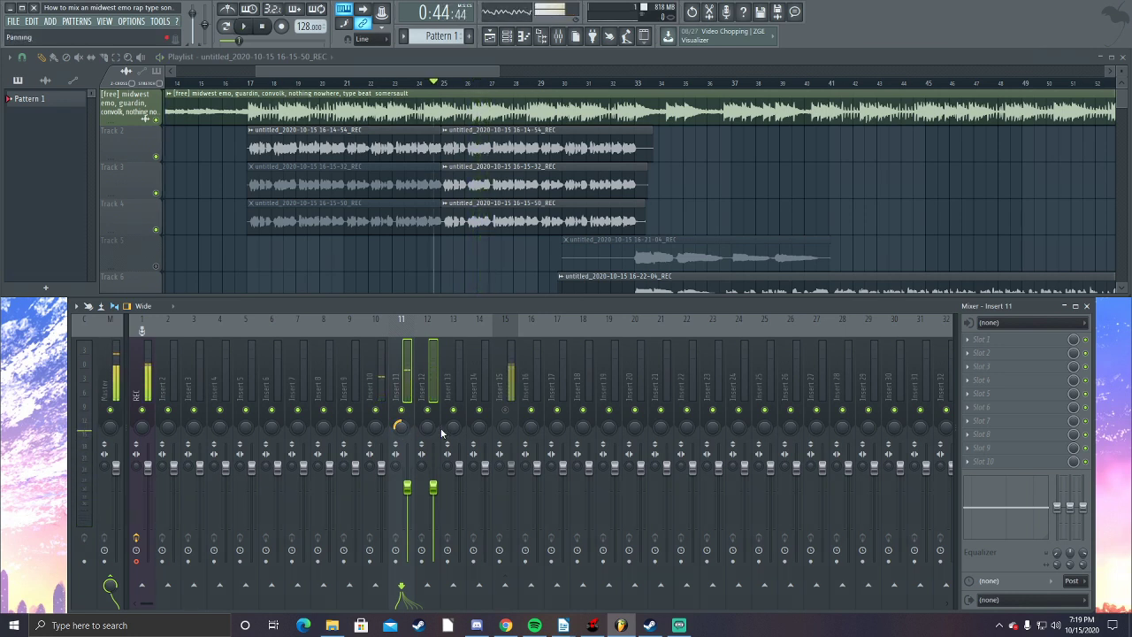
left_click_drag(442, 431, 442, 415)
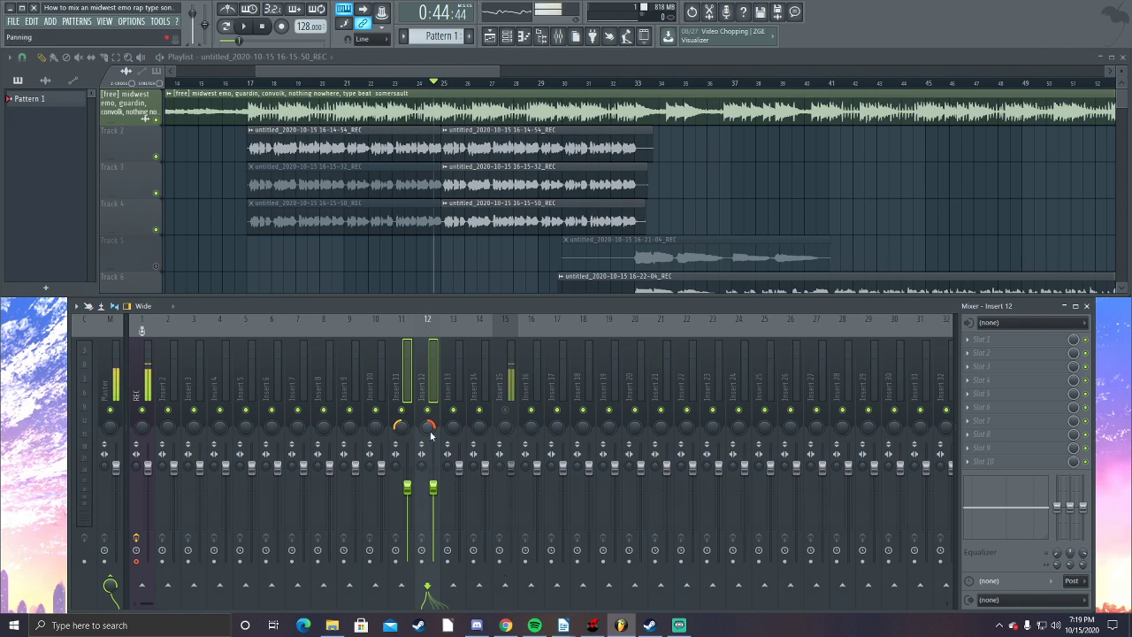
key("space")
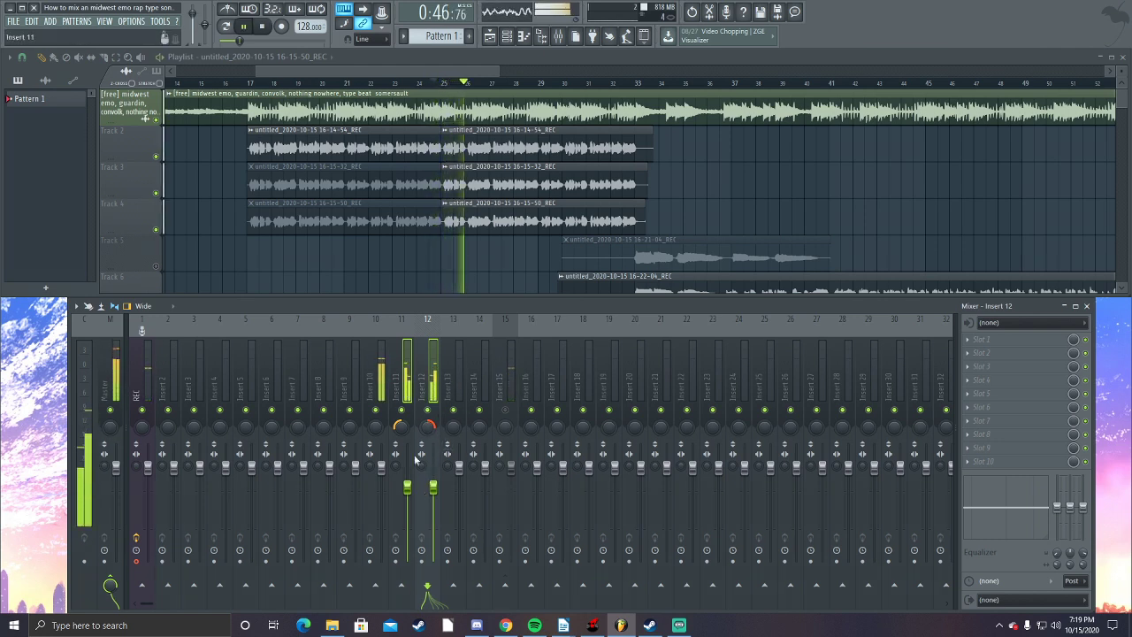
left_click_drag(425, 430, 425, 412)
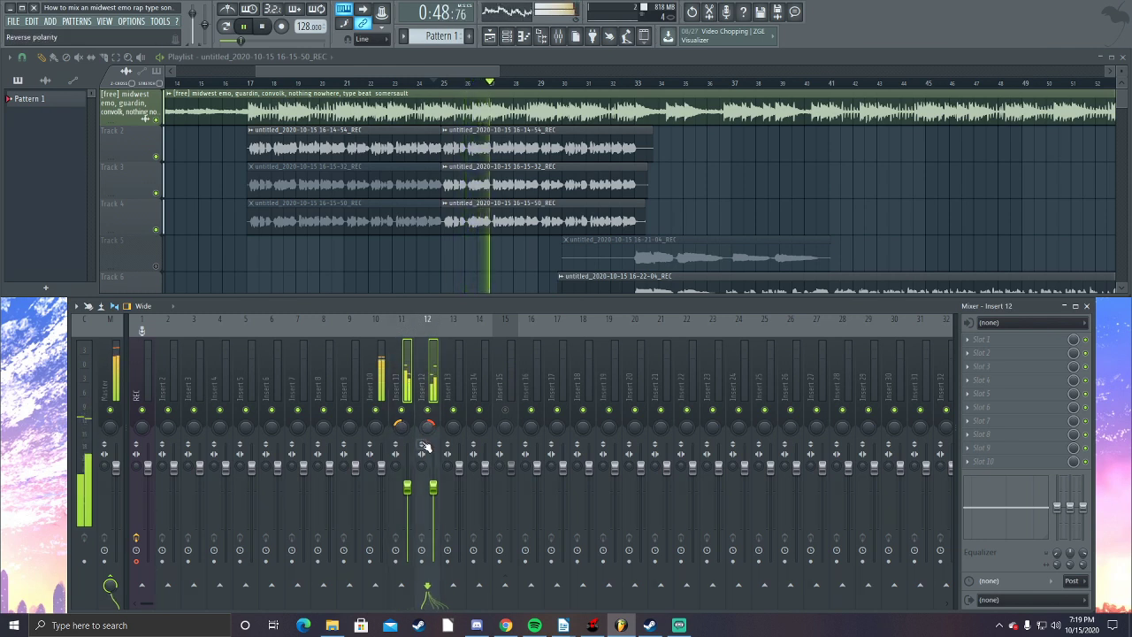
Lower the faders of inserts 11 and 12 a little further together during playback.
left_click_drag(407, 486, 407, 500)
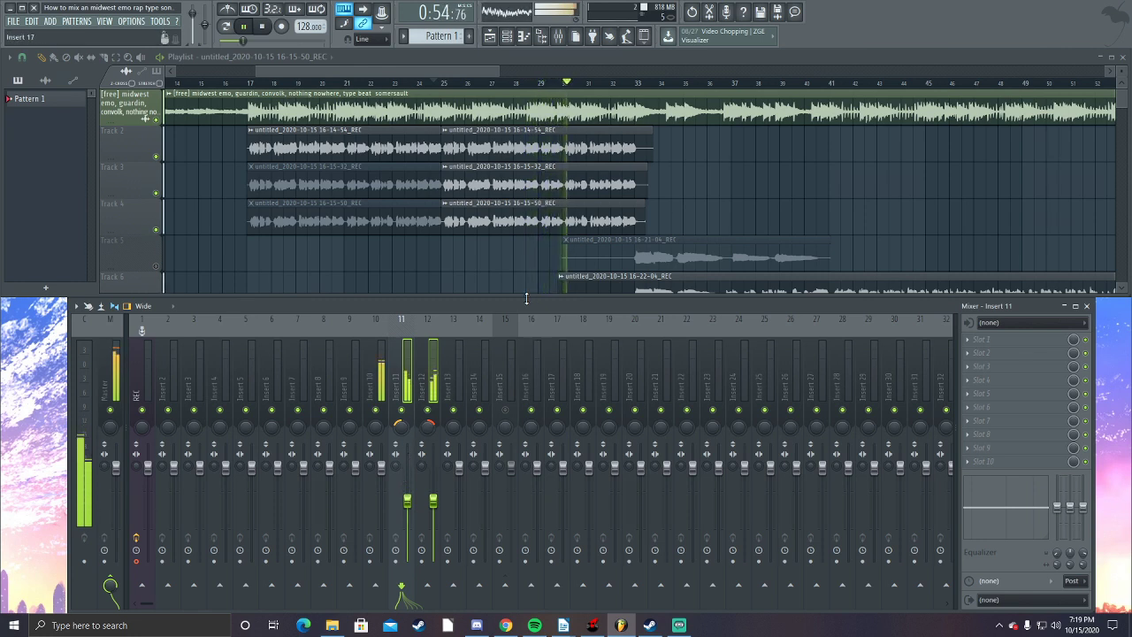
key("space")
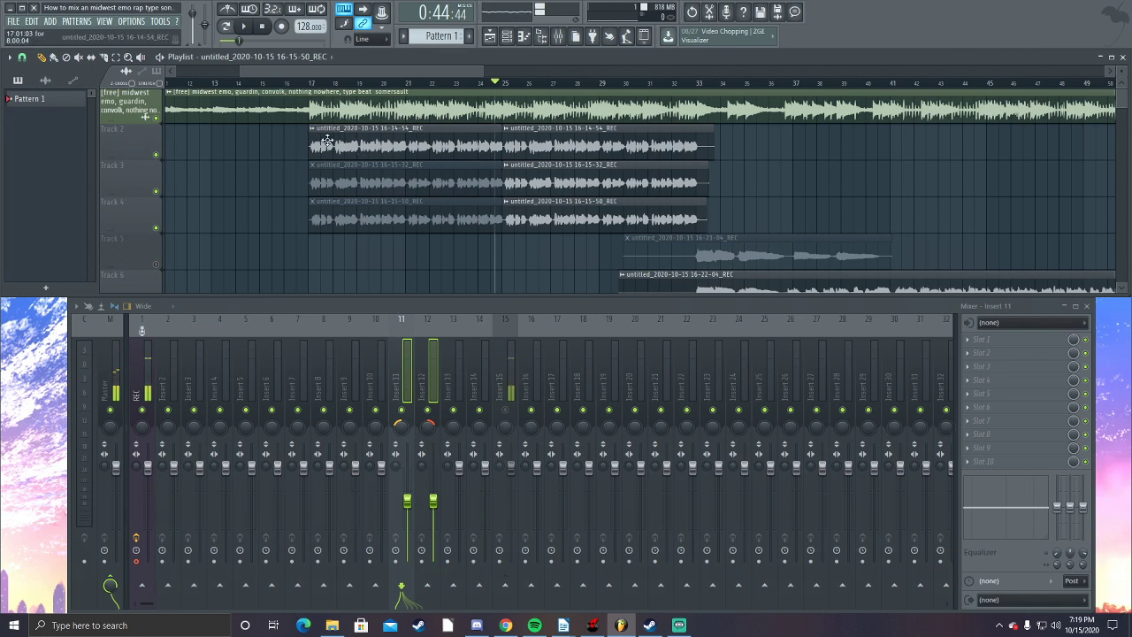
Rename mixer insert 10 as "Main vocal".
left_click(372, 387)
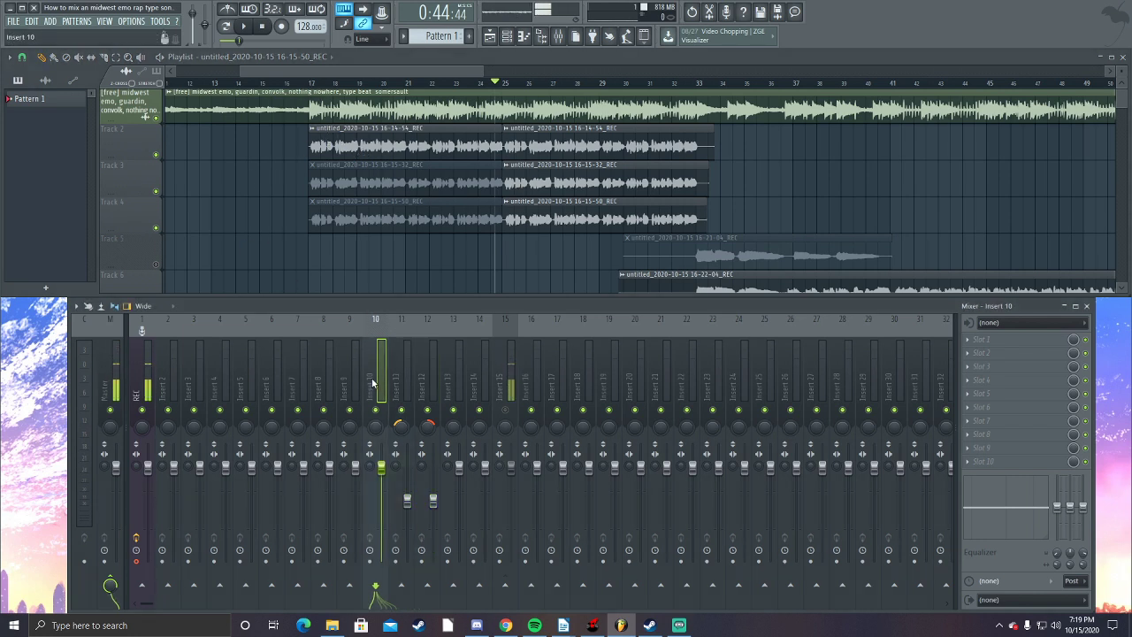
key("F2")
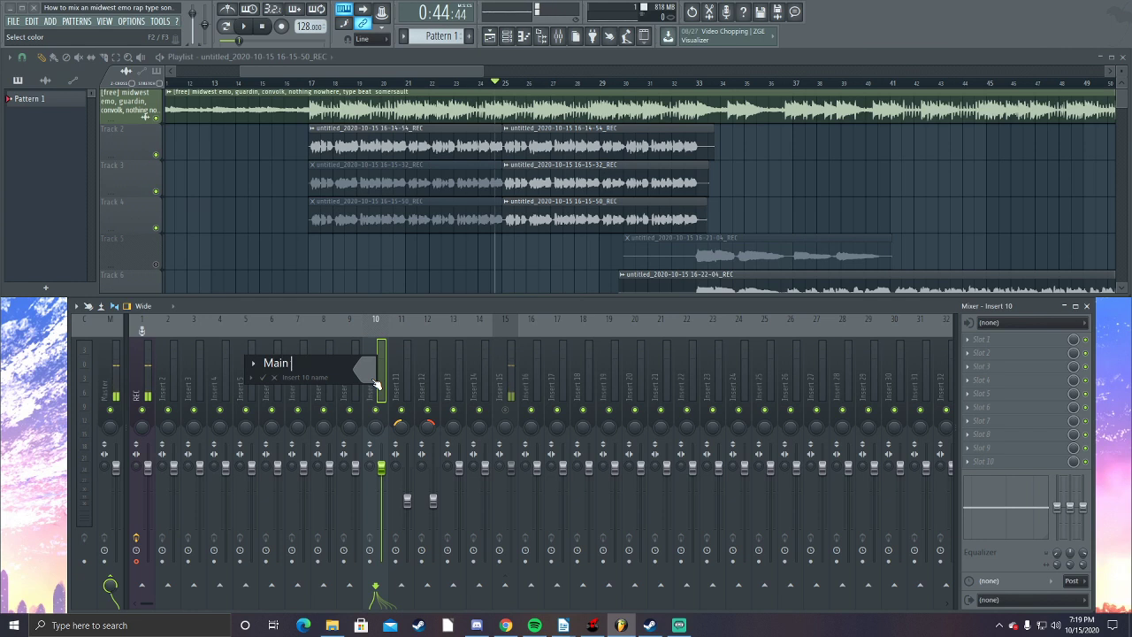
key("Return")
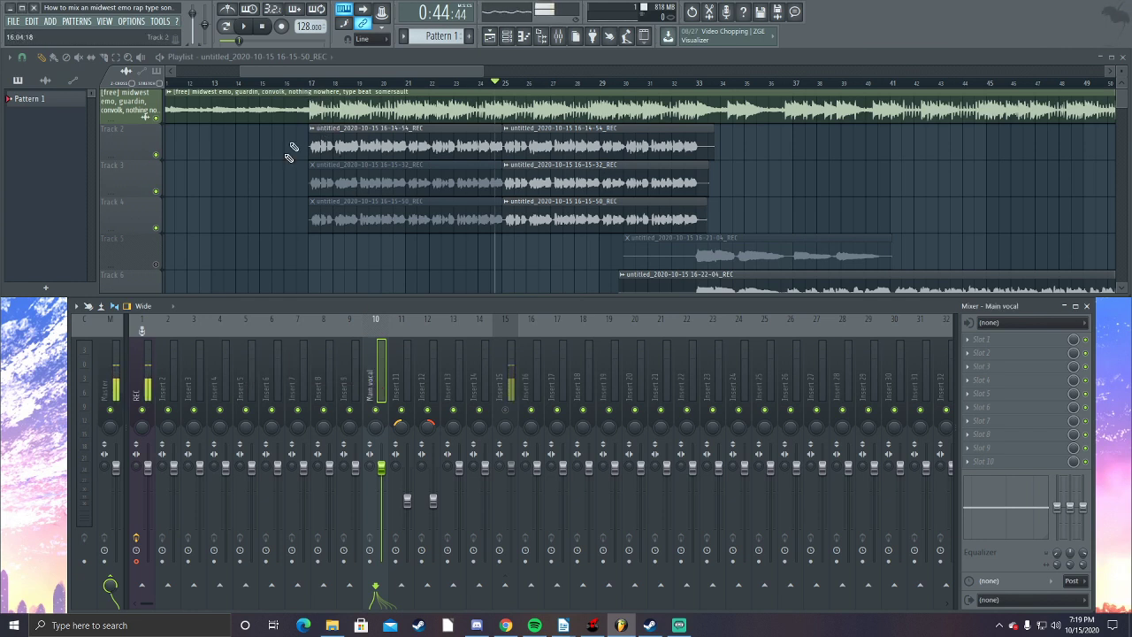
Solo playlist track 2, re-enable the beat track and play the main vocal over it.
right_click(157, 155)
left_click(156, 117)
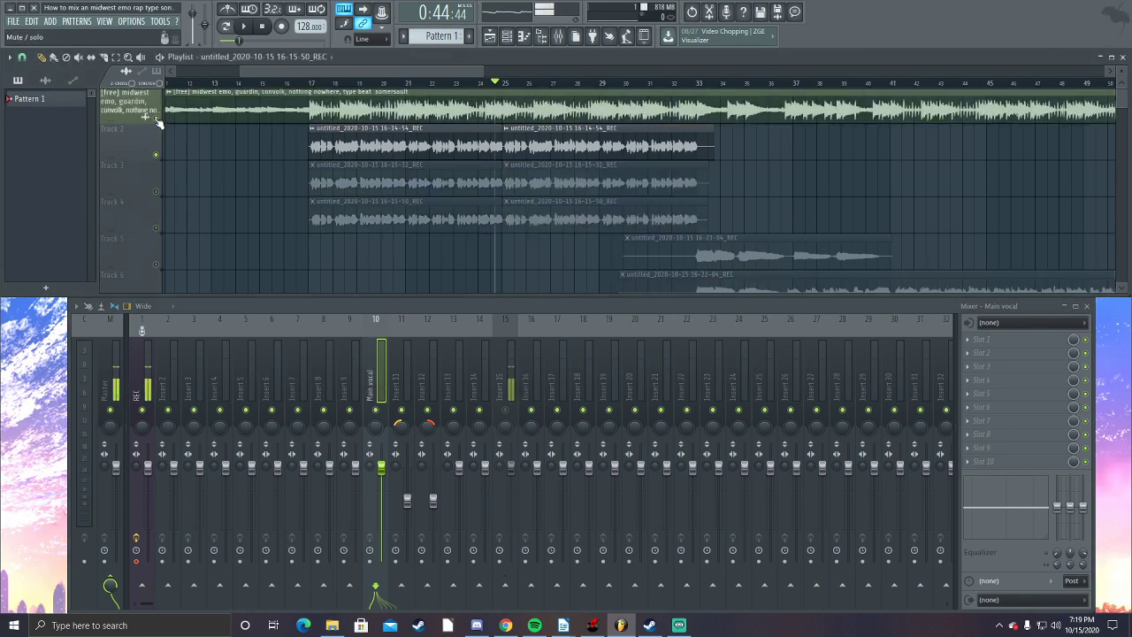
key("space")
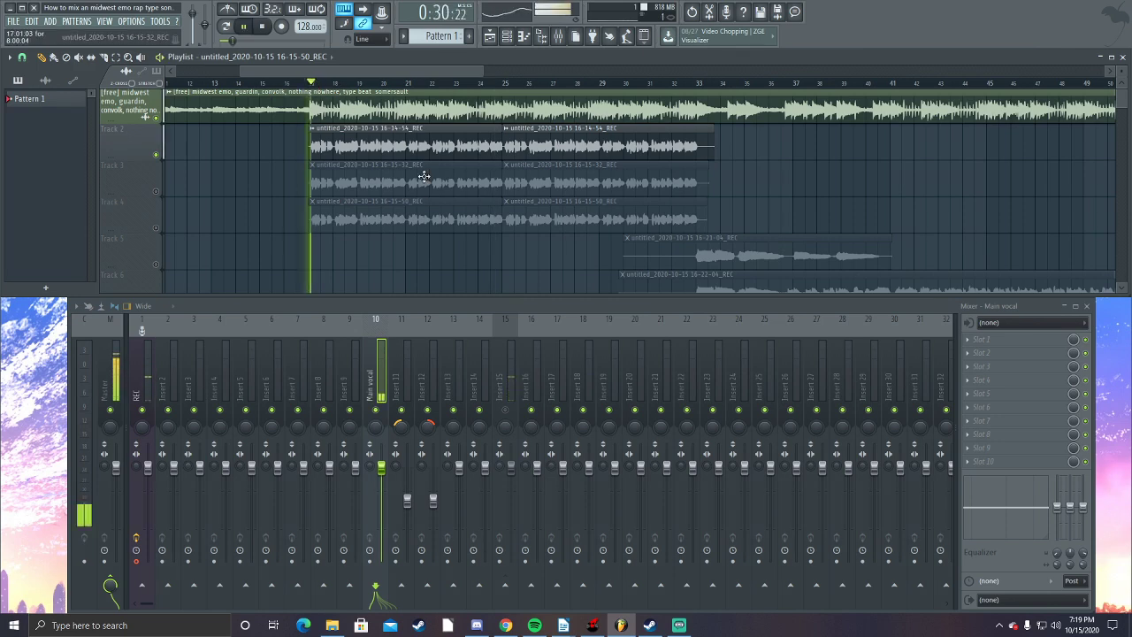
Load Fruity Parametric EQ 2 into the first effect slot of the Main vocal insert.
left_click(1013, 347)
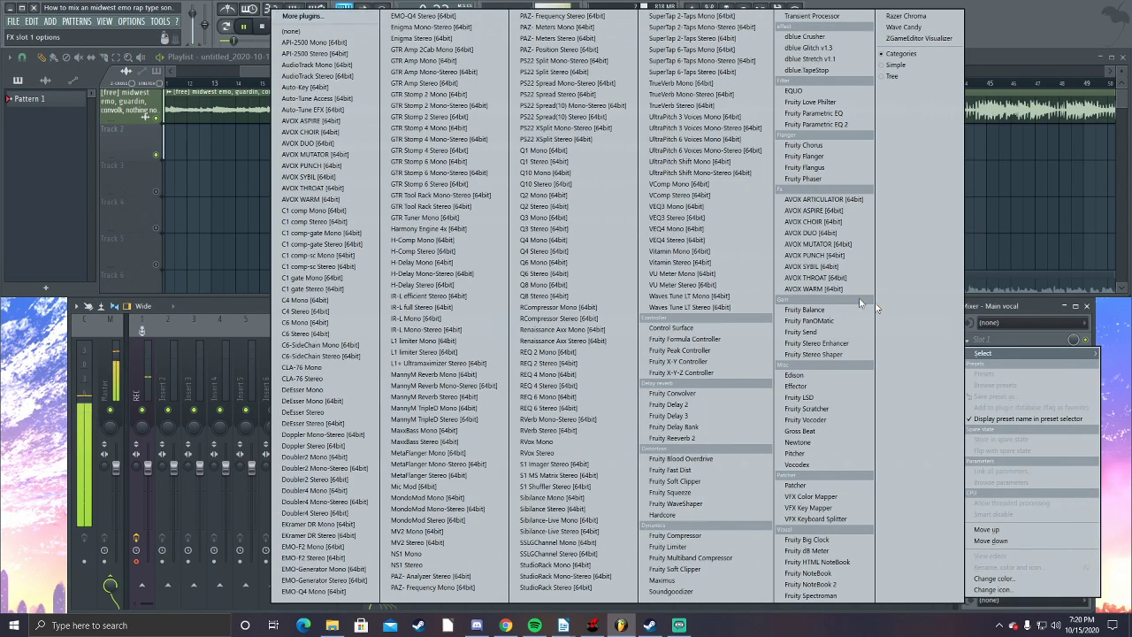
left_click(829, 132)
key("space")
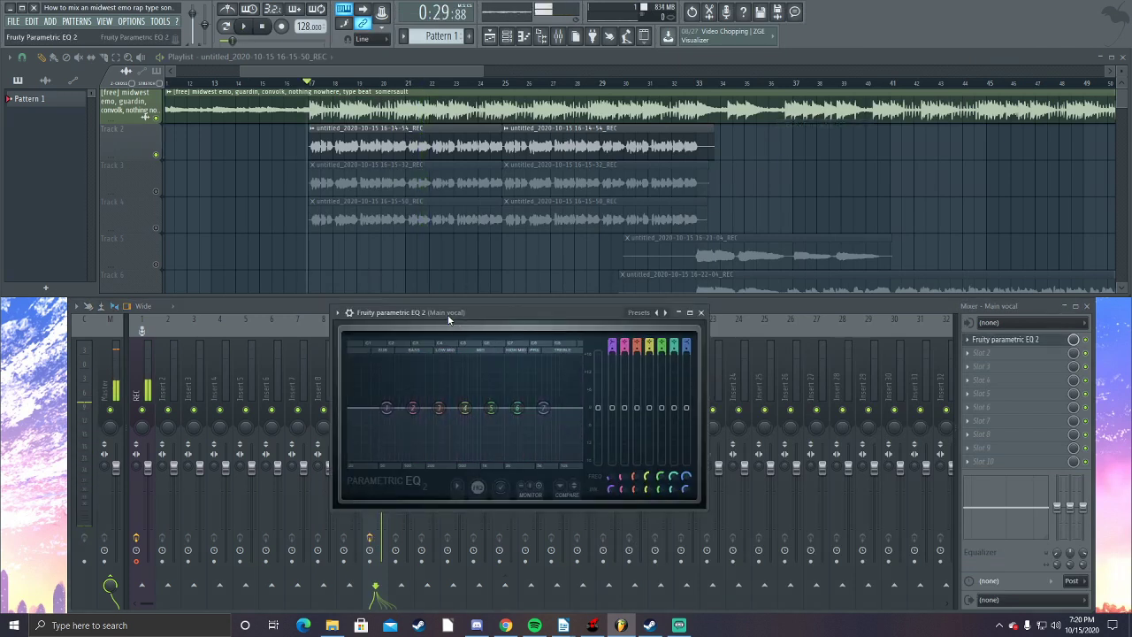
Set EQ band 1 to order Steep 8 and shape it into a high-pass low cut.
right_click(395, 419)
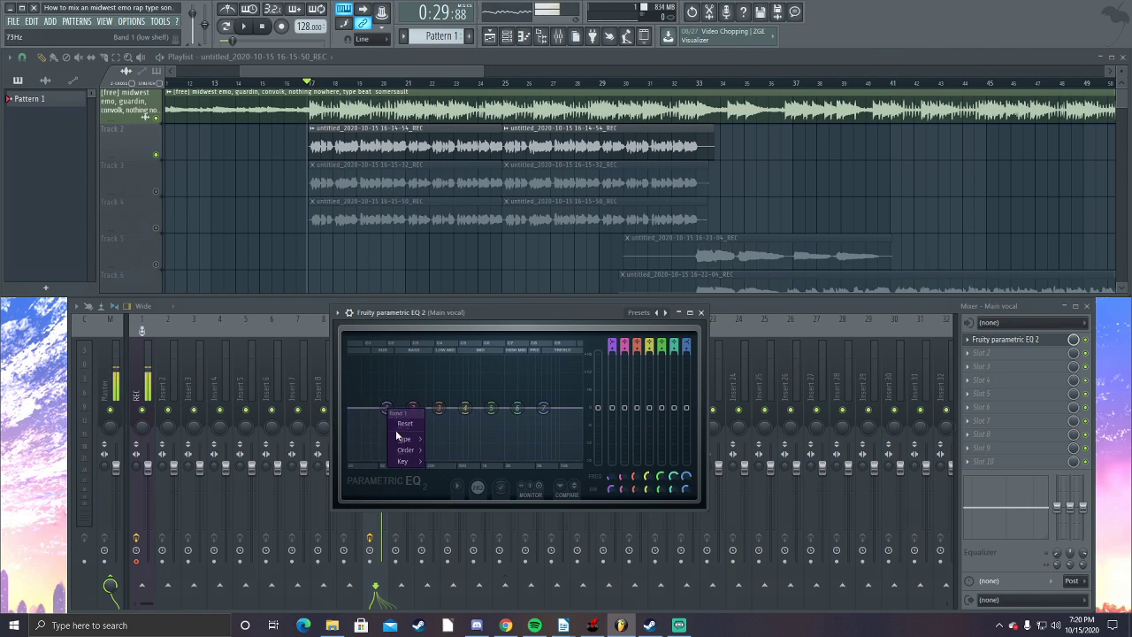
mouse_move(405, 452)
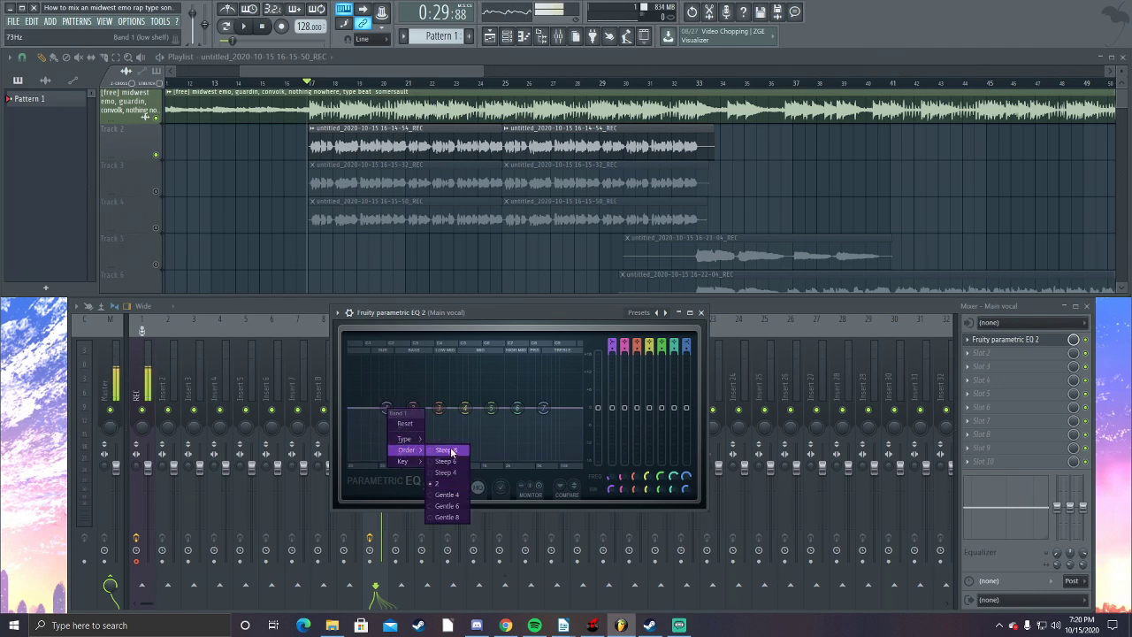
left_click(450, 451)
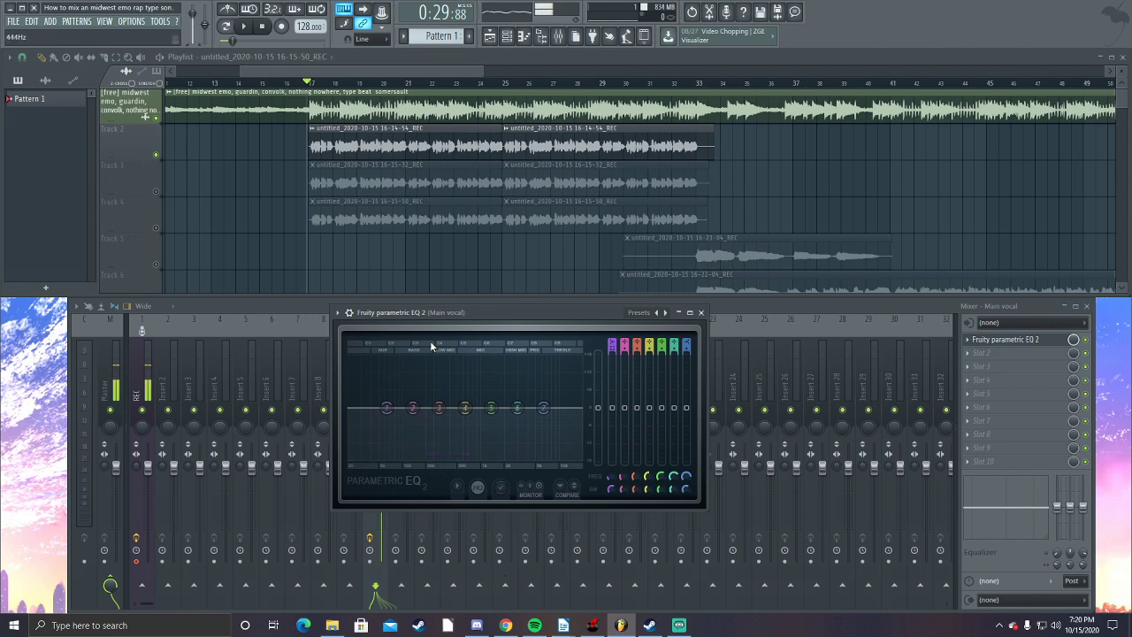
right_click(387, 408)
mouse_move(407, 451)
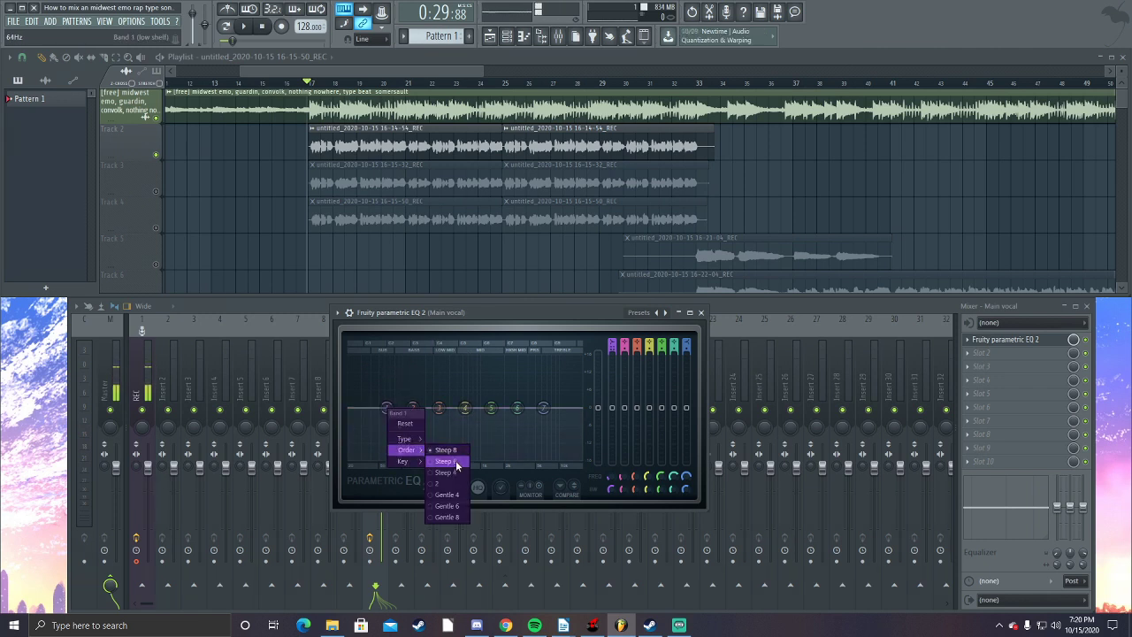
left_click(442, 468)
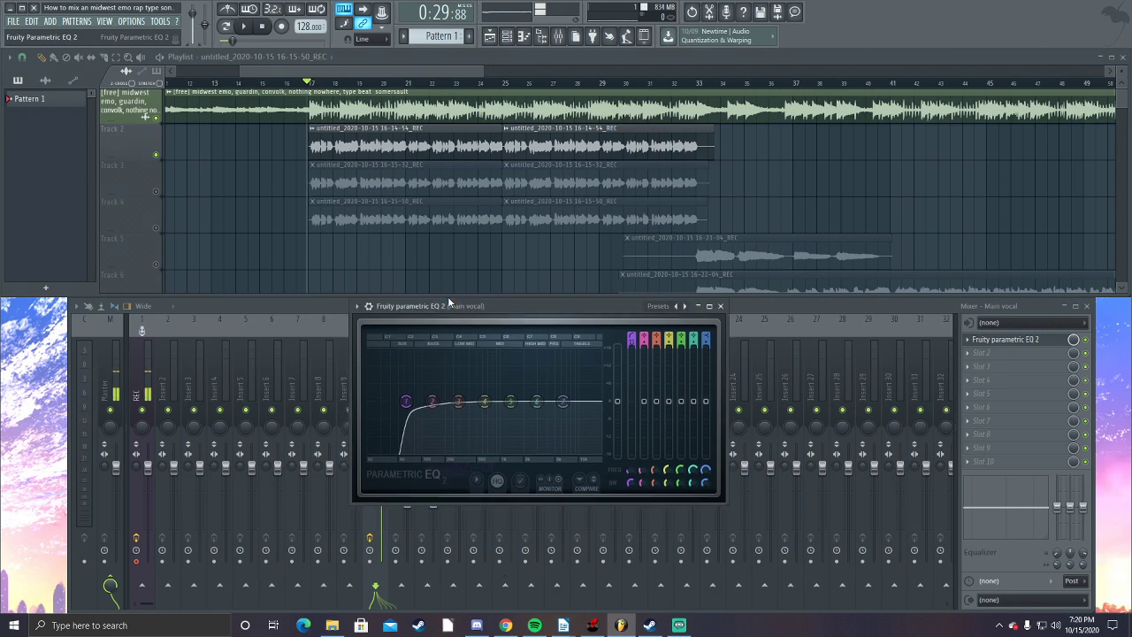
Raise the band 1 low-cut frequency and dip band 3 slightly at about 300 Hz while listening to the vocal.
key("space")
left_click_drag(425, 360, 456, 360)
key("space")
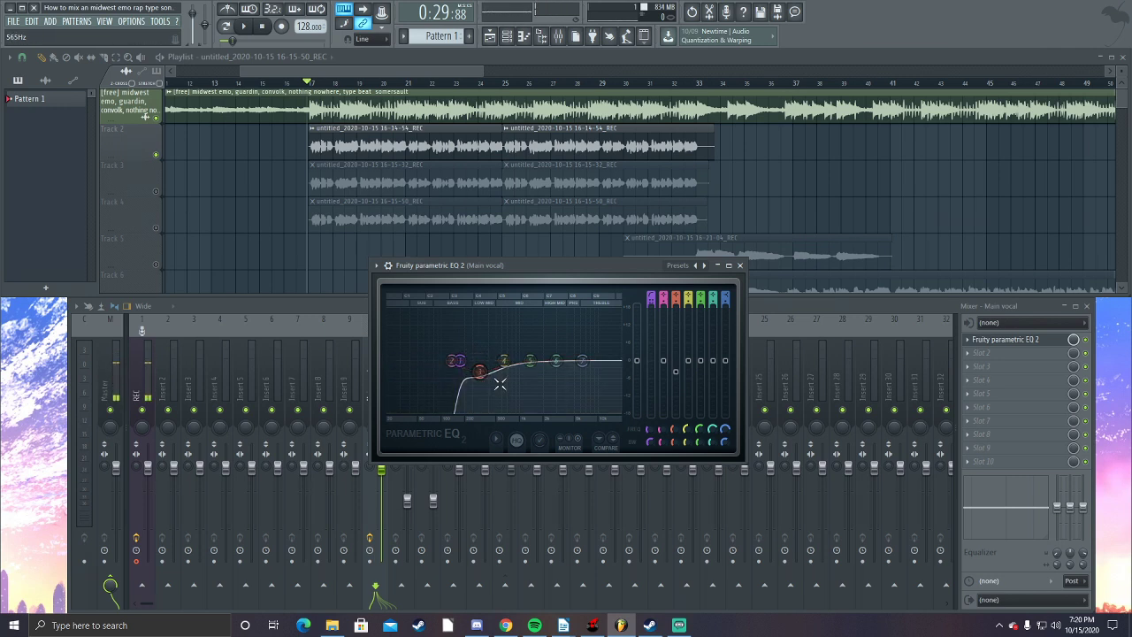
key("space")
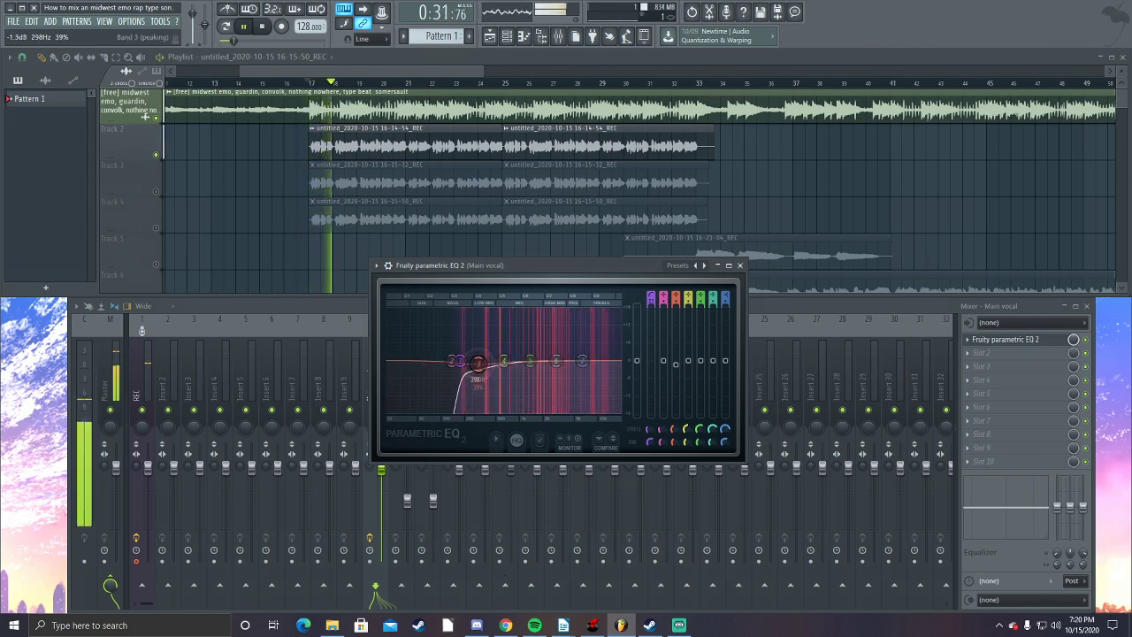
Boost EQ band 5 to audition it, narrow its bandwidth and bring it down to a slight cut.
left_click_drag(530, 360, 532, 341)
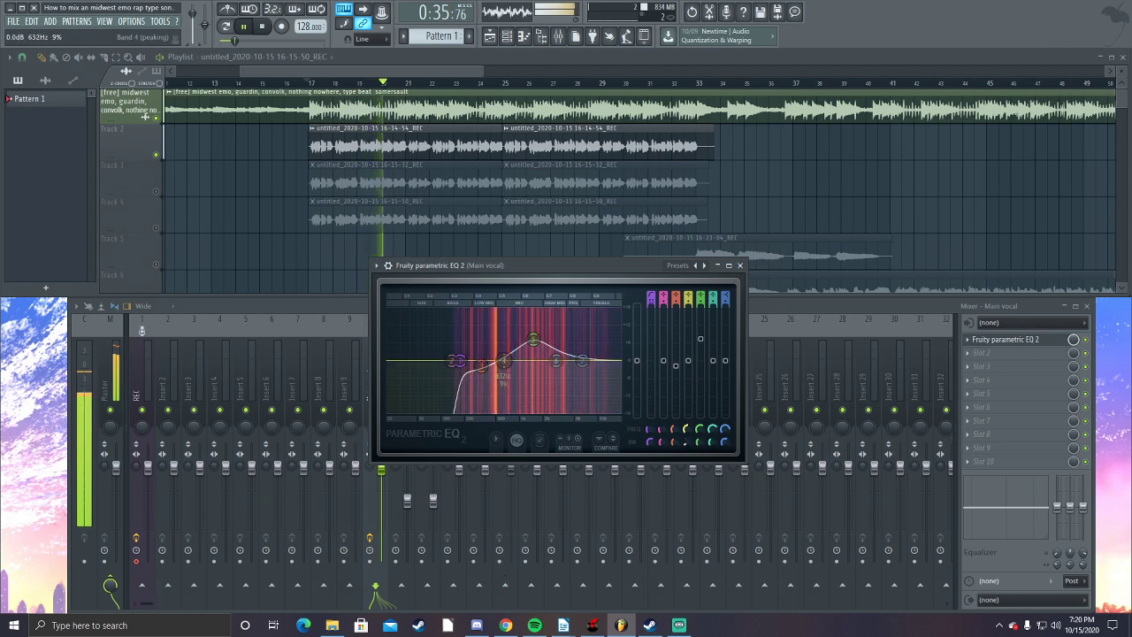
left_click_drag(699, 442, 699, 428)
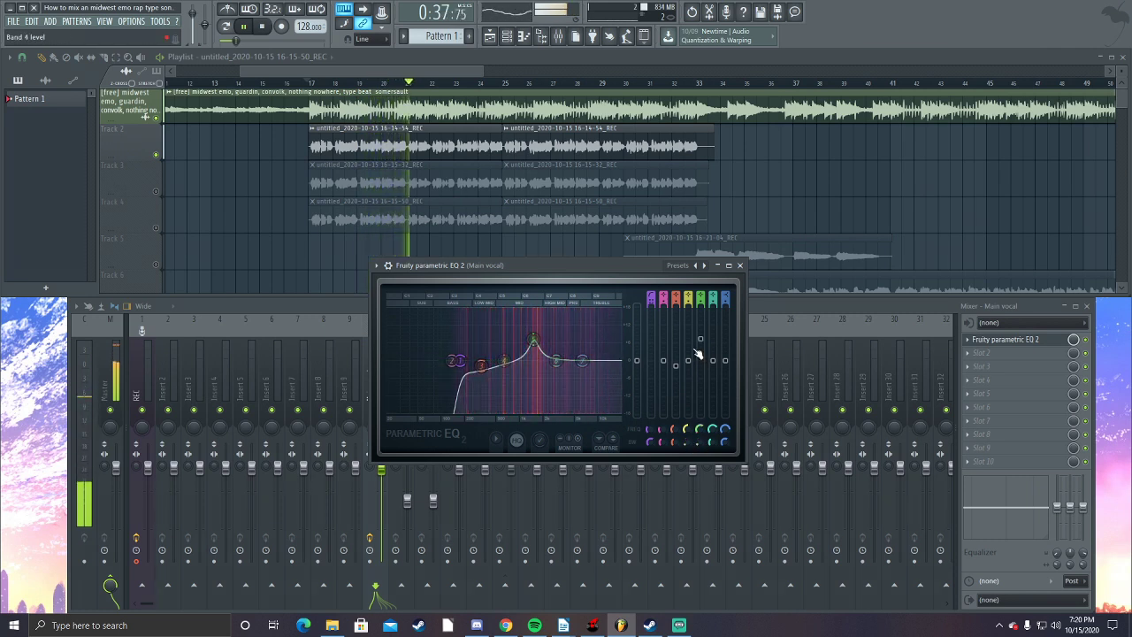
left_click_drag(701, 340, 700, 367)
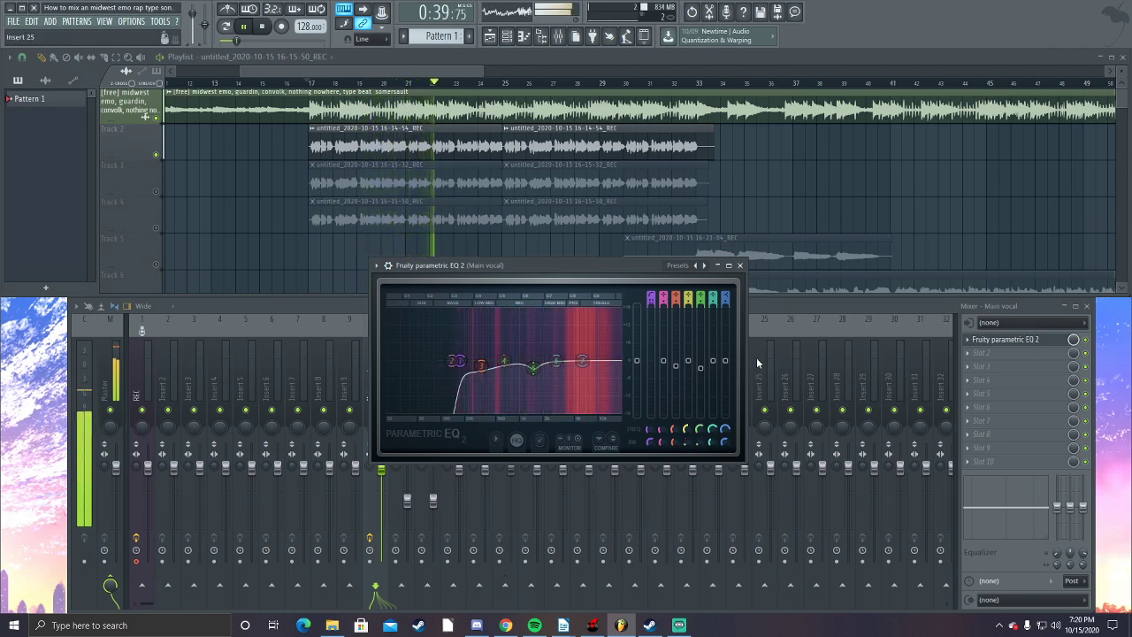
left_click(740, 264)
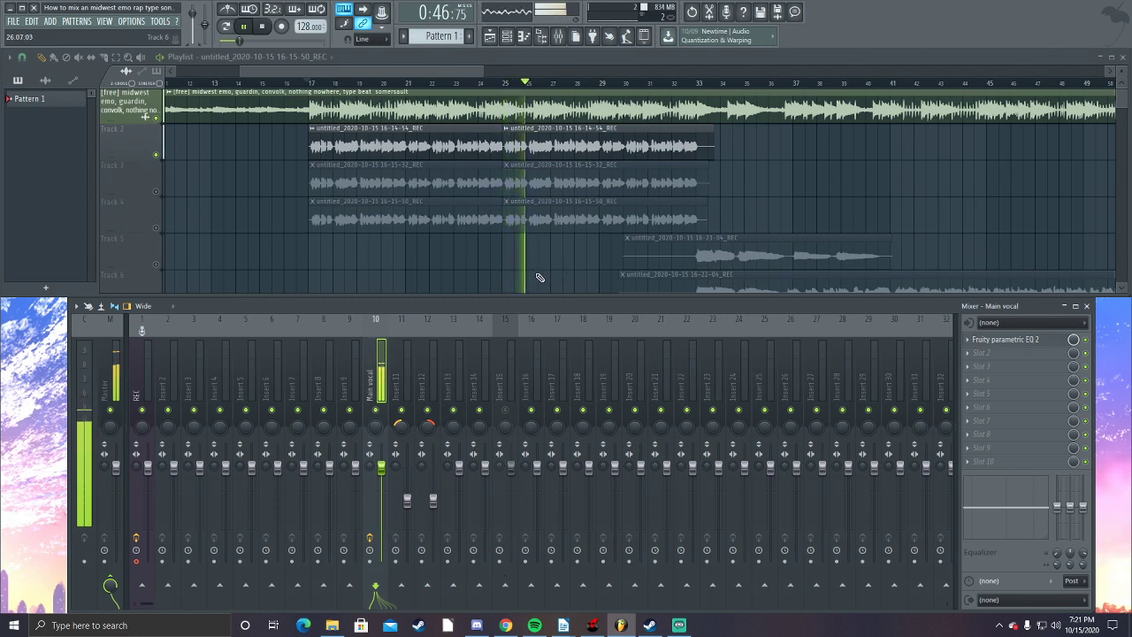
Stop playback, send the Main vocal to insert 15 and rename that insert "reverb".
key("space")
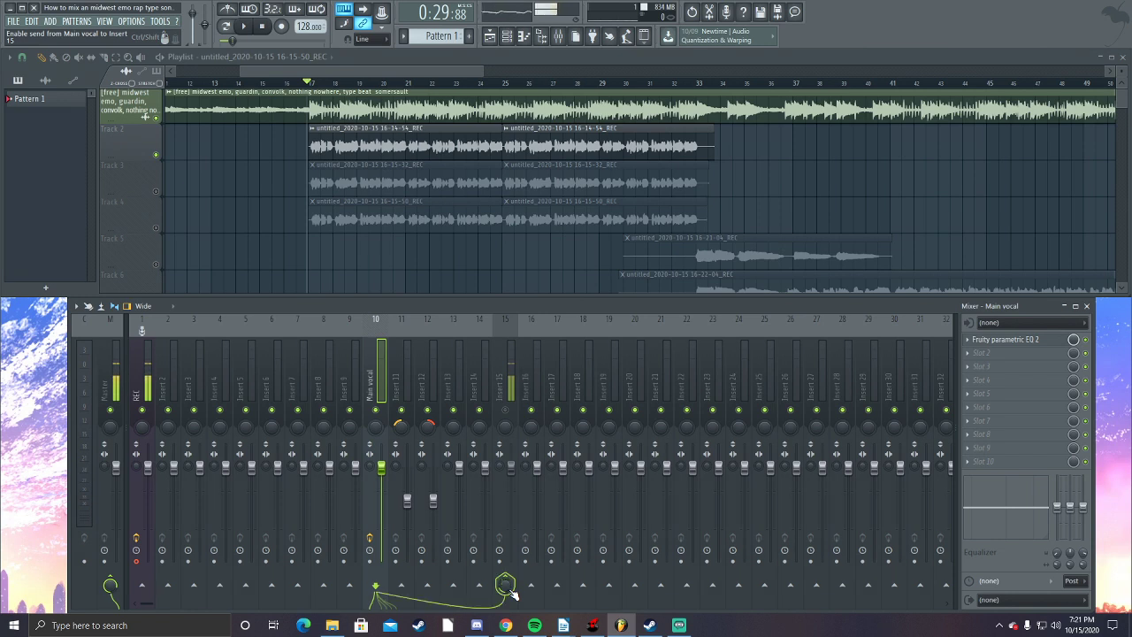
left_click(510, 399)
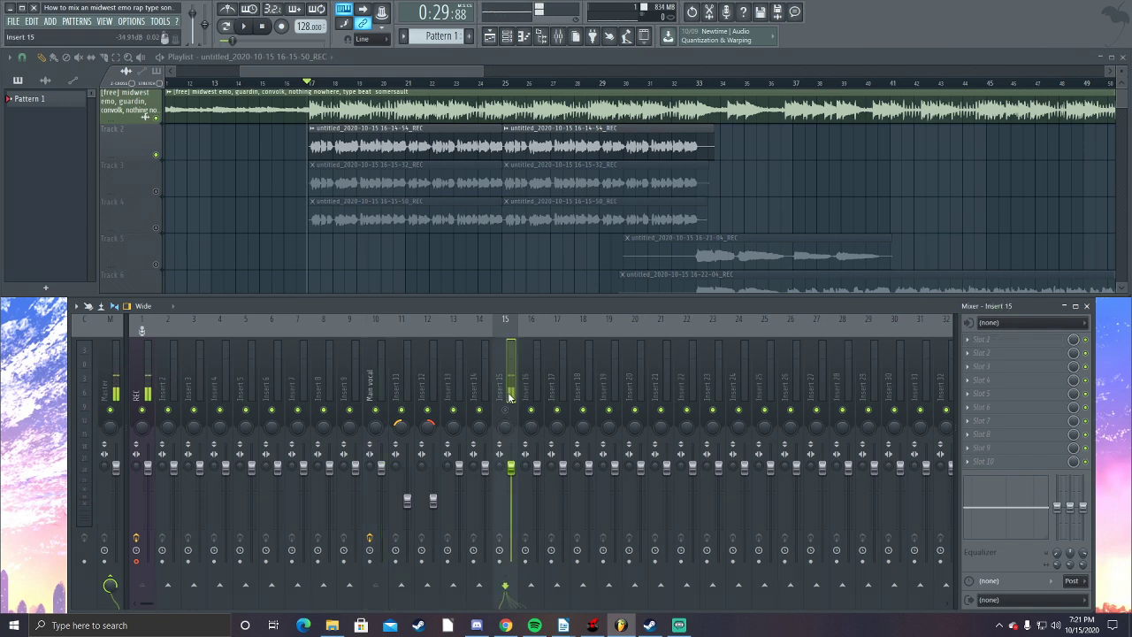
double_click(511, 399)
key("Return")
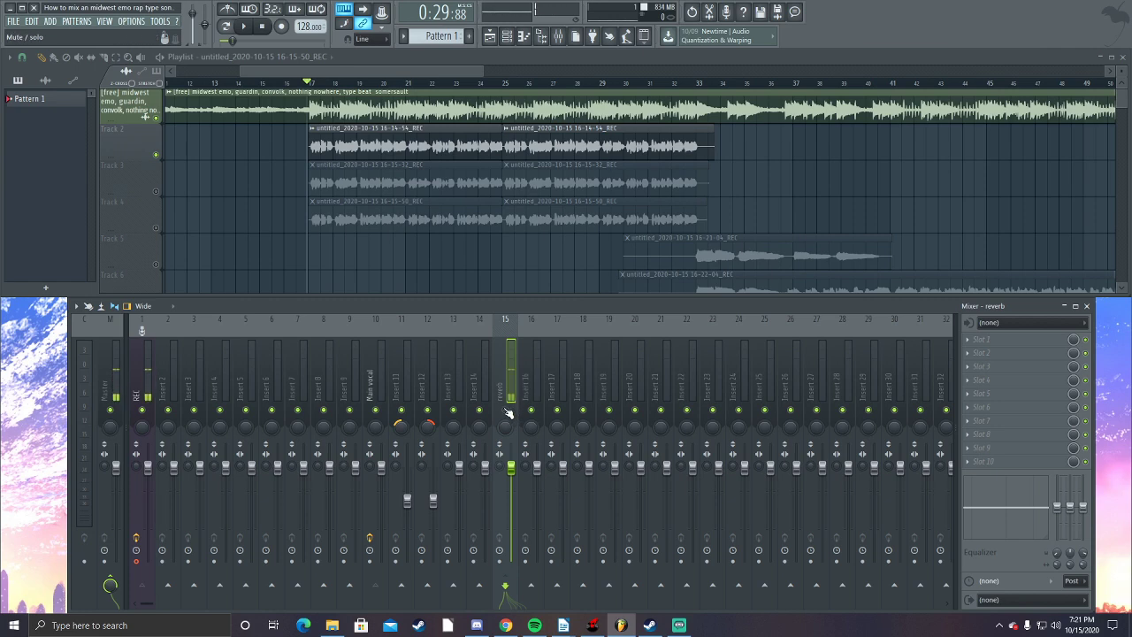
Load Fruity Reeverb 2 on the reverb insert and adjust its decay time during playback.
left_click(1000, 339)
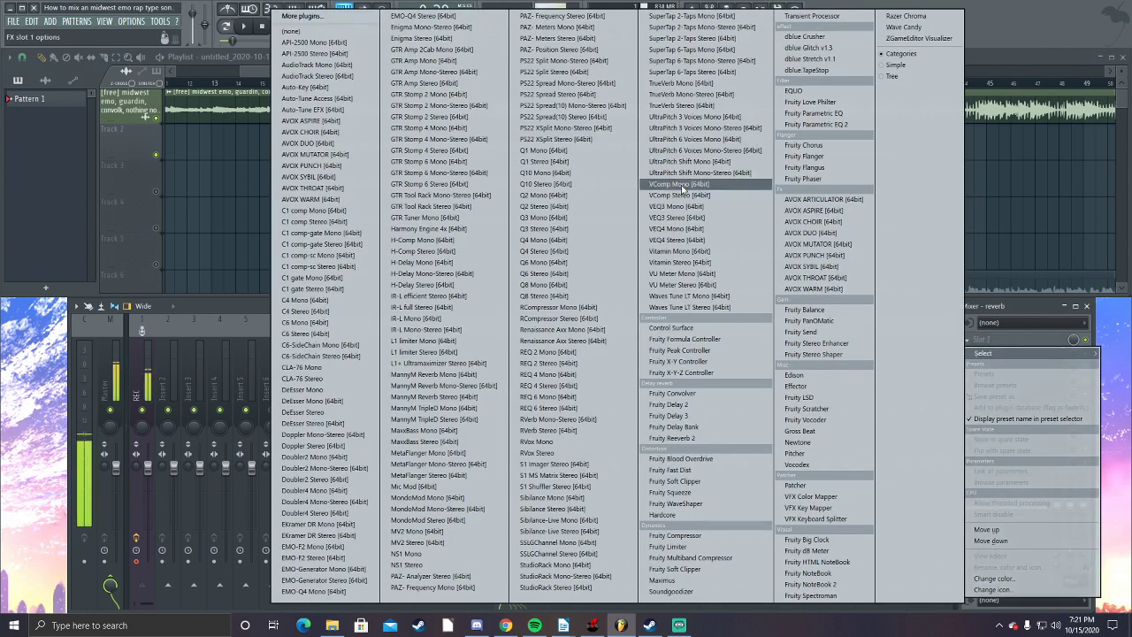
left_click(701, 440)
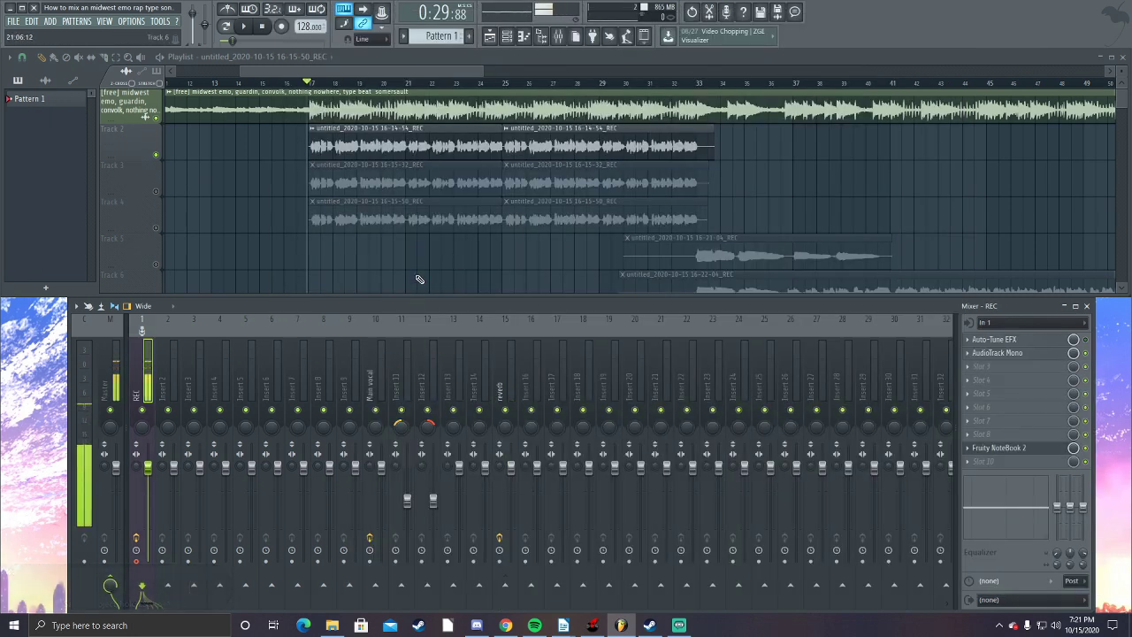
key("space")
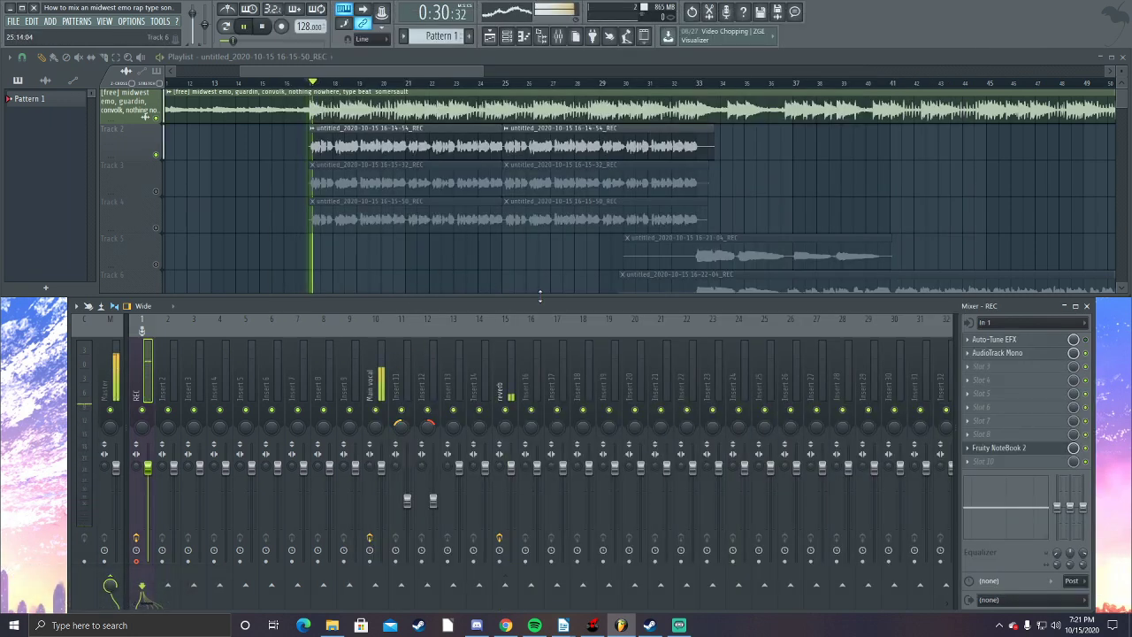
left_click(500, 390)
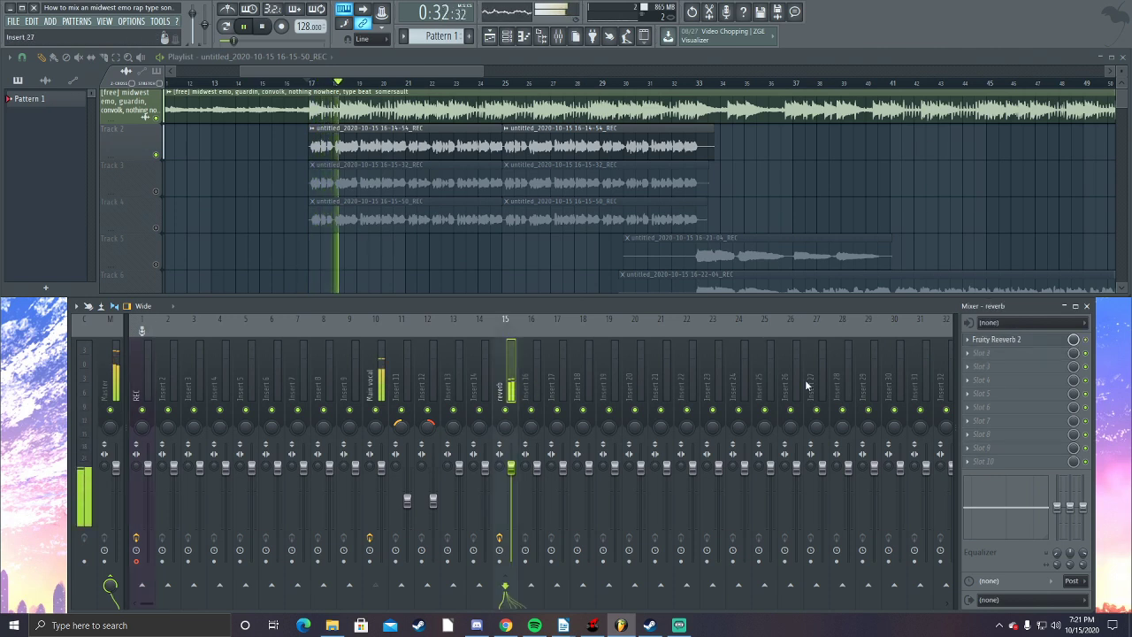
left_click(997, 340)
left_click_drag(527, 259, 526, 265)
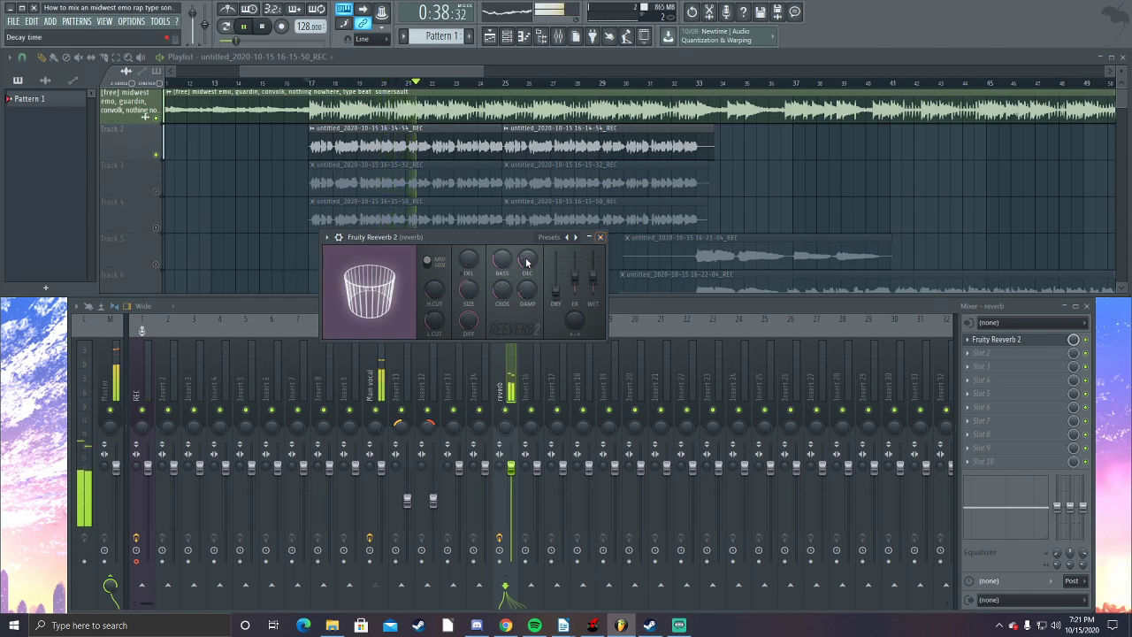
left_click(600, 238)
Lower the reverb insert's fader while the vocal plays, then stop playback.
left_click_drag(512, 467, 511, 496)
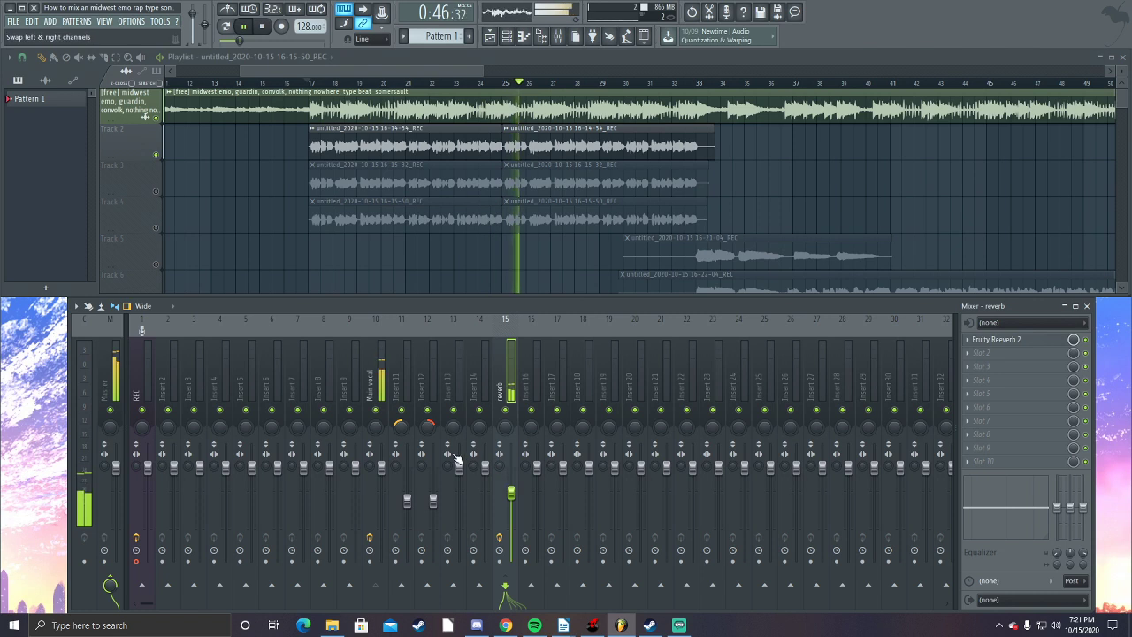
key("space")
left_click(381, 382)
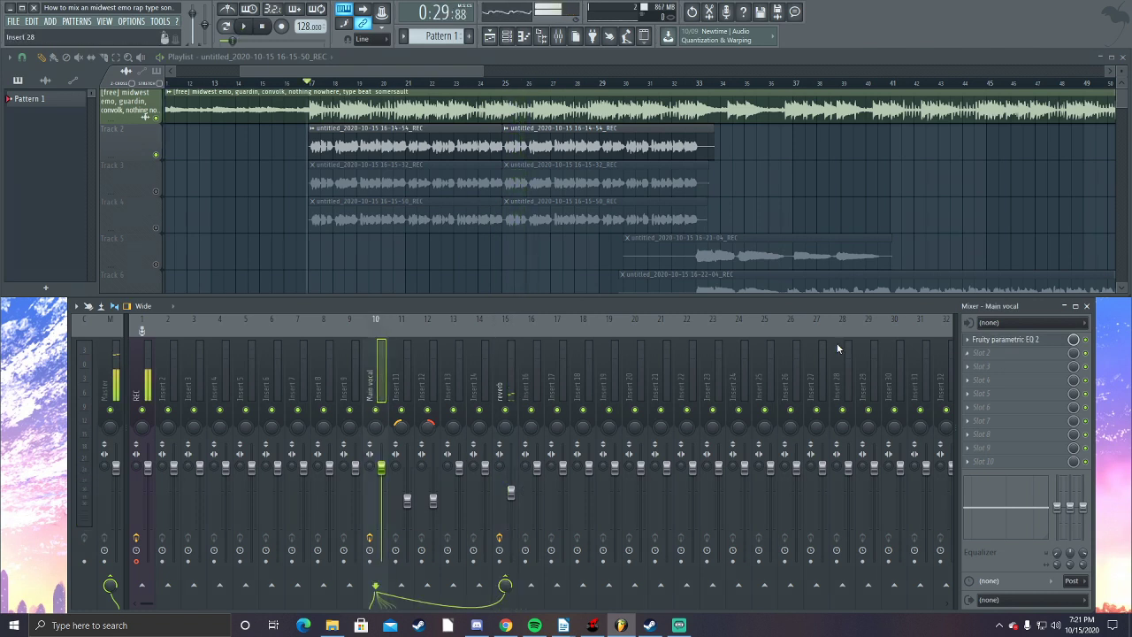
left_click(506, 389)
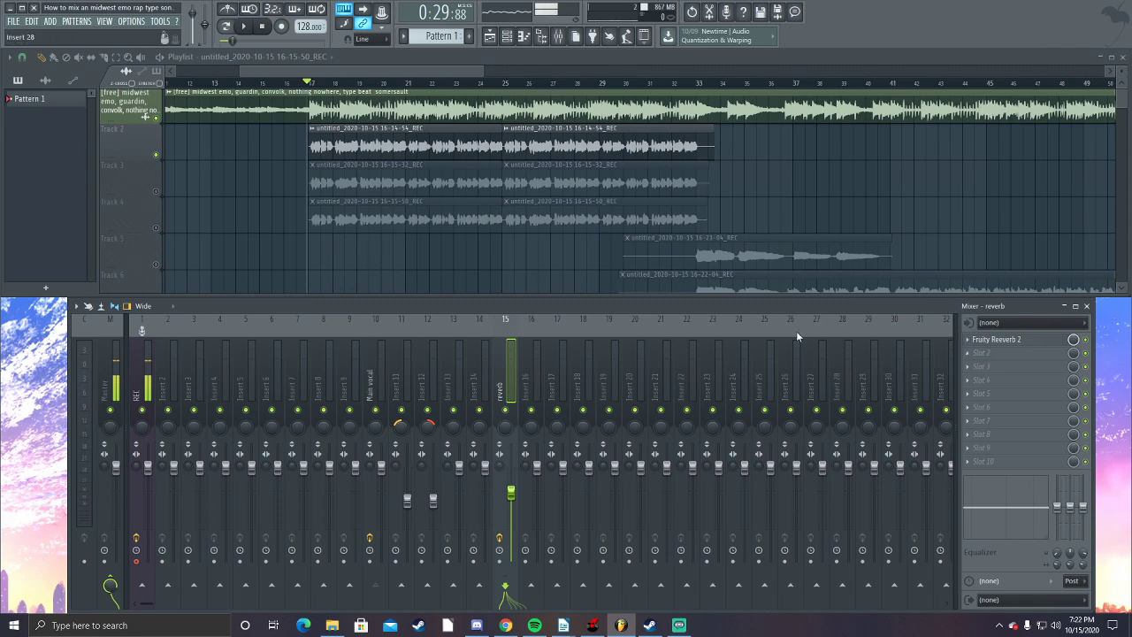
Load Fruity Limiter into the second effect slot of the Main vocal insert.
left_click(369, 382)
left_click(985, 355)
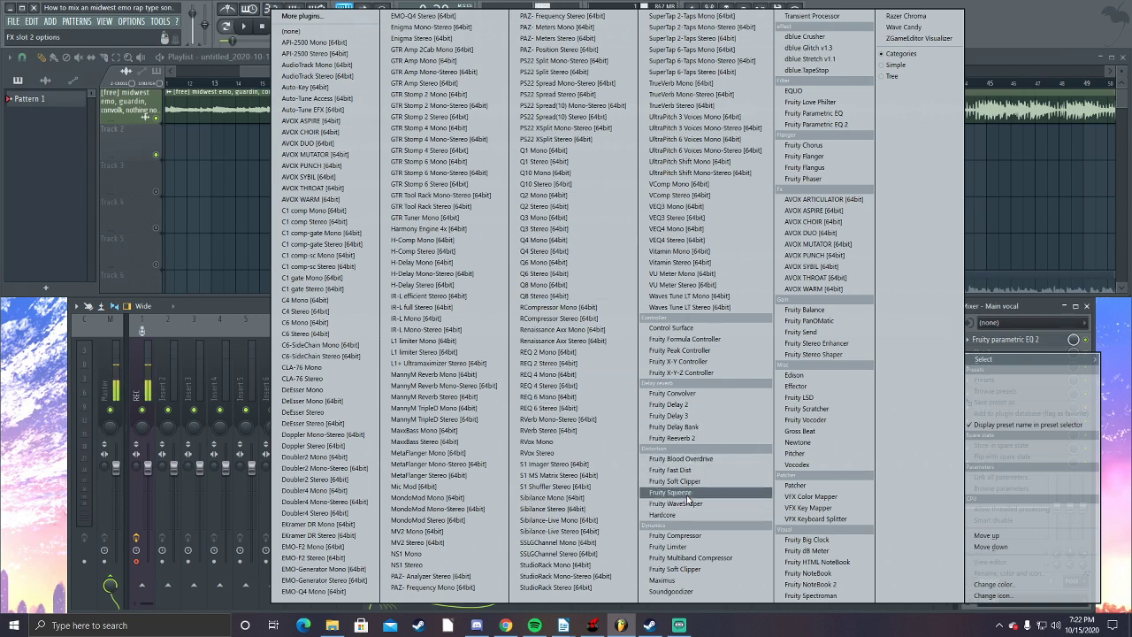
left_click(669, 546)
Switch Fruity Limiter to compressor mode, lower its threshold and raise its ratio while the vocal plays.
left_click(401, 481)
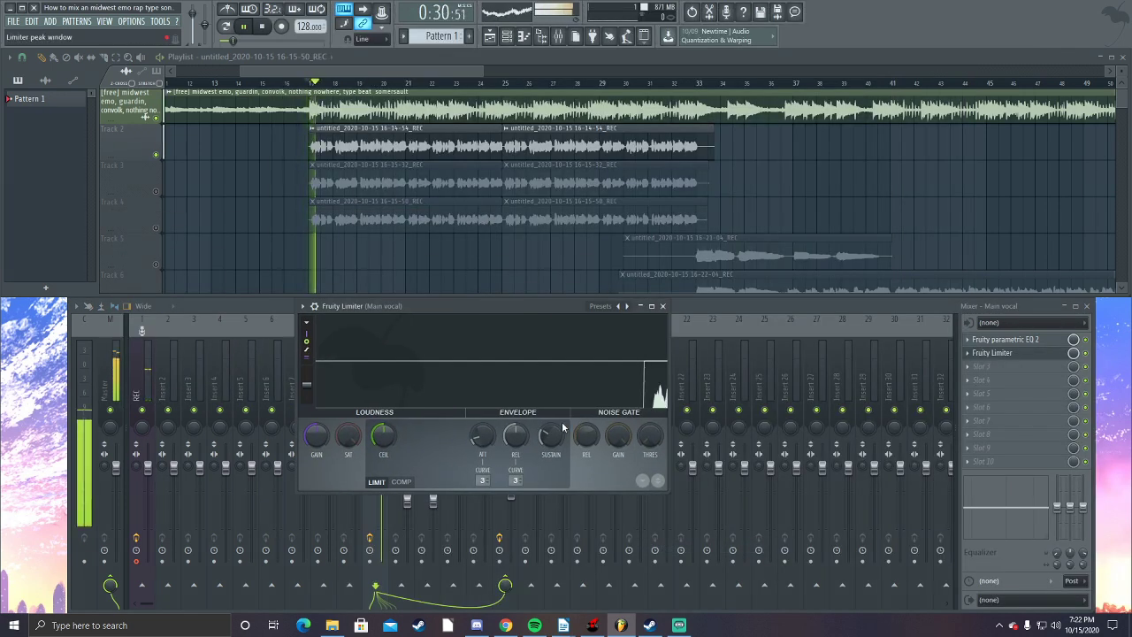
left_click_drag(383, 434, 383, 470)
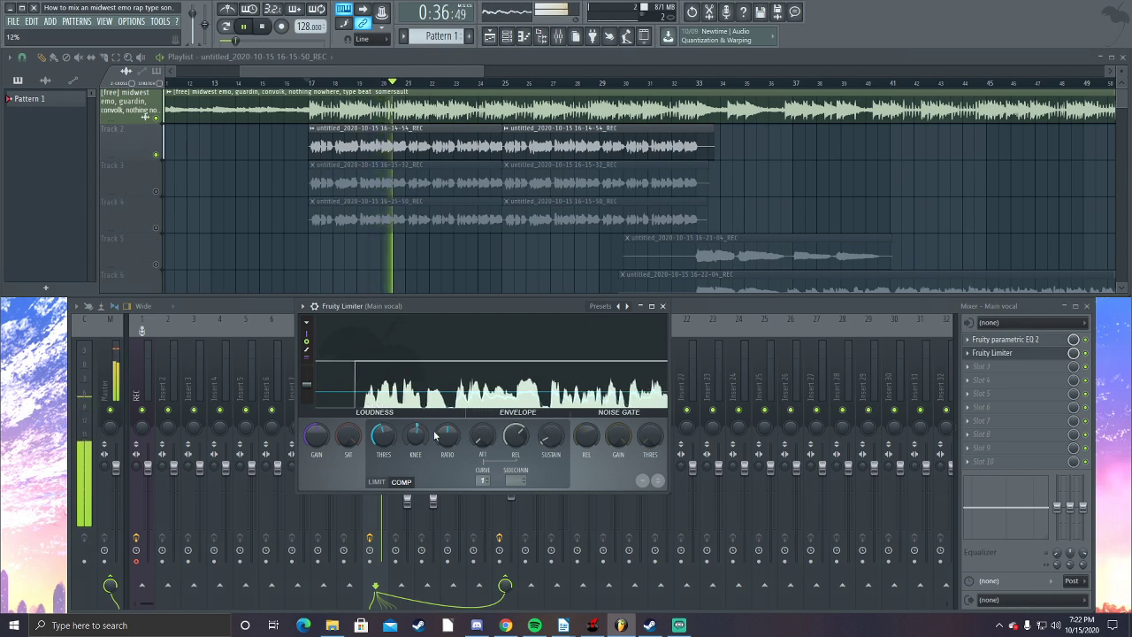
left_click_drag(448, 434, 448, 416)
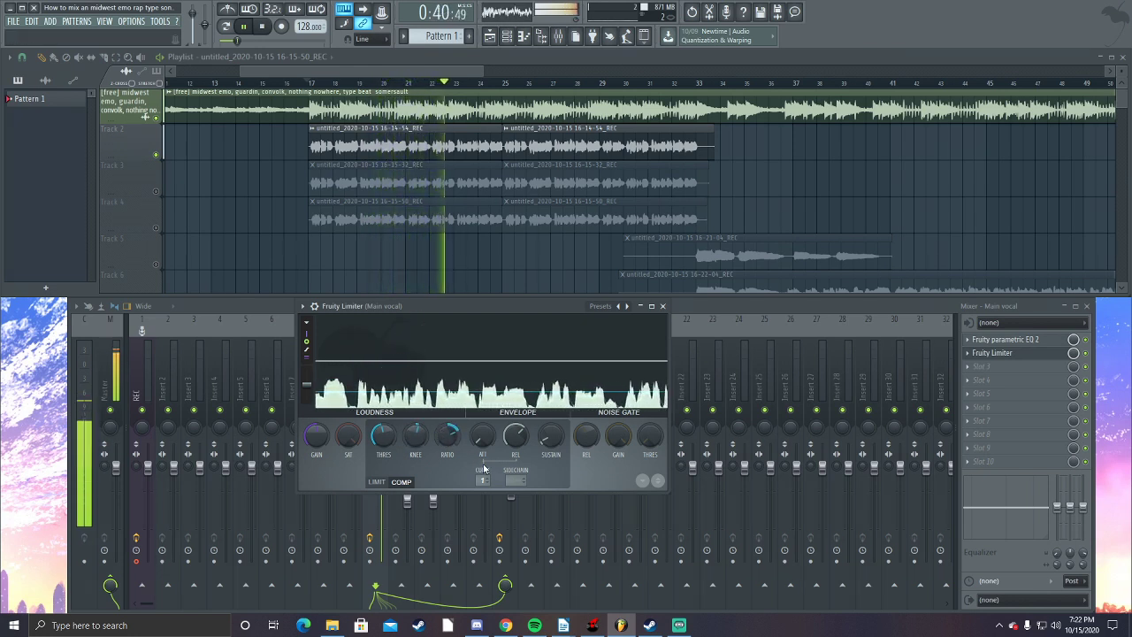
left_click(663, 306)
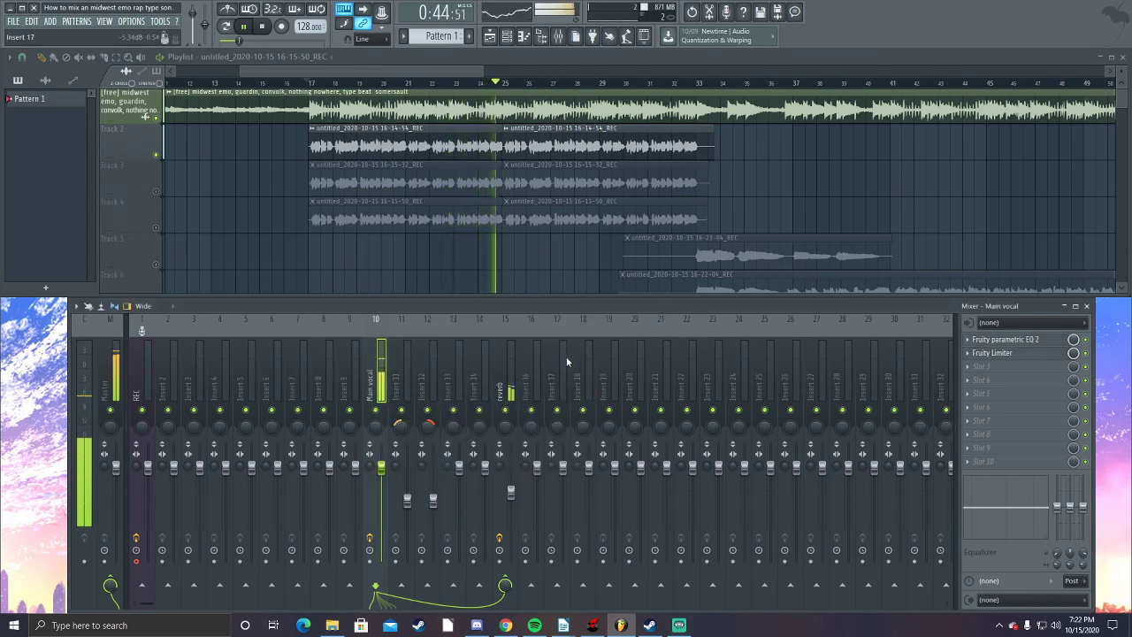
Load Soundgoodizer into the third effect slot of the Main vocal insert and start playback.
left_click(991, 370)
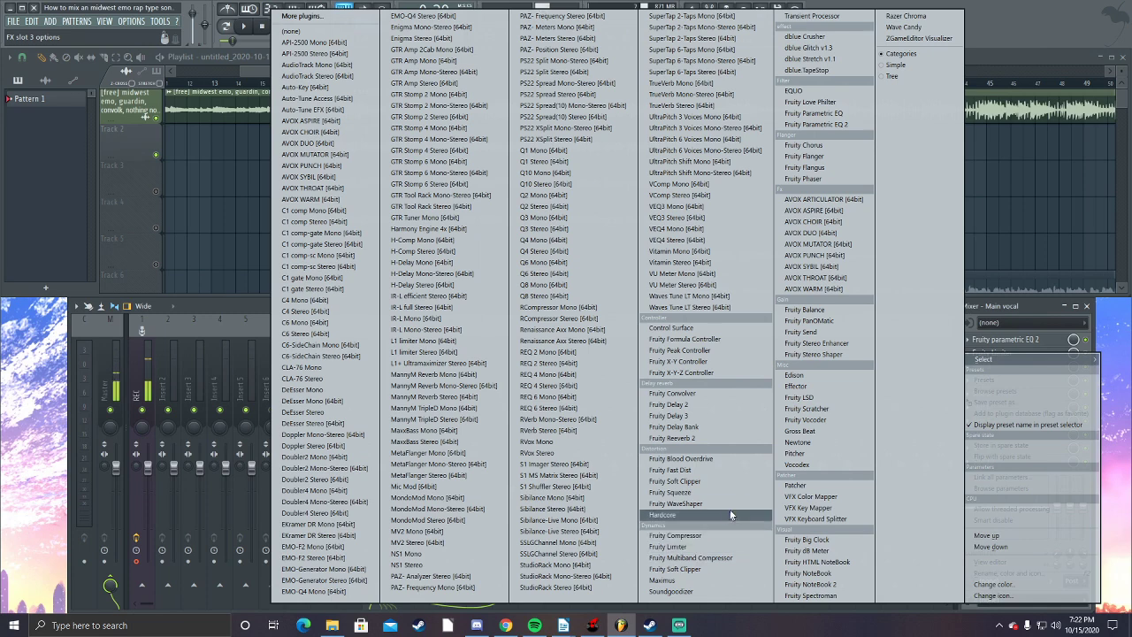
left_click(693, 591)
key("space")
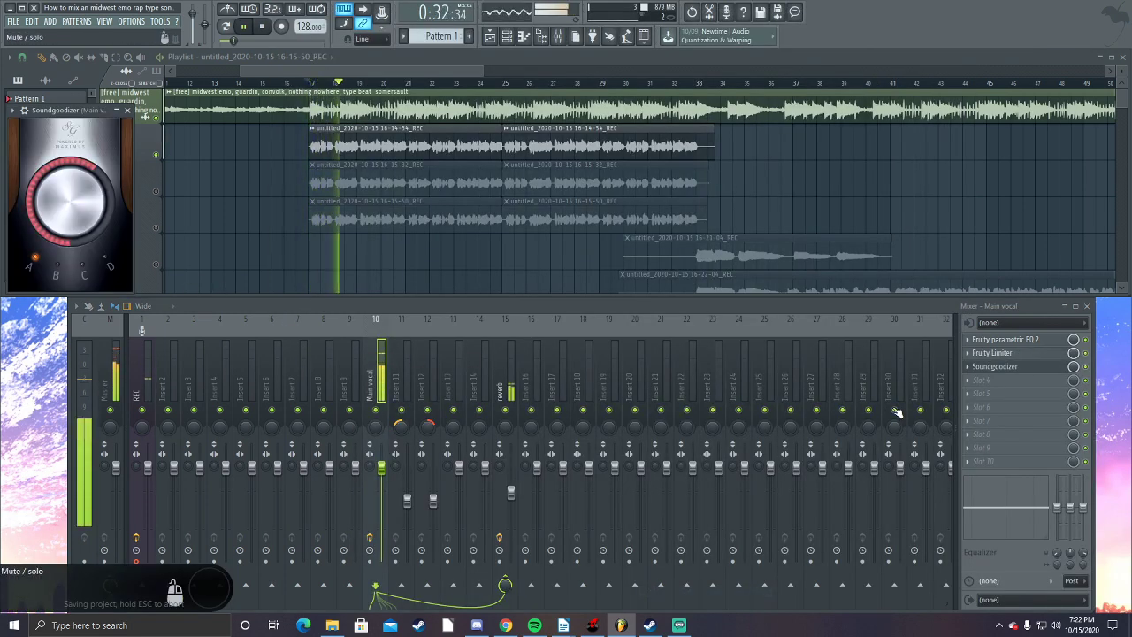
Restart playback, lower the Main vocal insert's fader while the vocal plays, close Soundgoodizer and stop playback.
key("space")
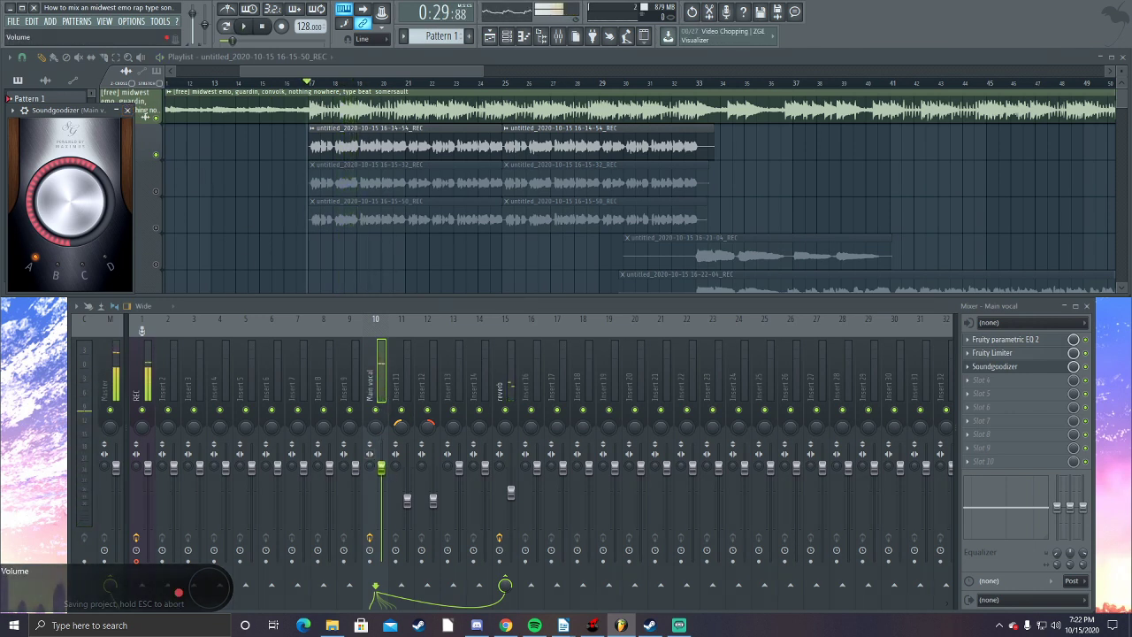
key("space")
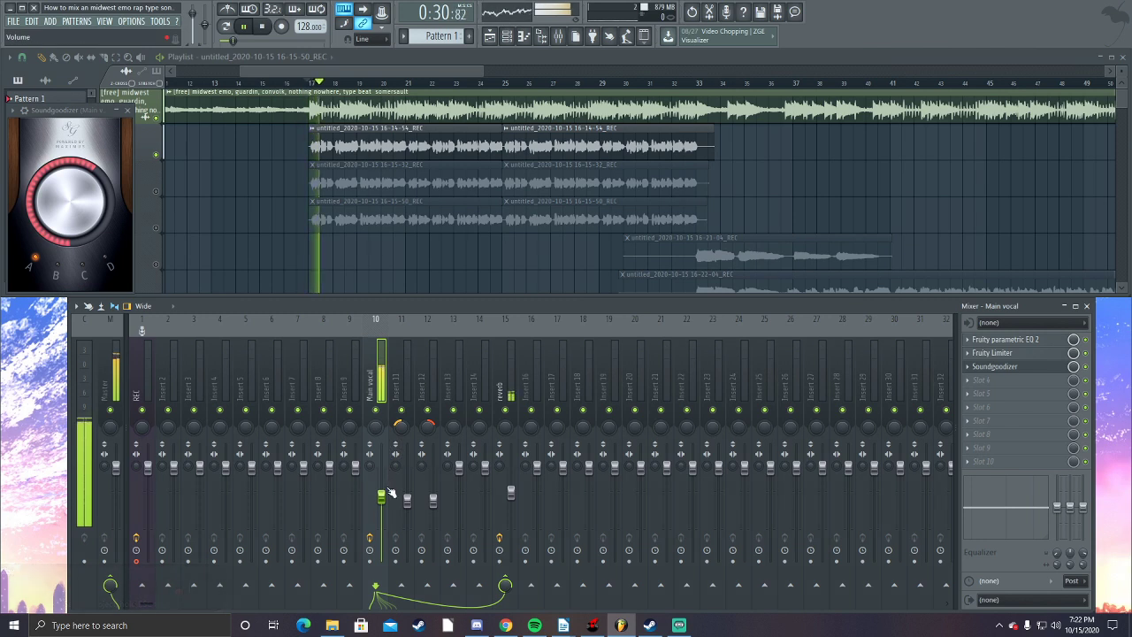
left_click_drag(381, 491, 382, 484)
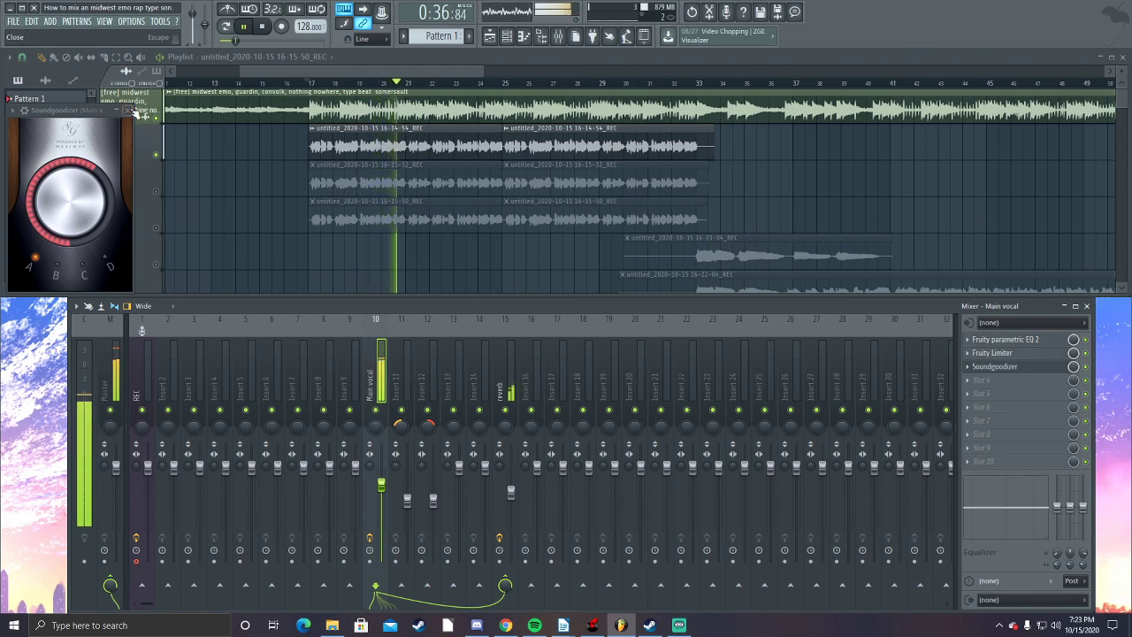
left_click(996, 367)
key("space")
Load Maximus into the Main vocal insert's fourth effect slot and choose the De-esser split-band preset.
left_click(993, 394)
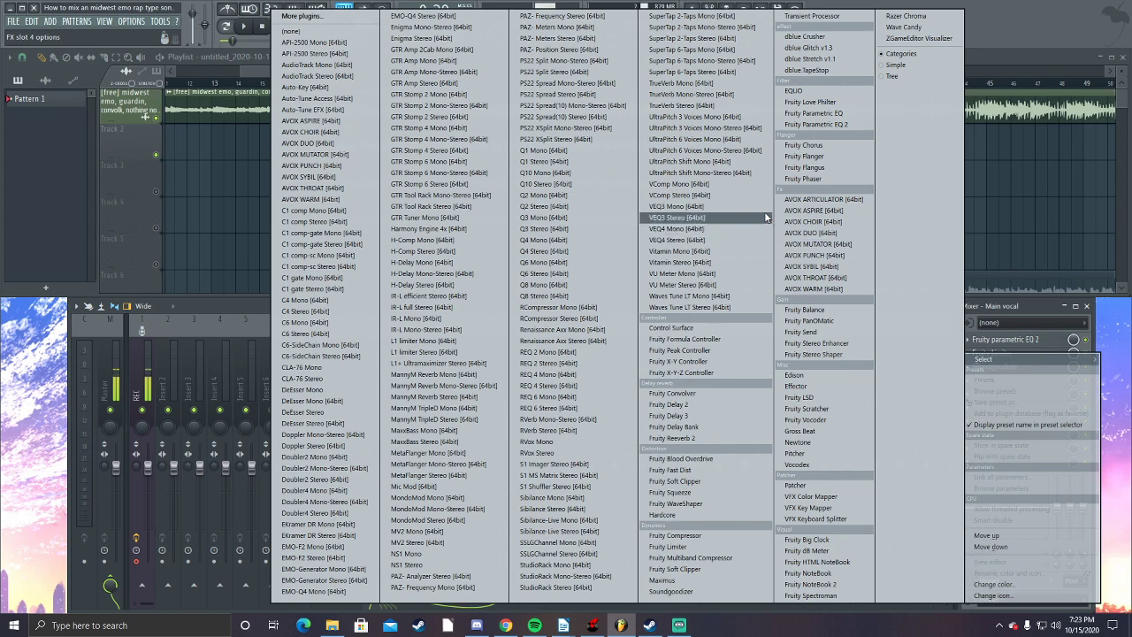
left_click(681, 581)
left_click(351, 127)
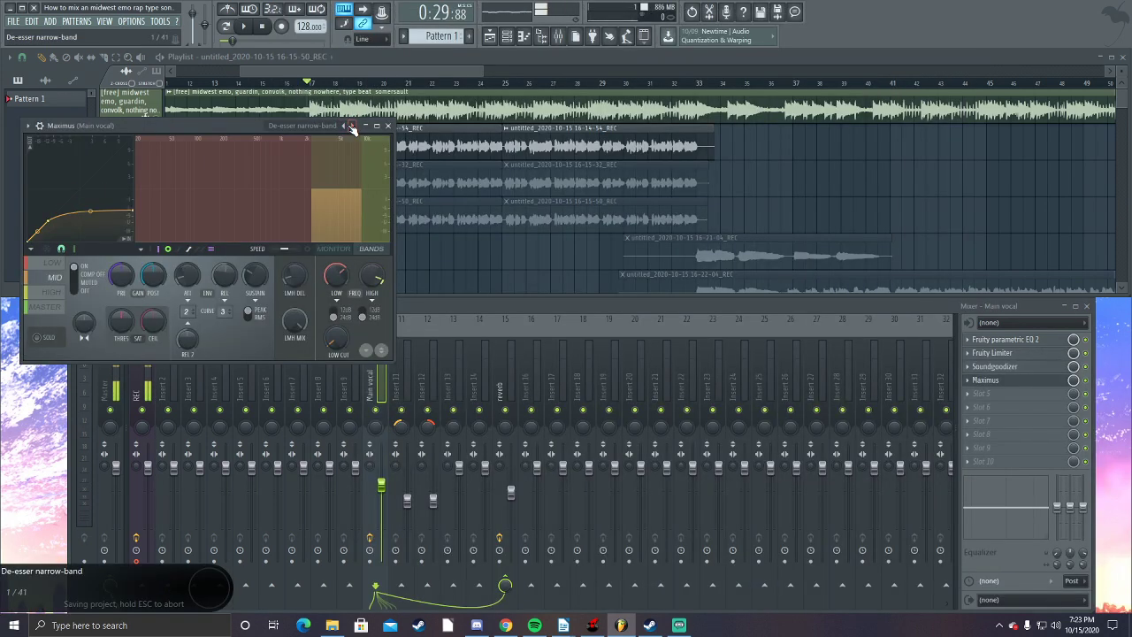
left_click(352, 127)
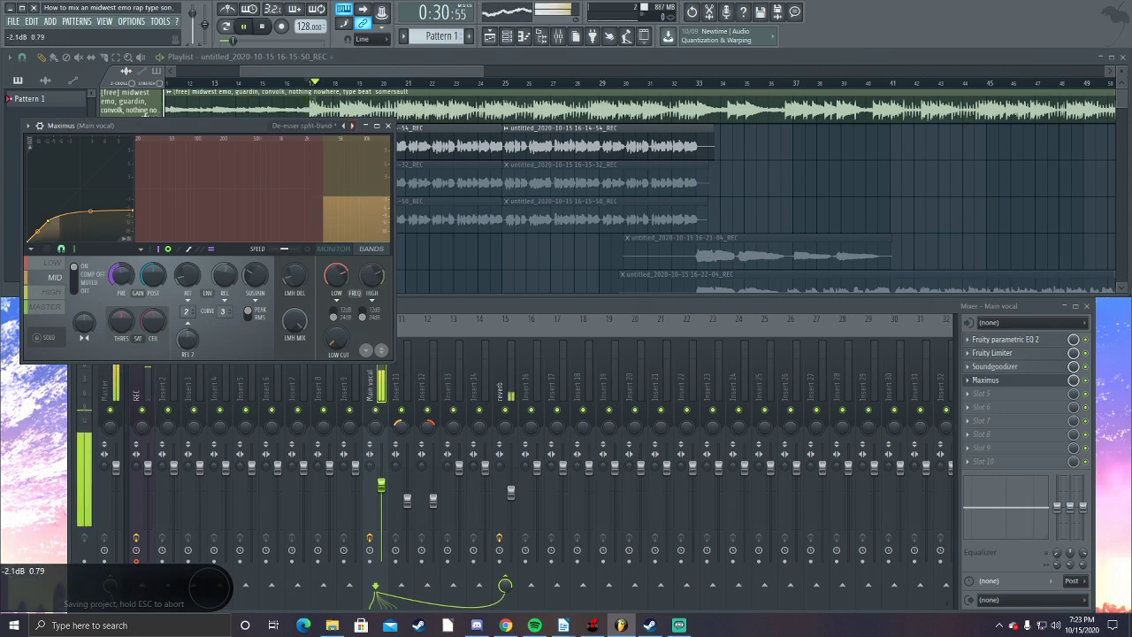
left_click(389, 126)
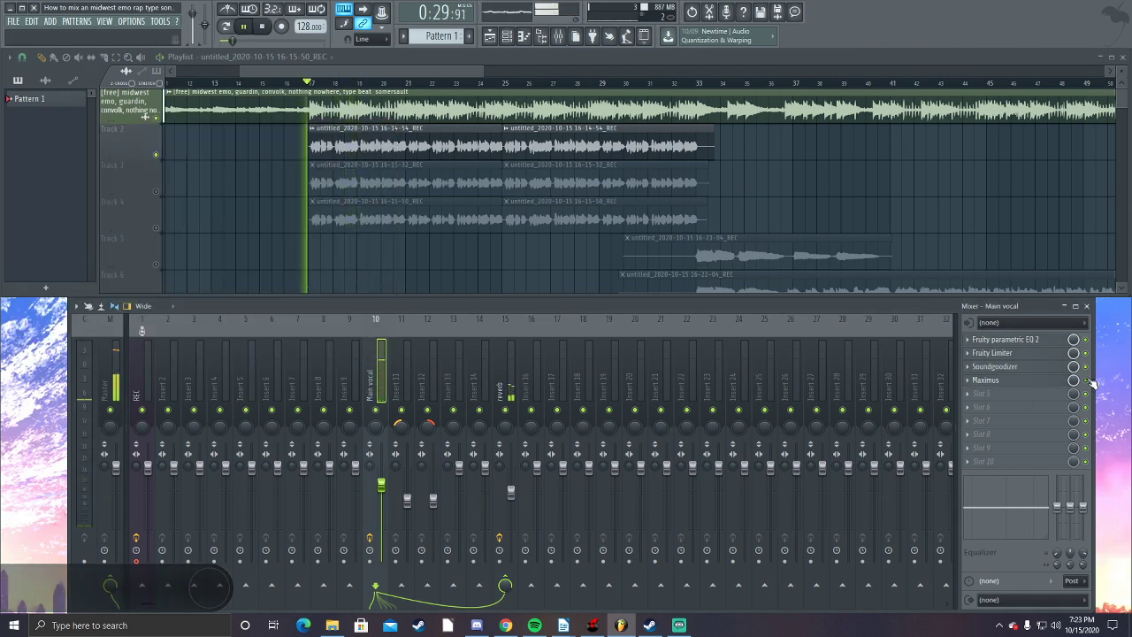
Review the Maximus de-esser on the Main vocal insert and play the vocal through to listen to it.
key("space")
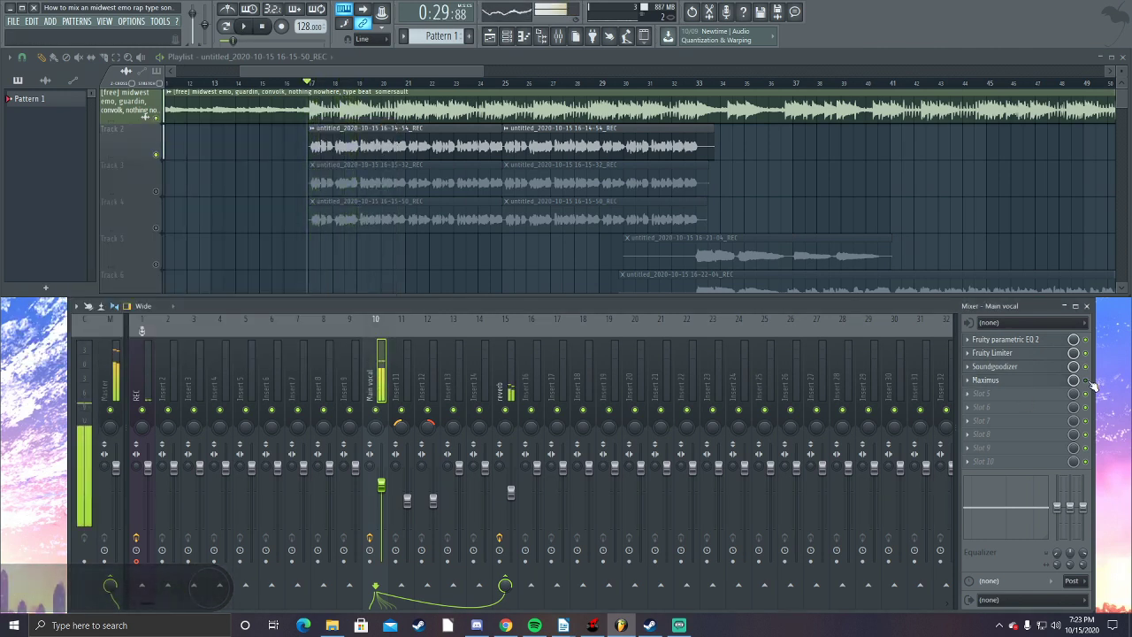
left_click(1029, 384)
left_click_drag(266, 125, 484, 218)
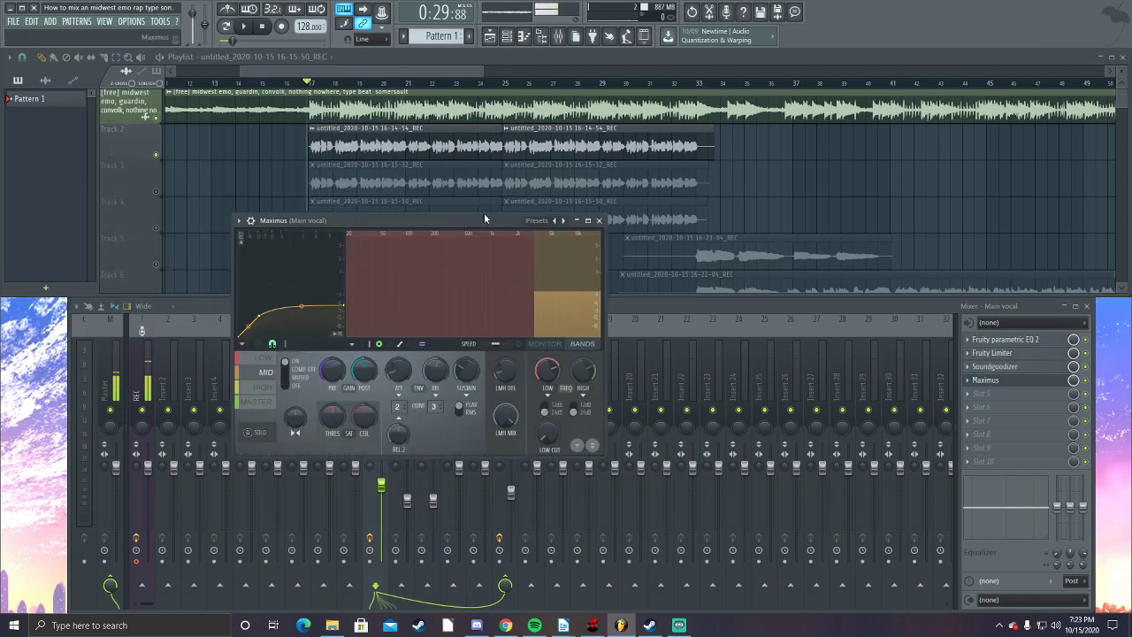
left_click(599, 221)
key("space")
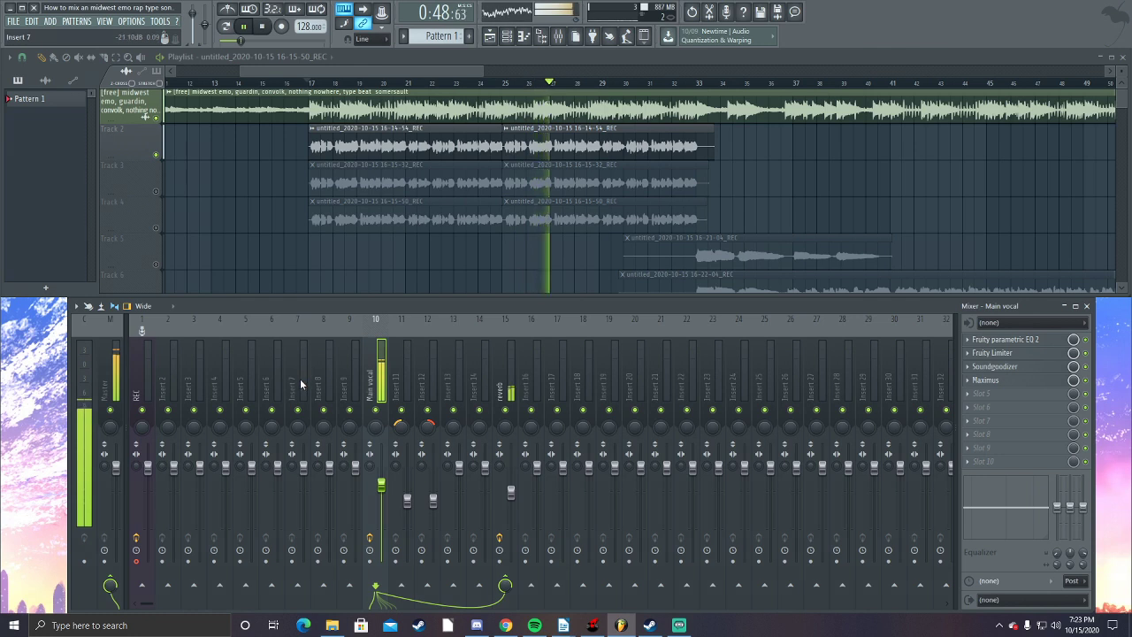
key("space")
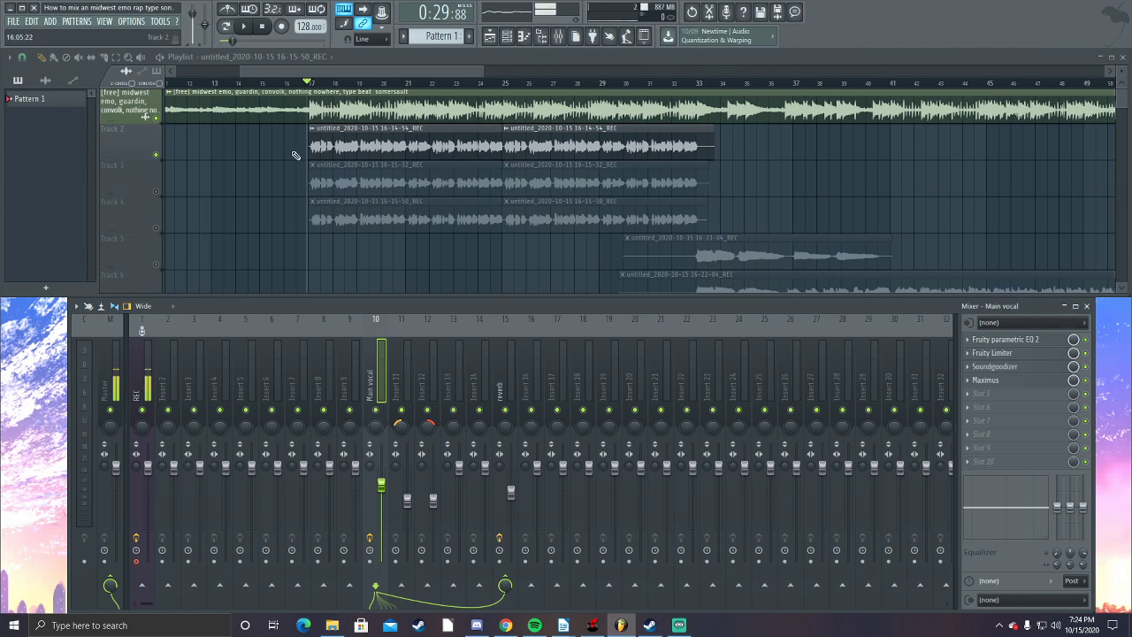
Rename mixer insert 4 as "beat" and route the beat's audio clip to it.
left_click(214, 382)
key("F2")
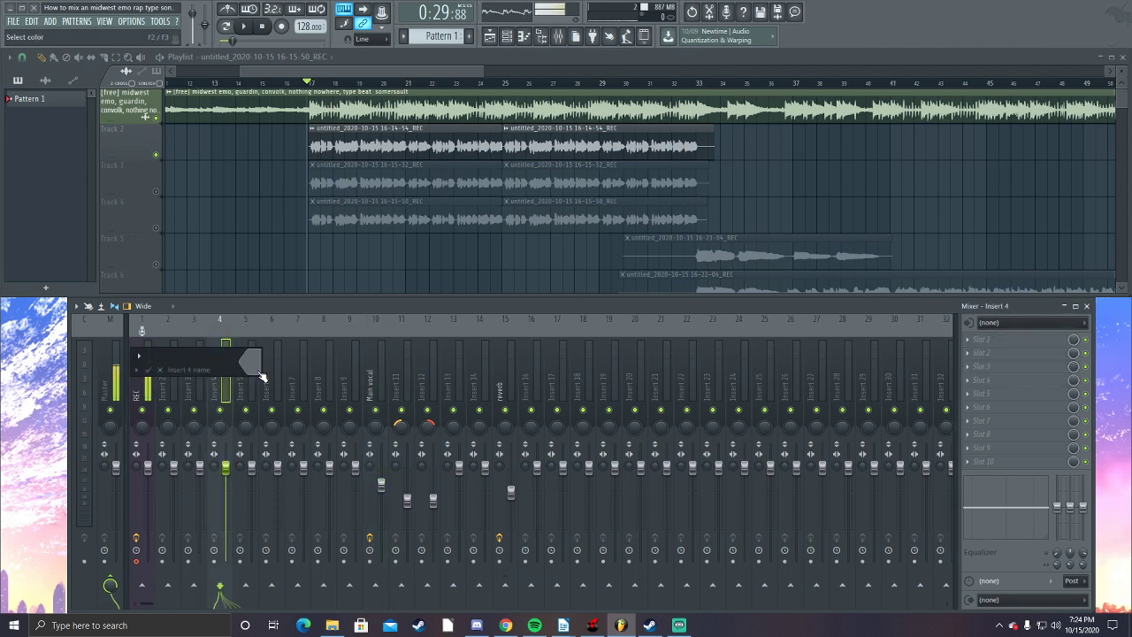
type("beat")
key("Return")
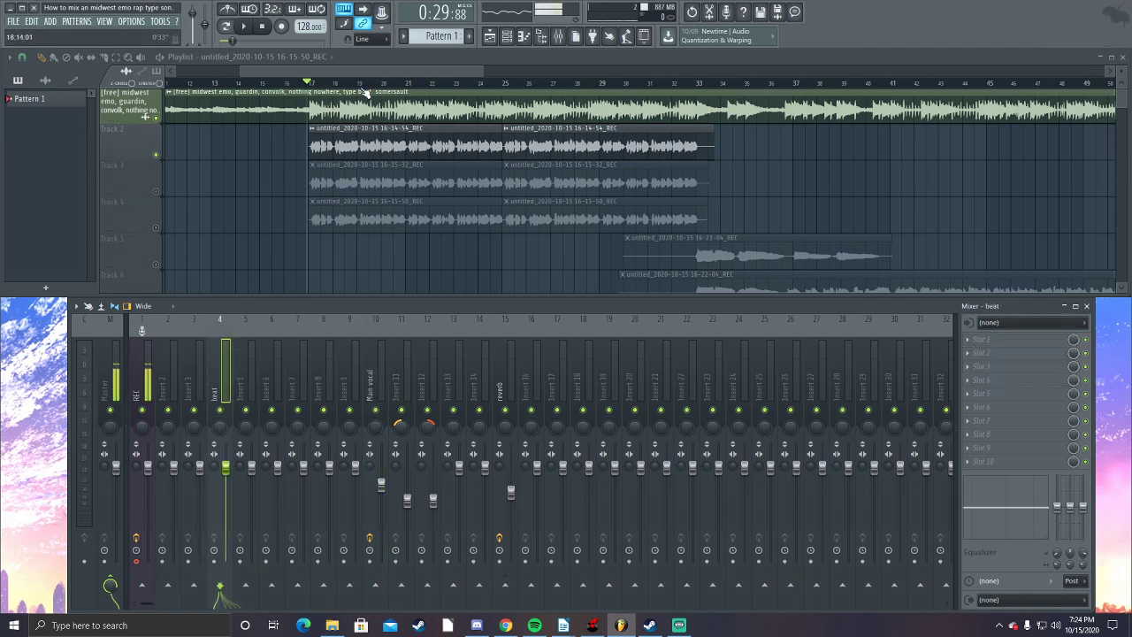
double_click(350, 107)
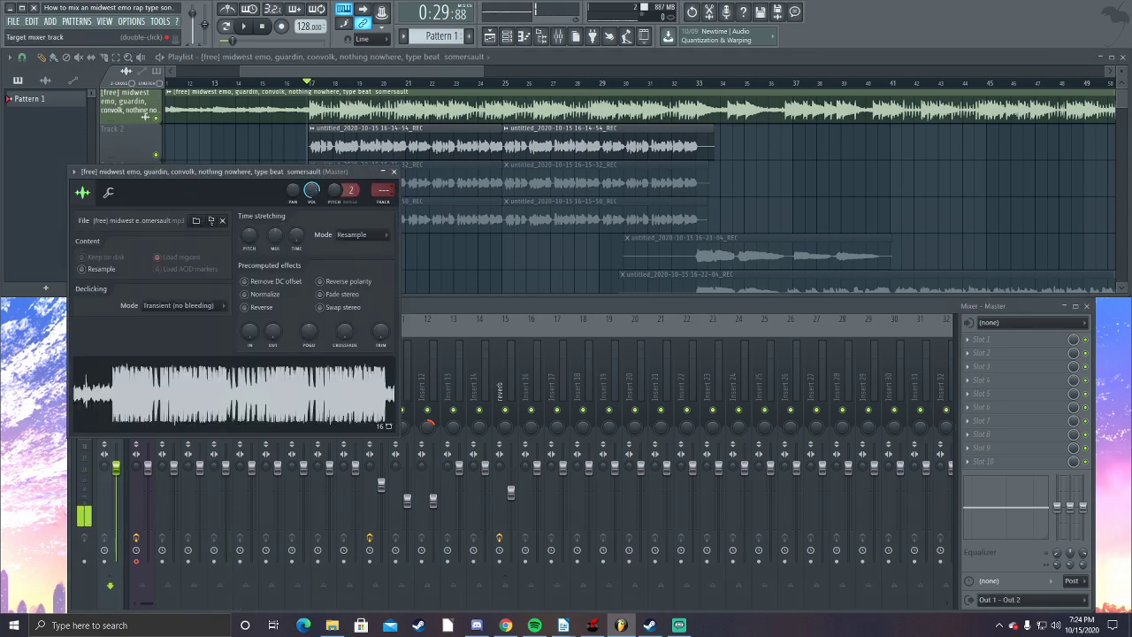
left_click(223, 395)
Load Maximus into the beat insert's first effect slot and raise the mid band's post gain to about 2.9 dB during playback.
left_click(989, 343)
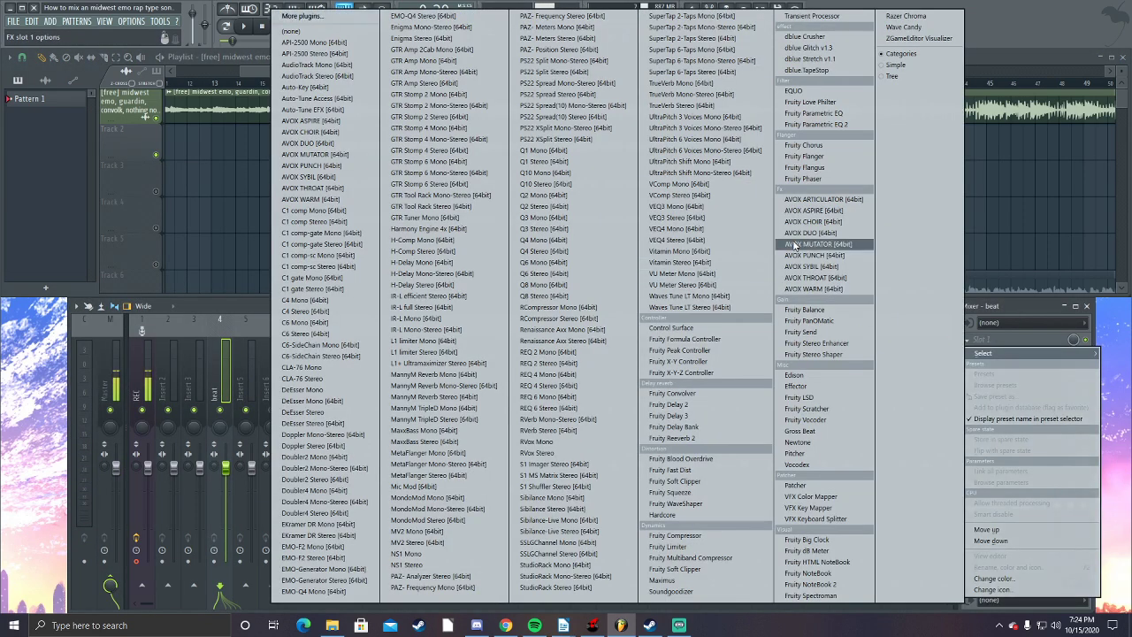
left_click(663, 581)
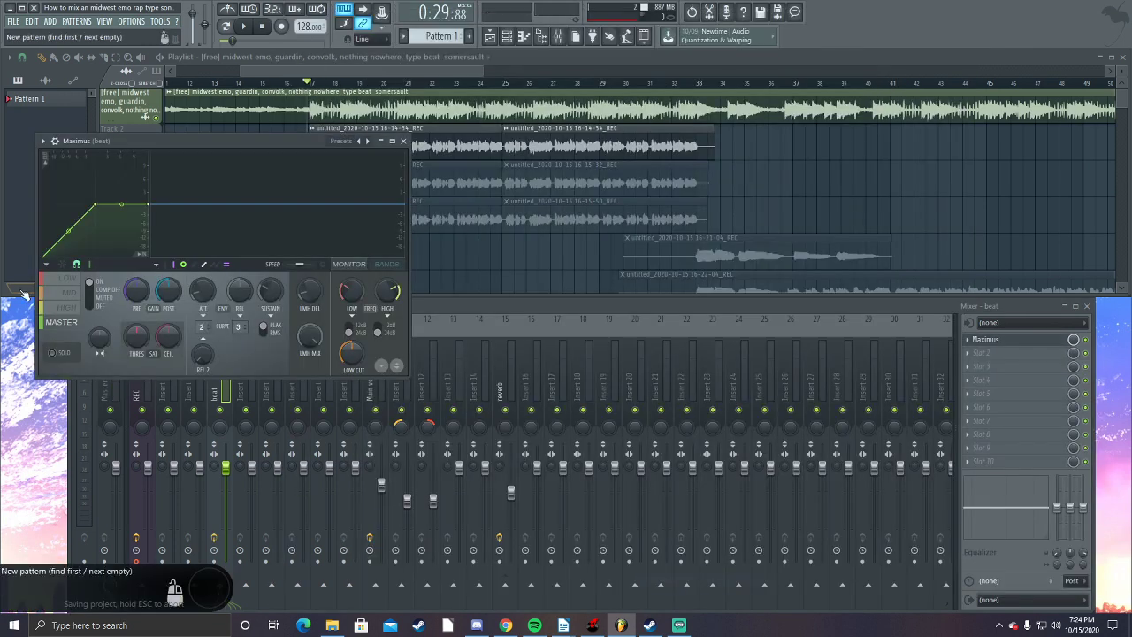
left_click_drag(221, 167, 455, 222)
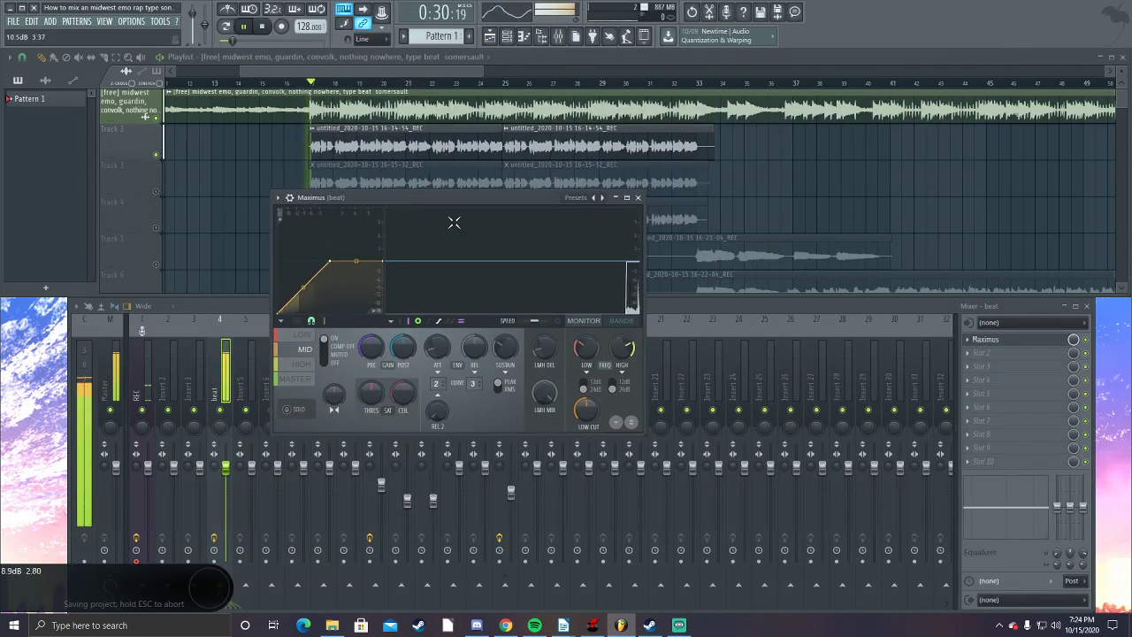
left_click_drag(408, 356, 408, 338)
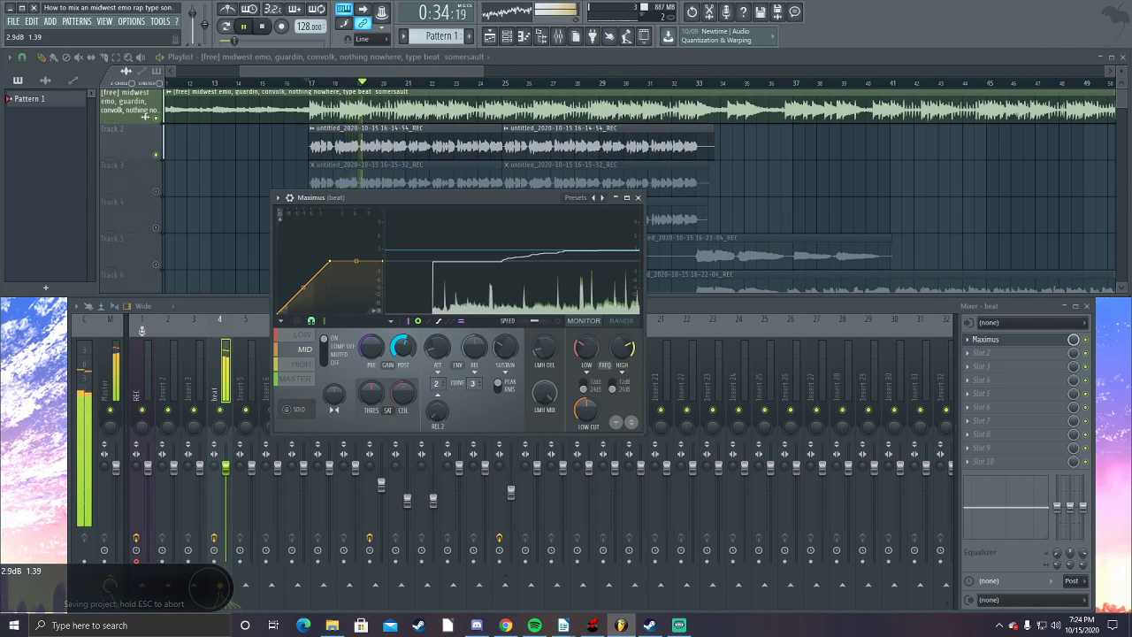
left_click(638, 198)
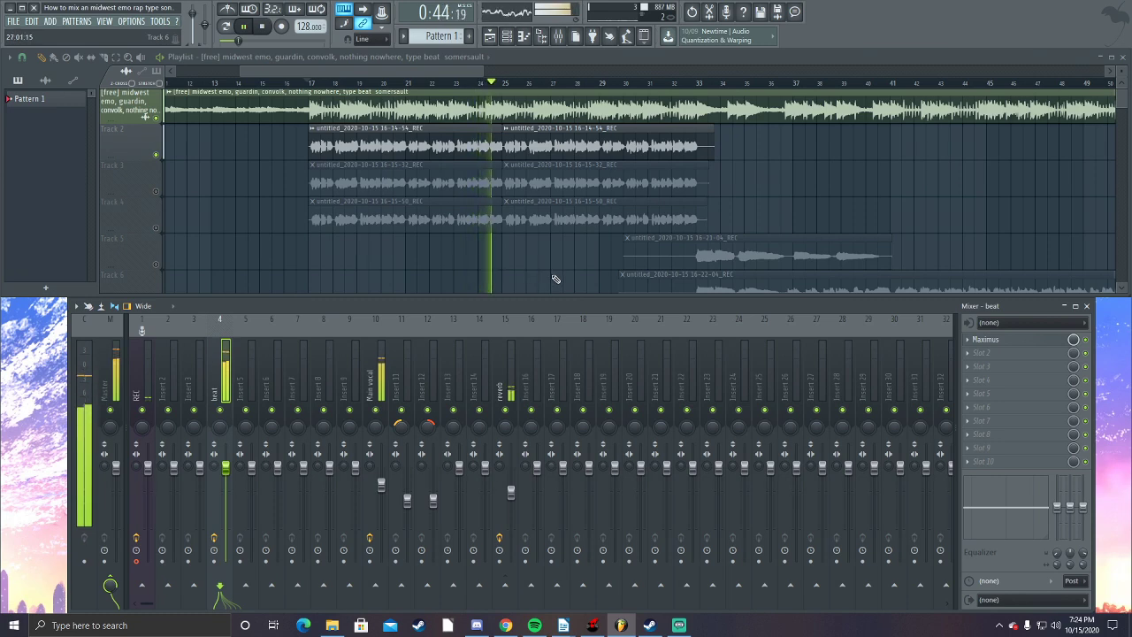
Unmute the vocal recording on playlist Track 6 while the song plays.
left_click_drag(559, 277, 491, 280)
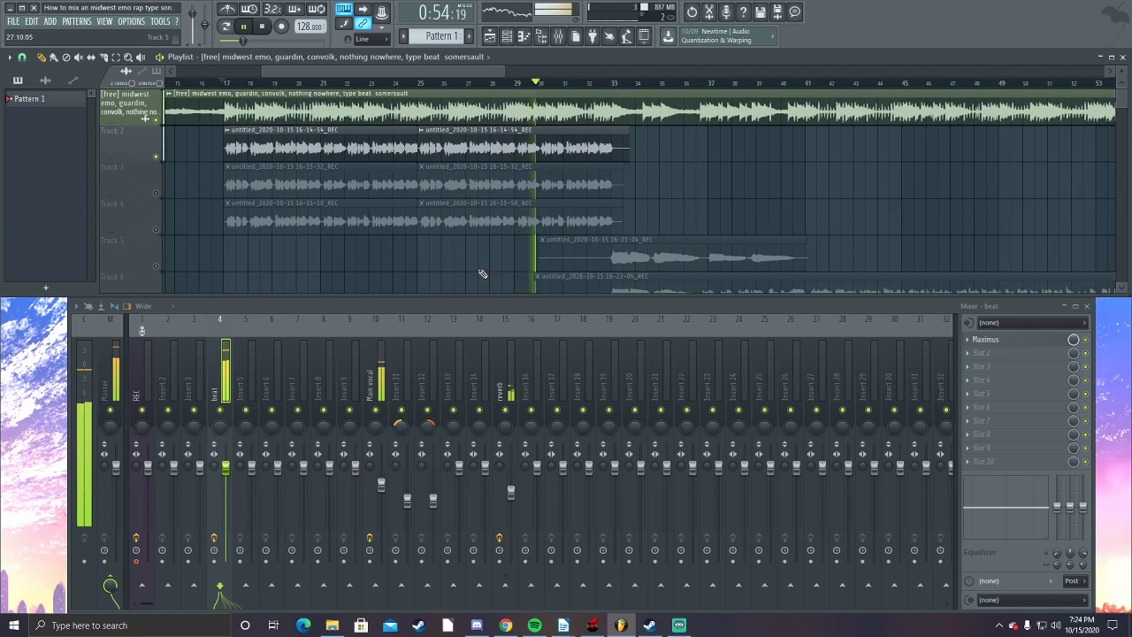
scroll(303, 243, "down", 2)
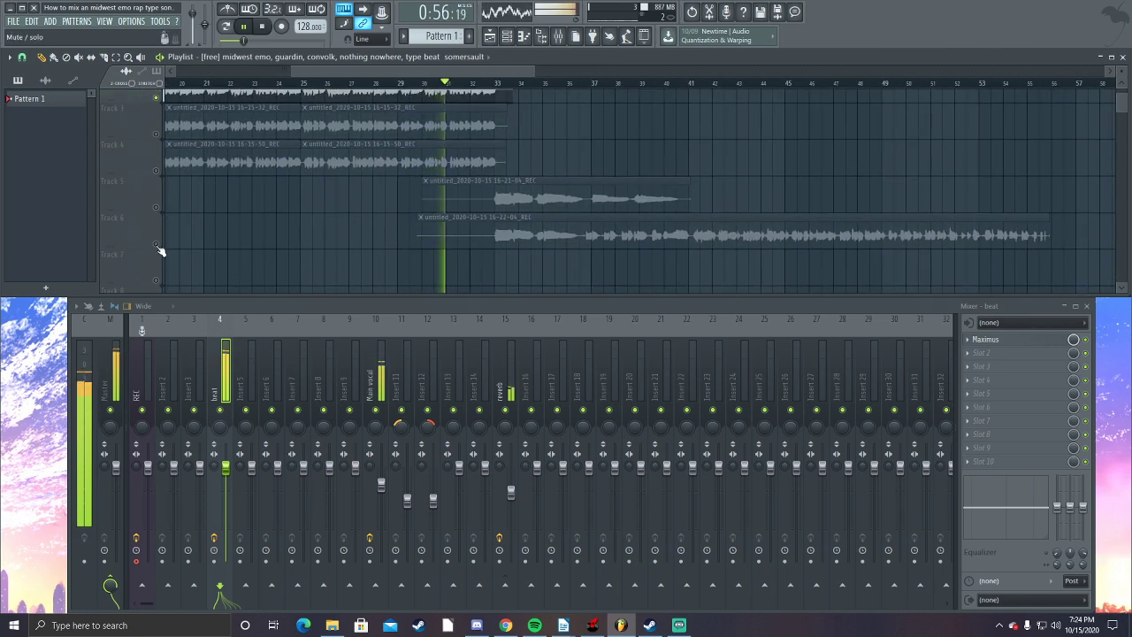
scroll(283, 243, "up", 2)
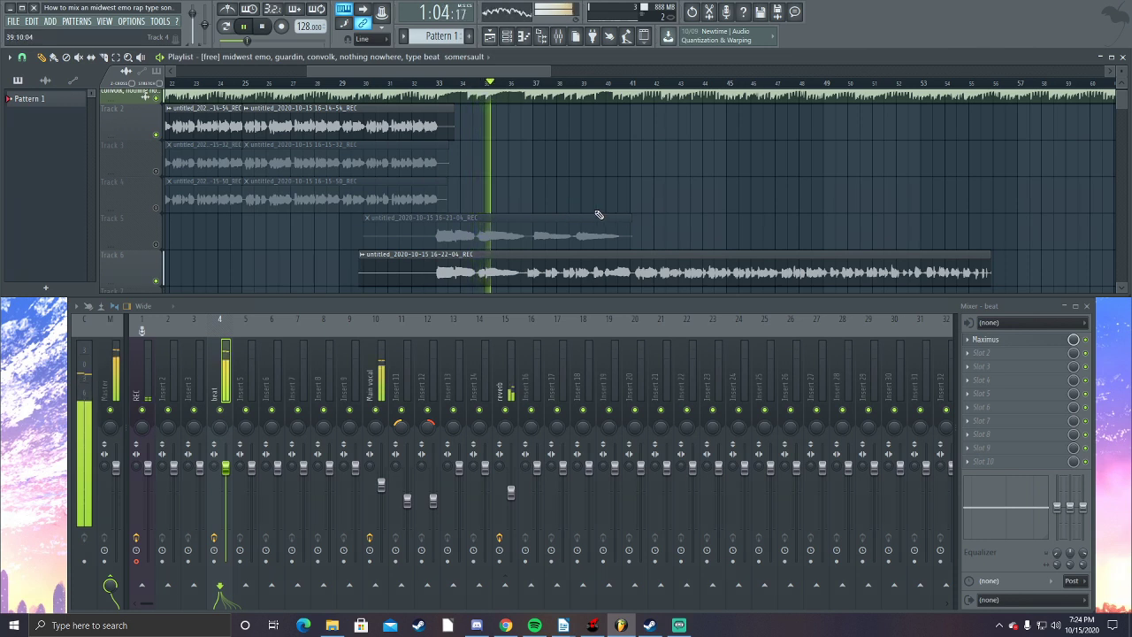
Raise the reverb insert's fader slightly during playback, then stop and return the playlist view to the start of the vocals.
left_click(512, 482)
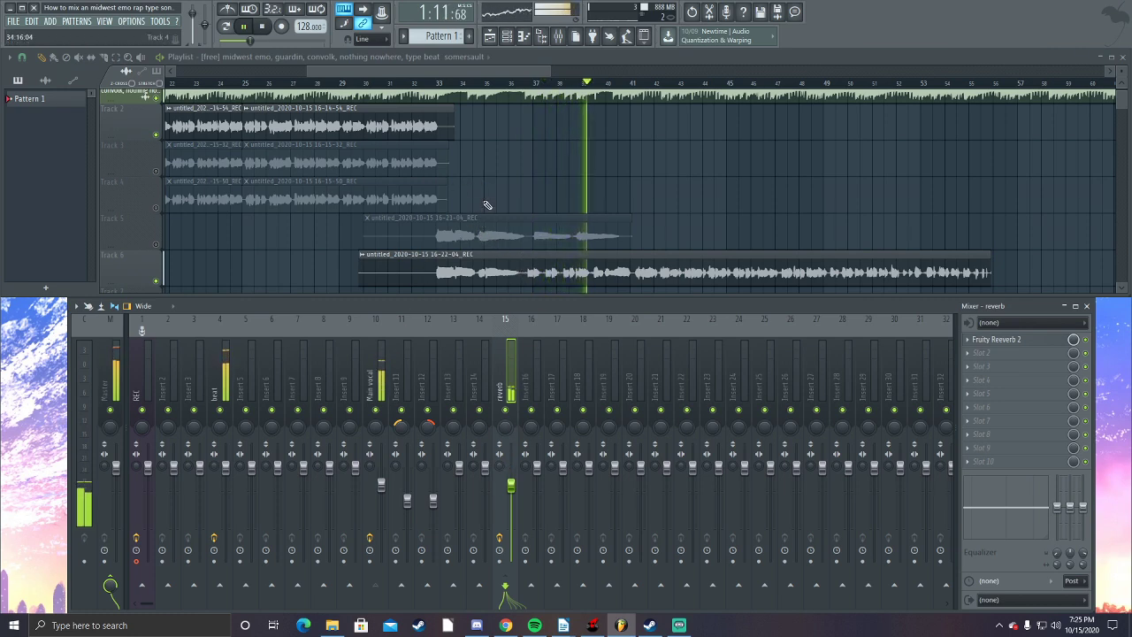
key("space")
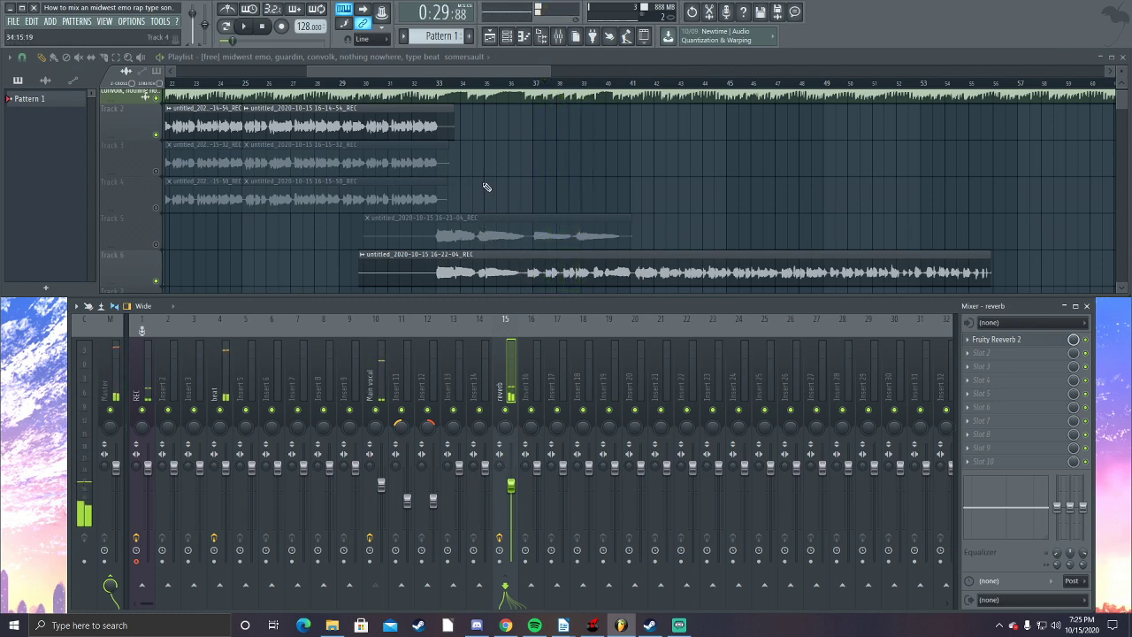
scroll(482, 206, "up", 1)
scroll(442, 253, "down", 1)
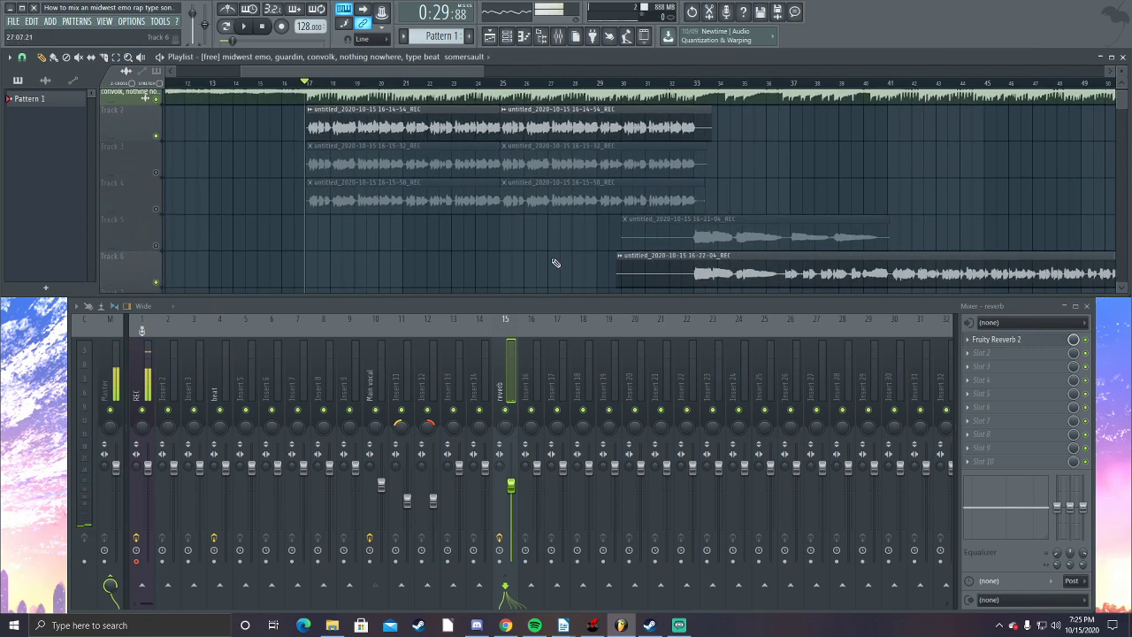
scroll(531, 260, "up", 2)
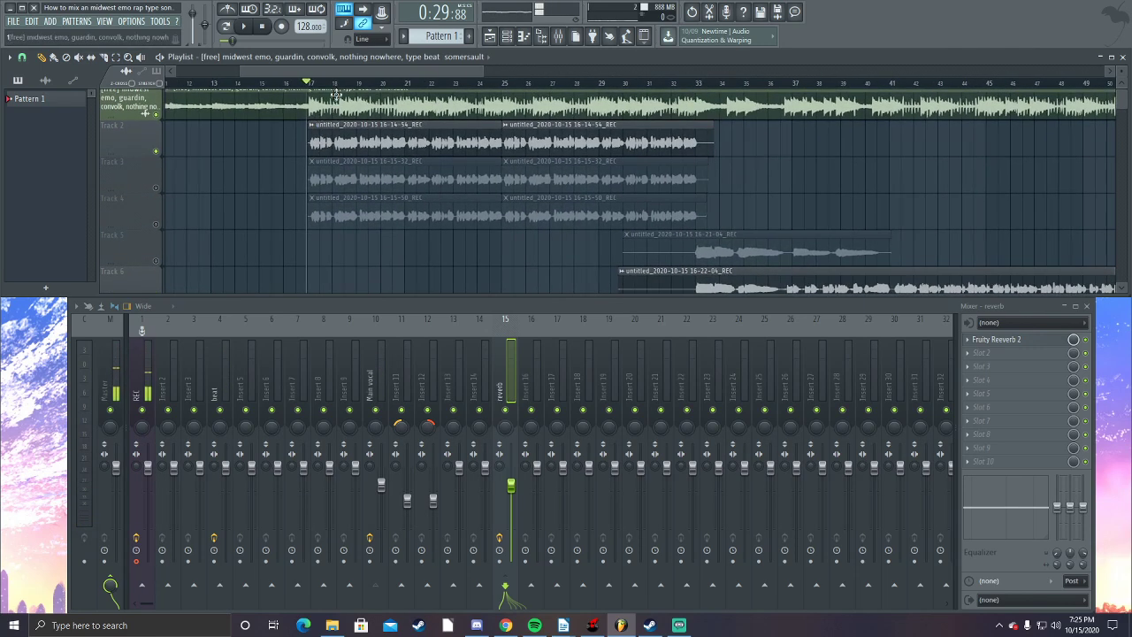
Load Fruity Chorus into the Main vocal insert's fifth effect slot and reduce its mix level while the song plays.
left_click(390, 385)
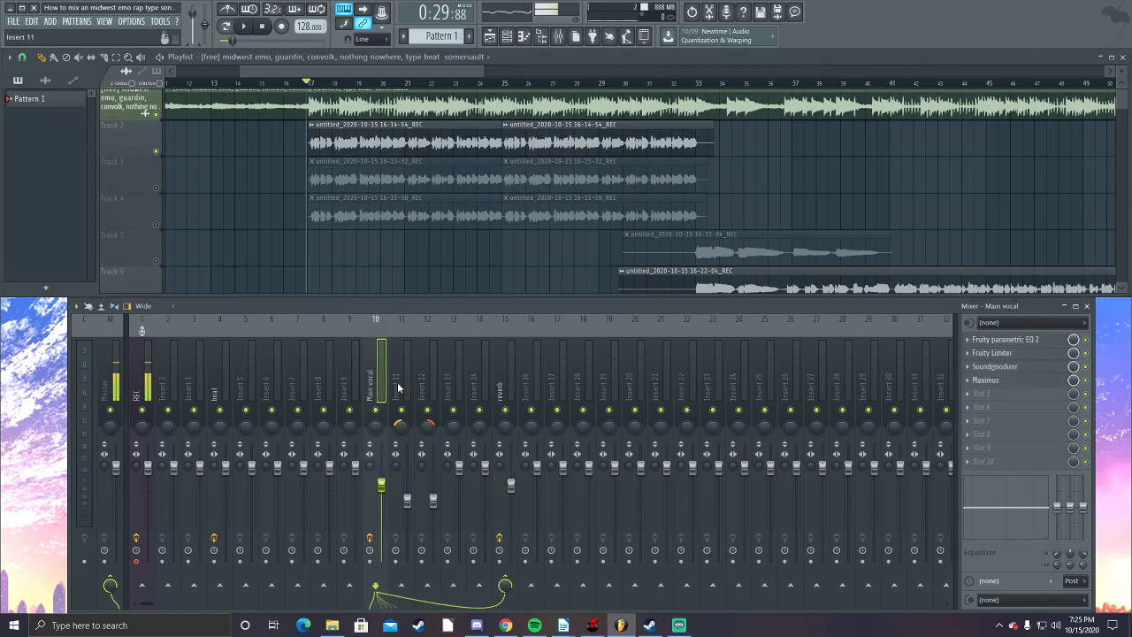
left_click(988, 400)
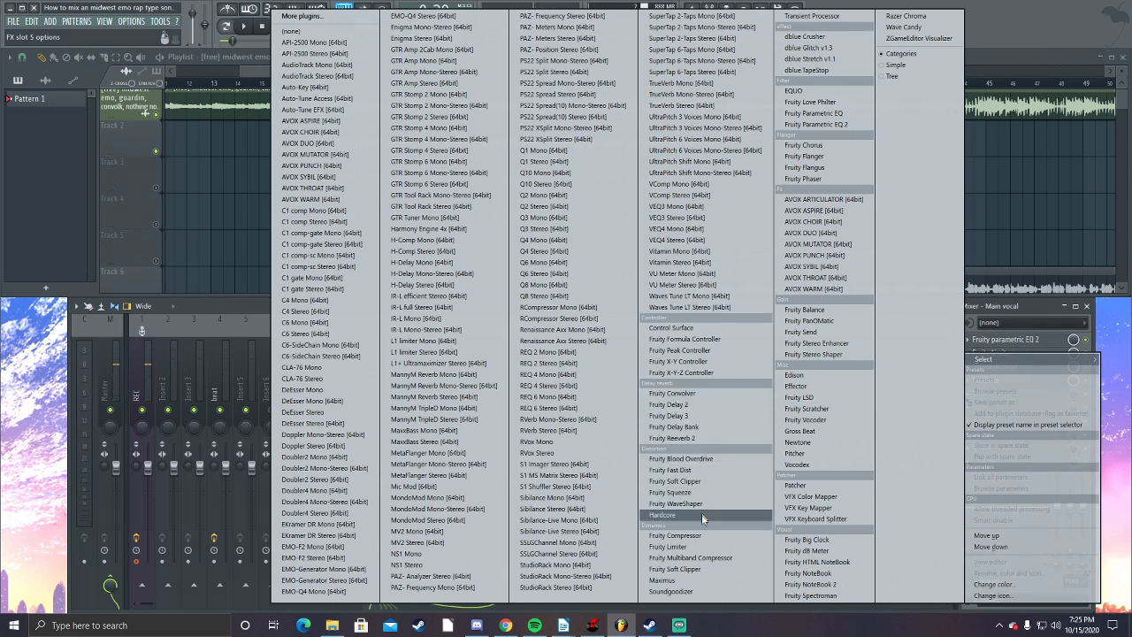
left_click(833, 145)
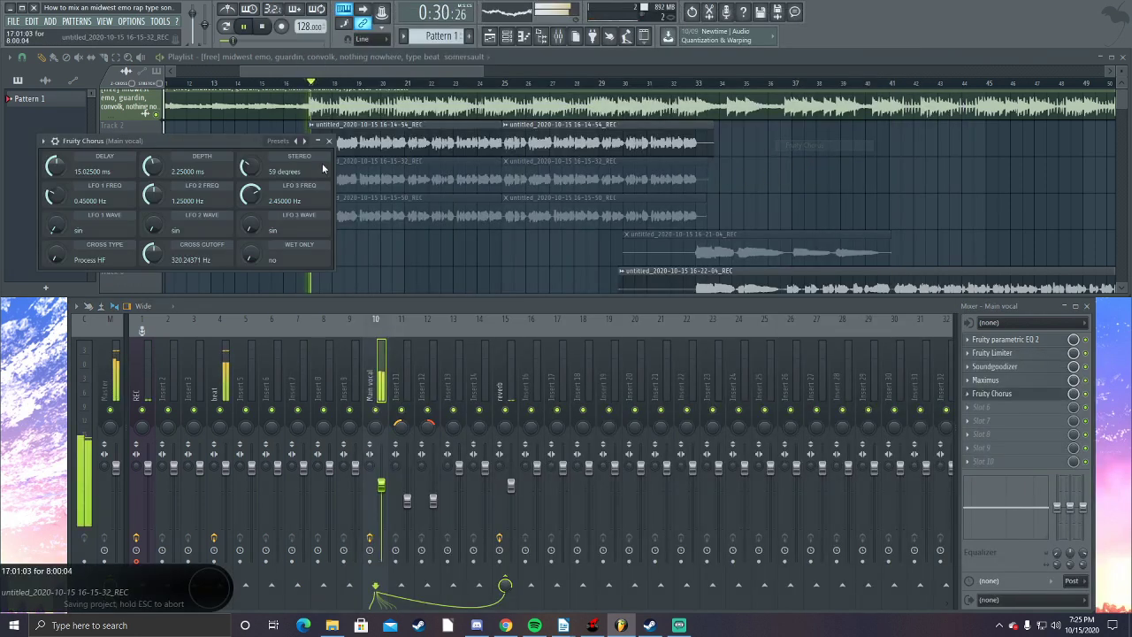
key("ctrl+s")
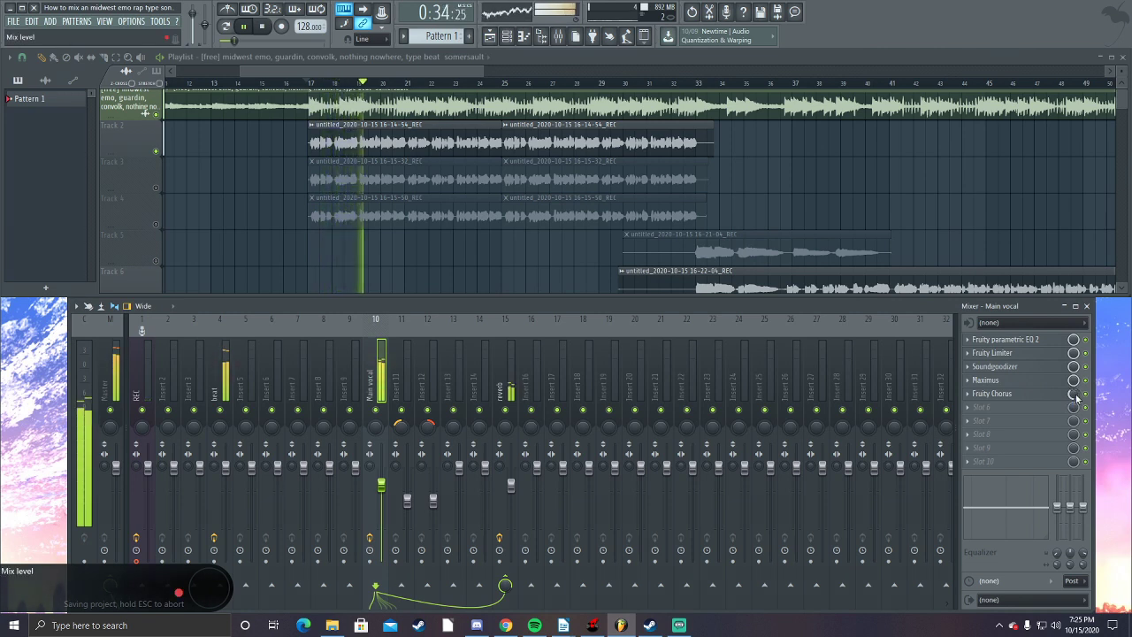
left_click_drag(1076, 399, 1077, 425)
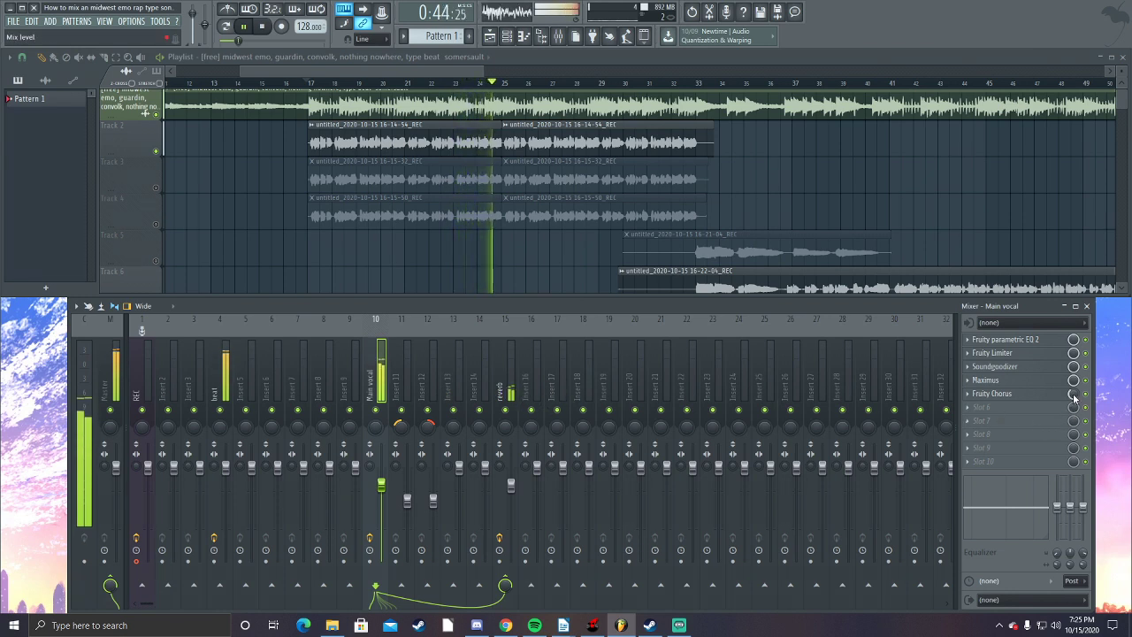
key("space")
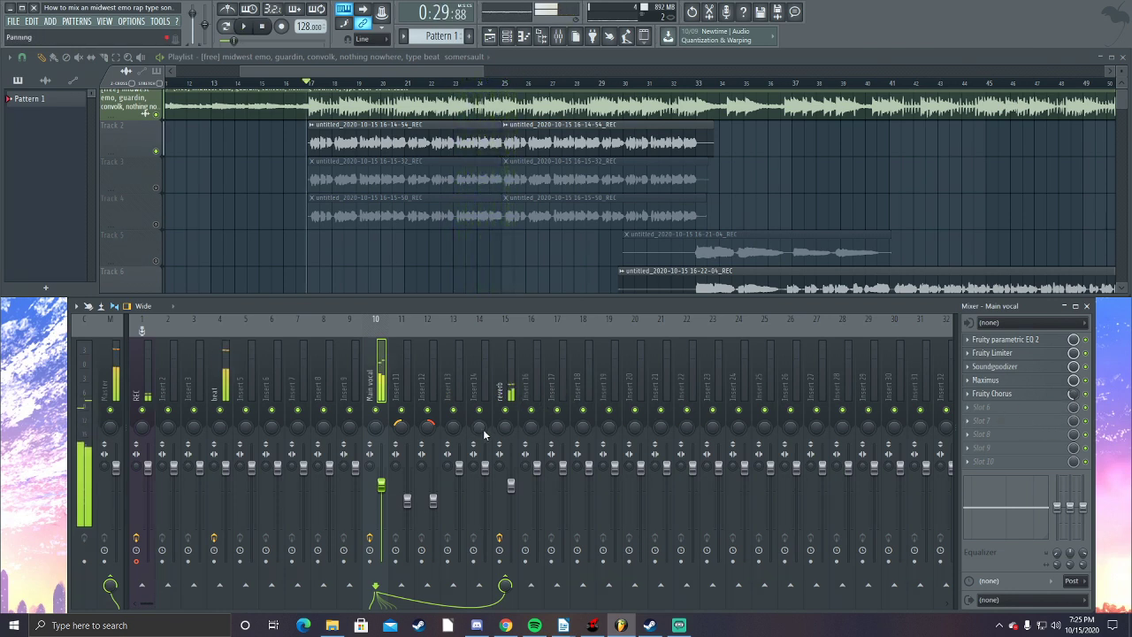
left_click(526, 394)
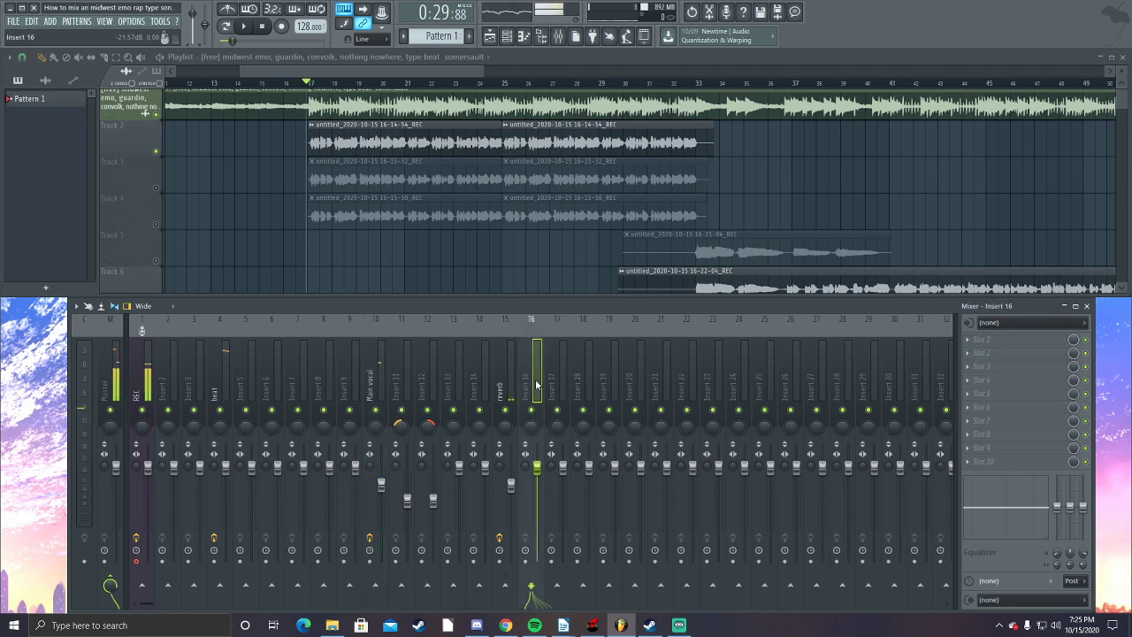
right_click(528, 391)
left_click(502, 308)
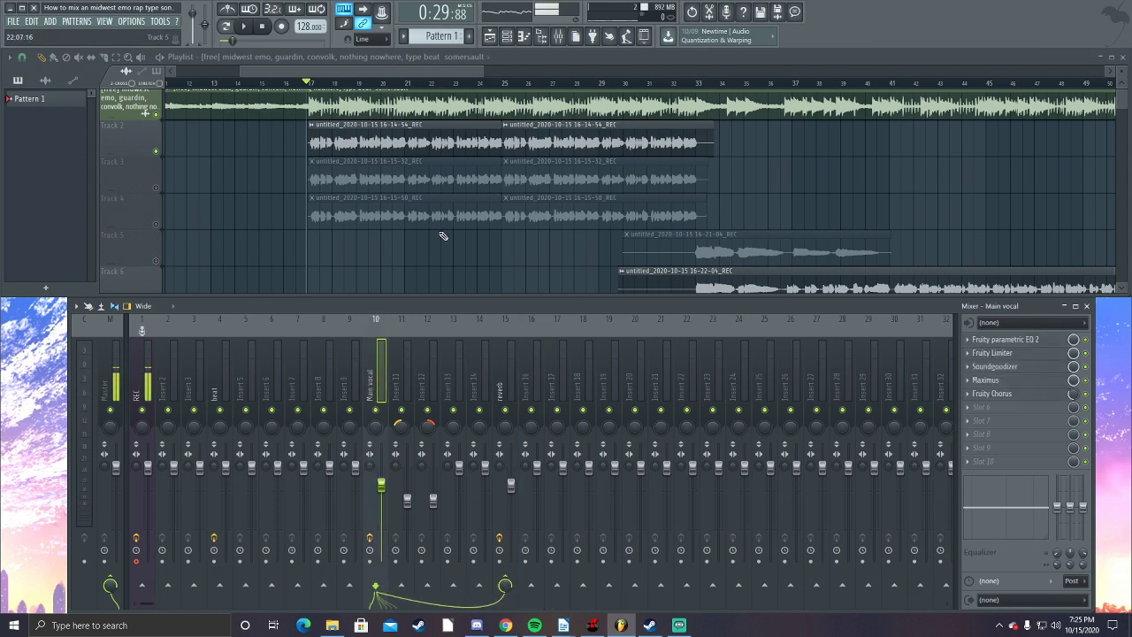
Unmute the background vocal recordings on playlist Tracks 3 and 4.
left_click(157, 189)
left_click(159, 223)
scroll(226, 246, "right", 1)
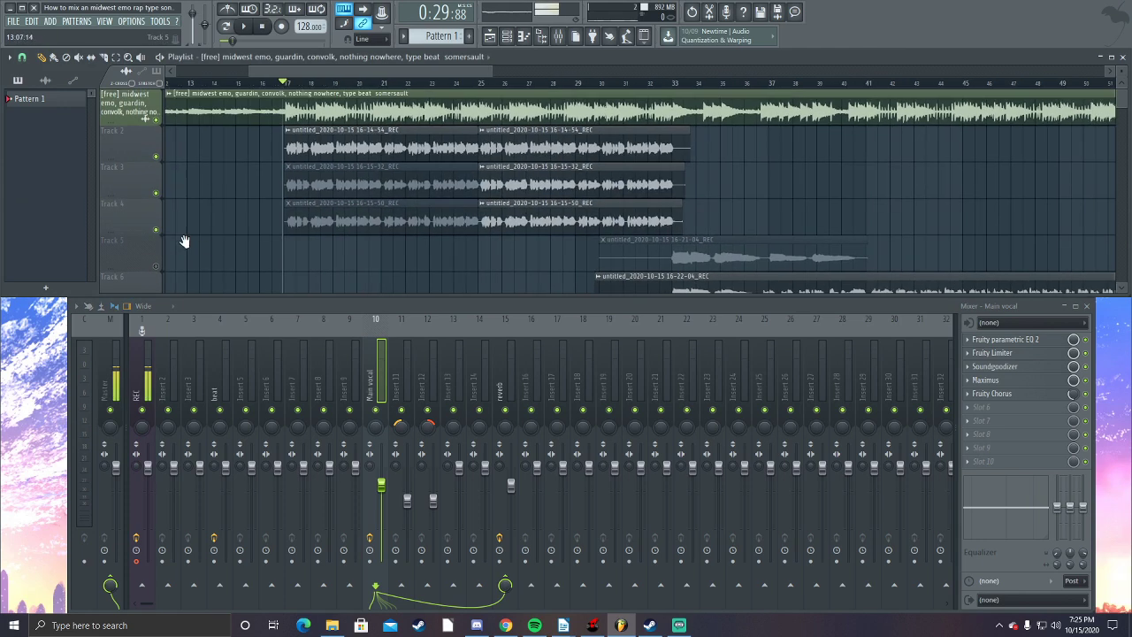
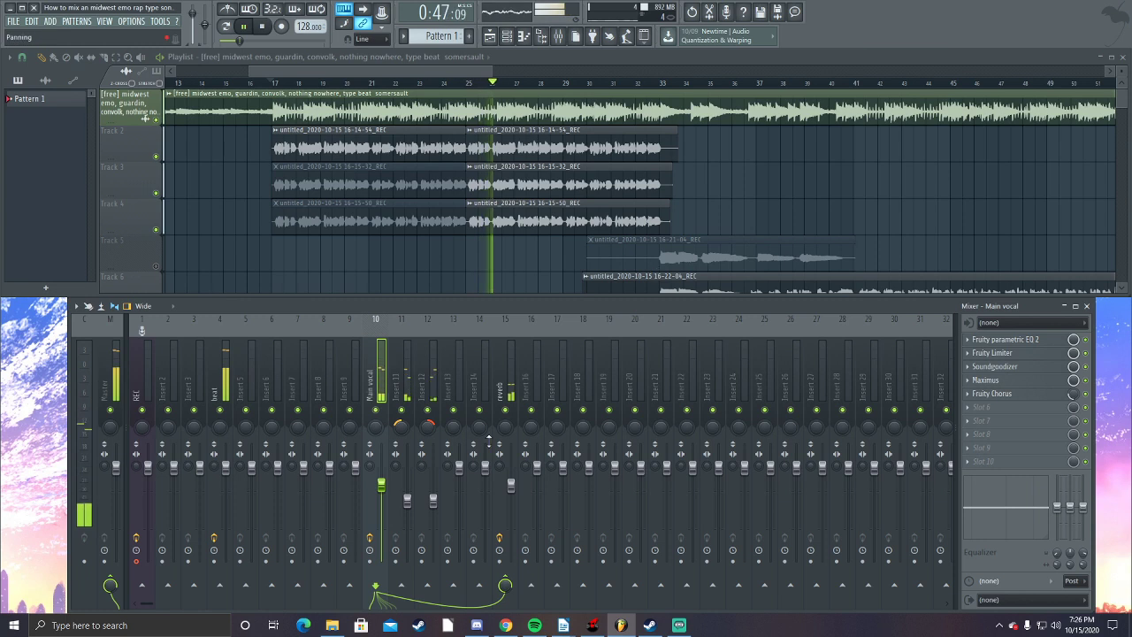
Copy the volume value of mixer Insert 11's fader during playback, then stop the song.
right_click(407, 501)
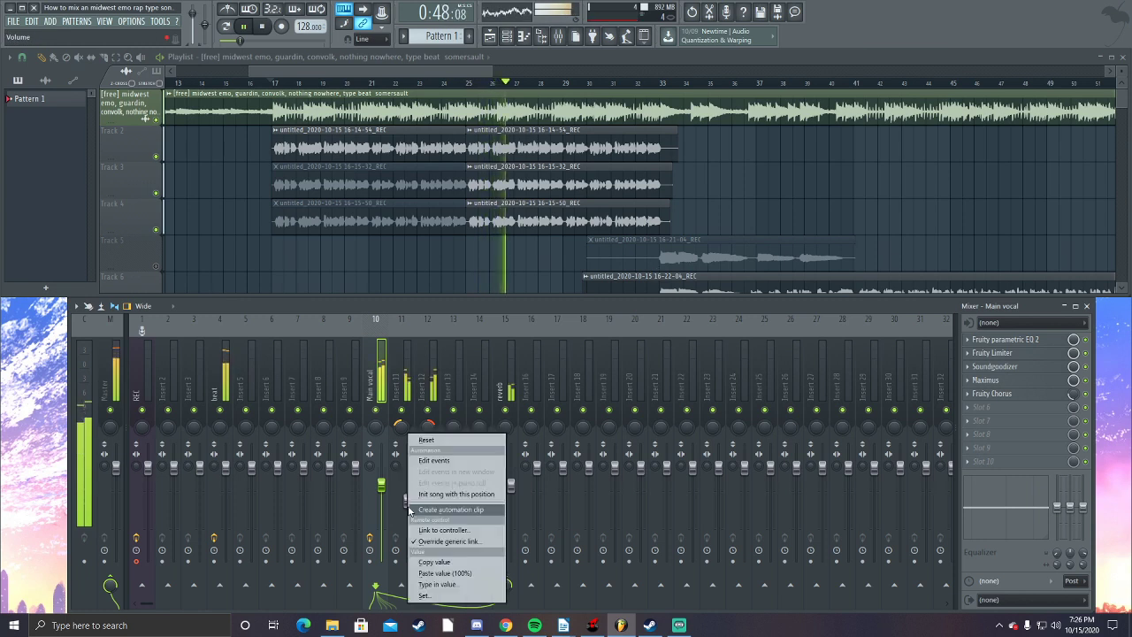
left_click(449, 562)
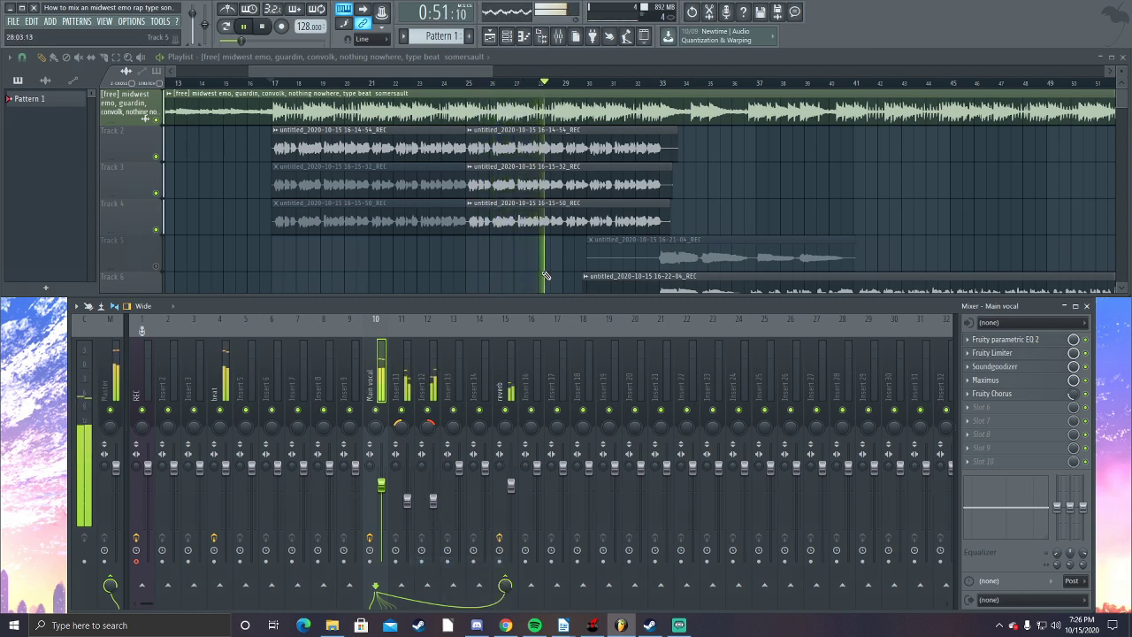
left_click(410, 390)
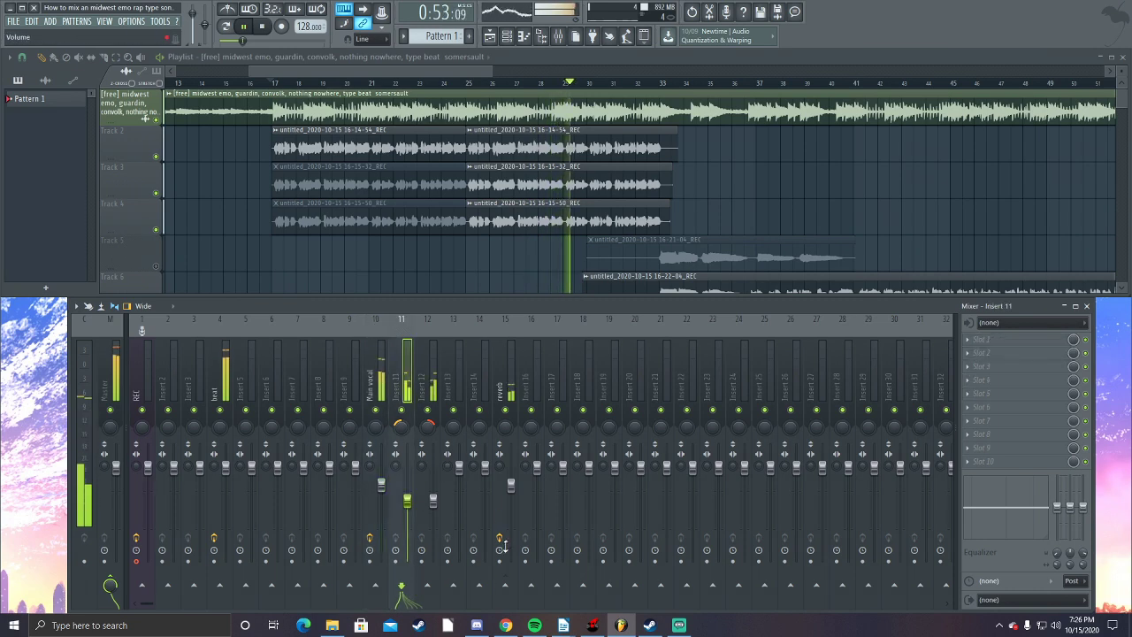
key("space")
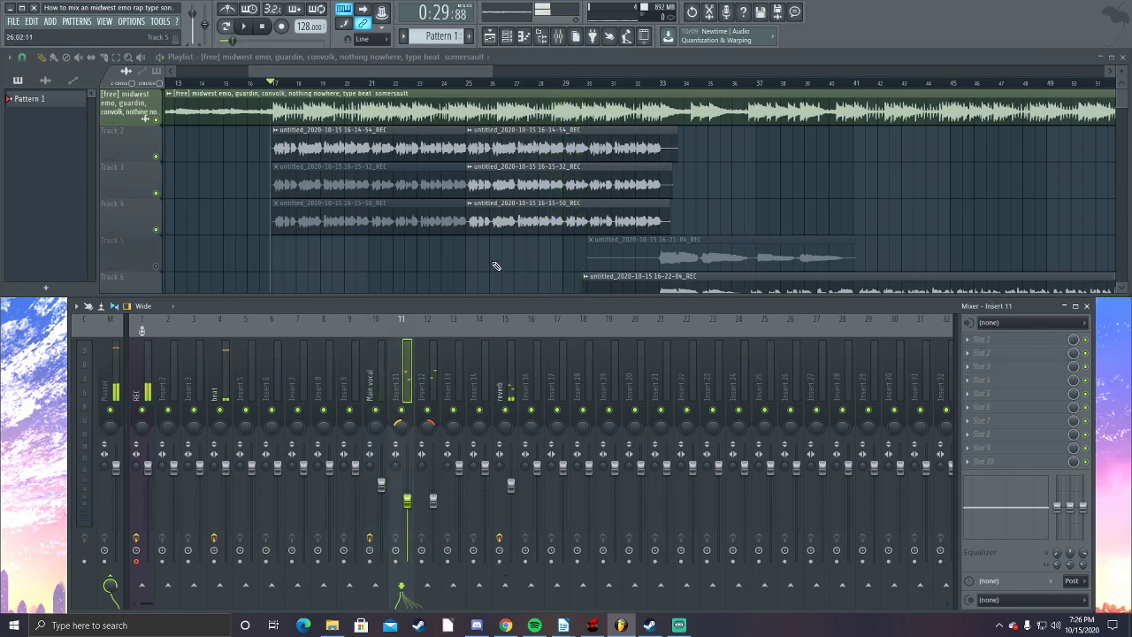
Copy the Main vocal insert's mixer track state, with its whole effect chain, onto Inserts 11 and 12.
scroll(404, 264, "up", 4)
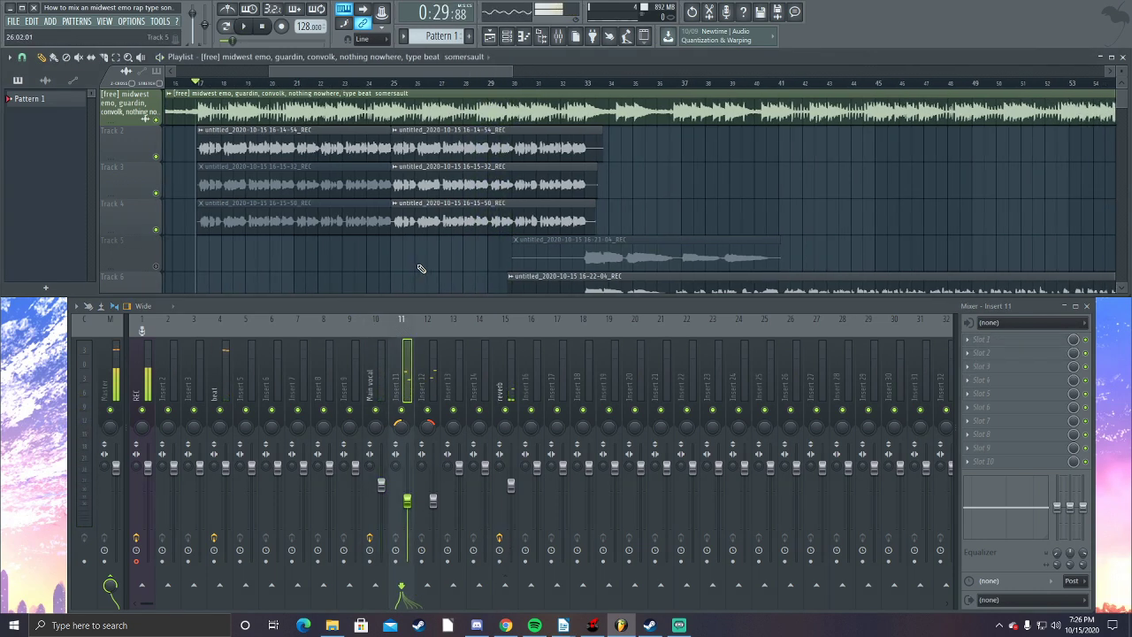
right_click(376, 389)
mouse_move(471, 368)
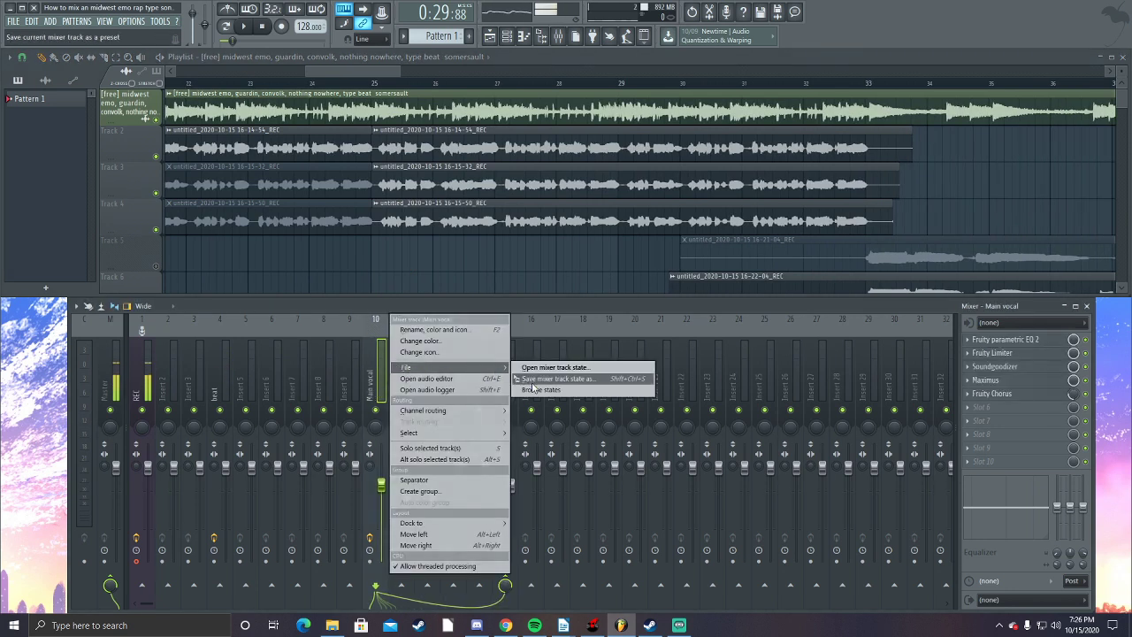
left_click_drag(531, 379, 403, 386)
right_click(409, 387)
mouse_move(478, 367)
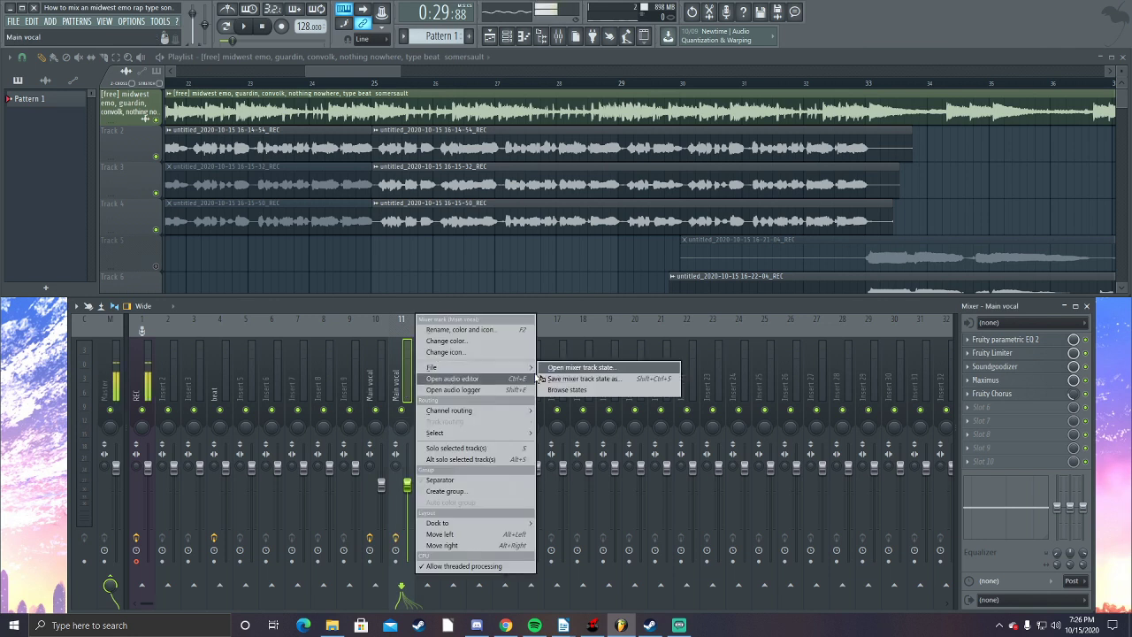
left_click_drag(569, 382, 423, 416)
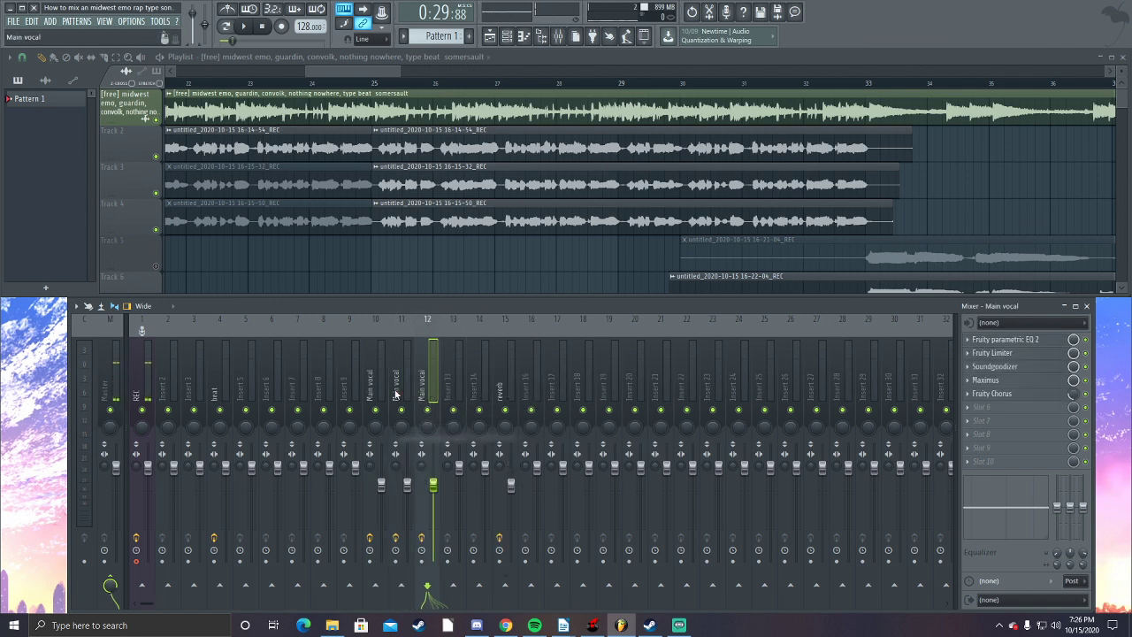
Rename Insert 11 as "BG v1" and Insert 12 as "BG v 2".
double_click(396, 395)
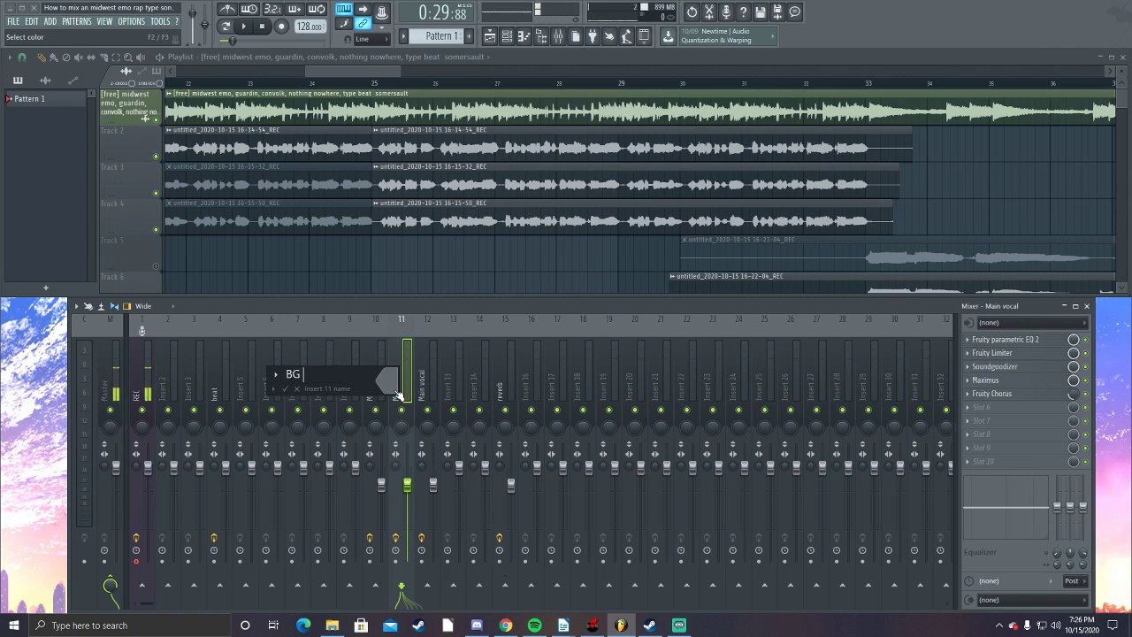
key("Return")
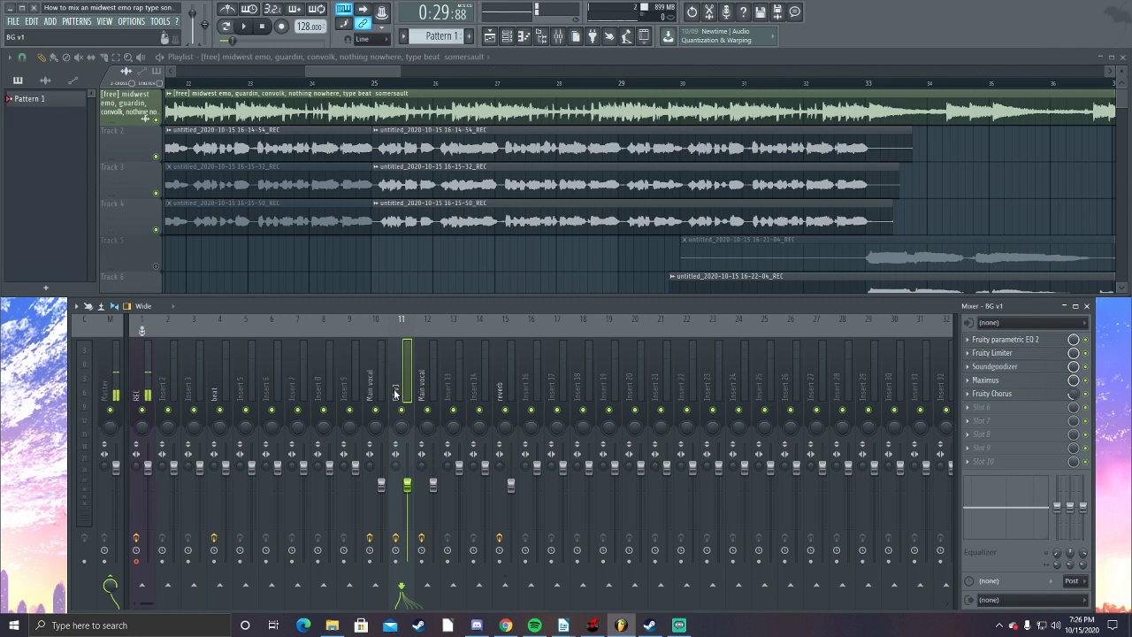
double_click(428, 383)
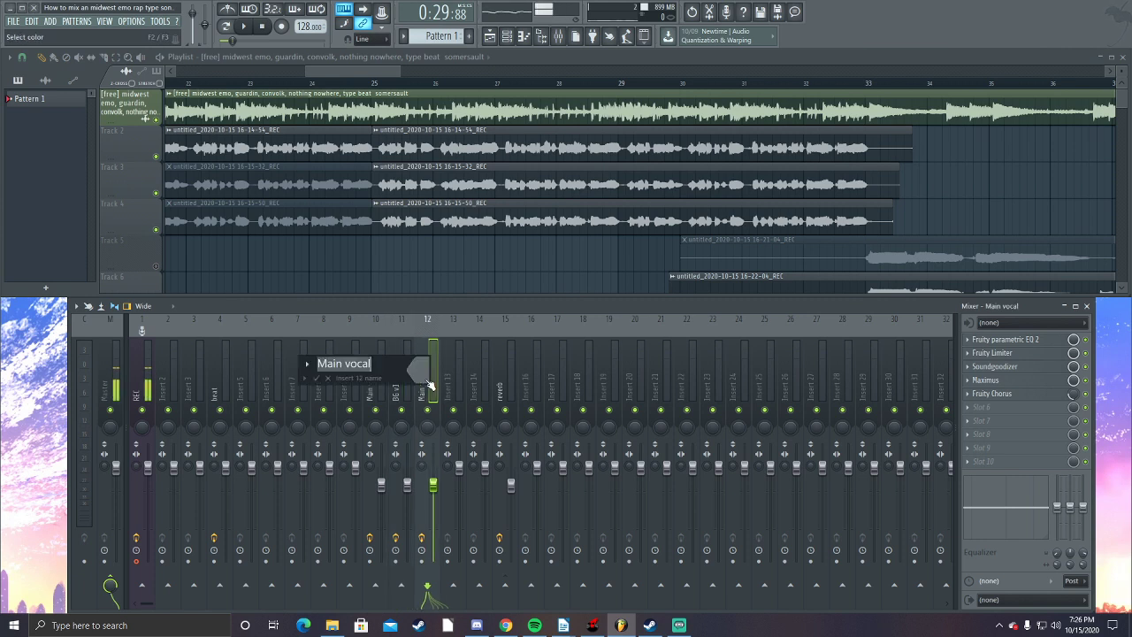
type("BG v 2")
key("Return")
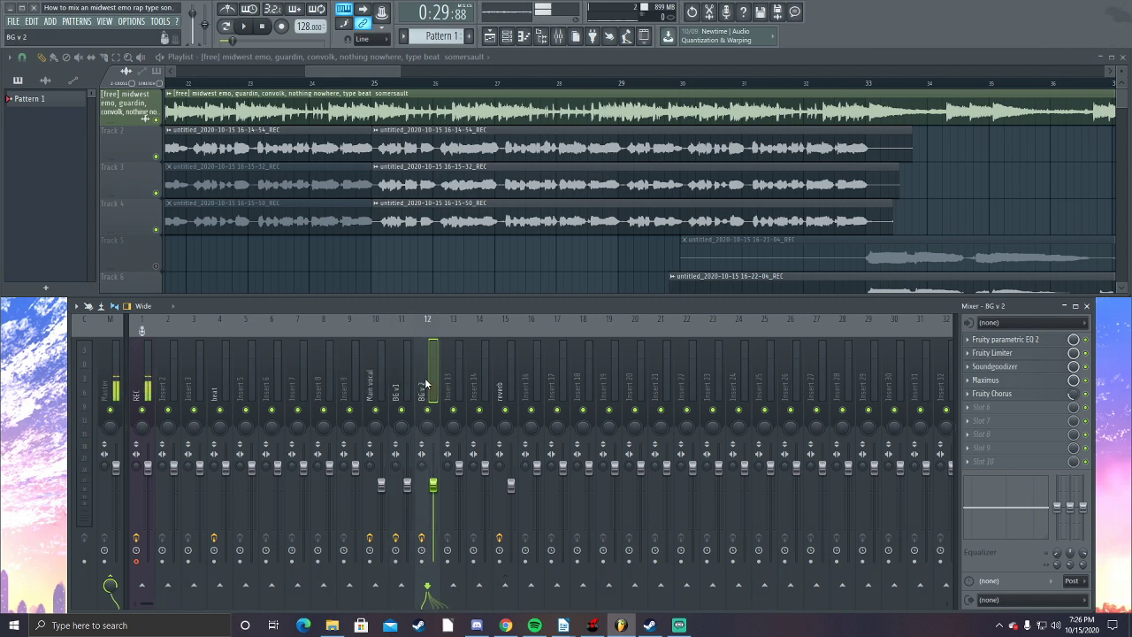
Pan BG v1 left and BG v 2 about 51% right, and paste the copied volume value onto both inserts' faders.
left_click(406, 429)
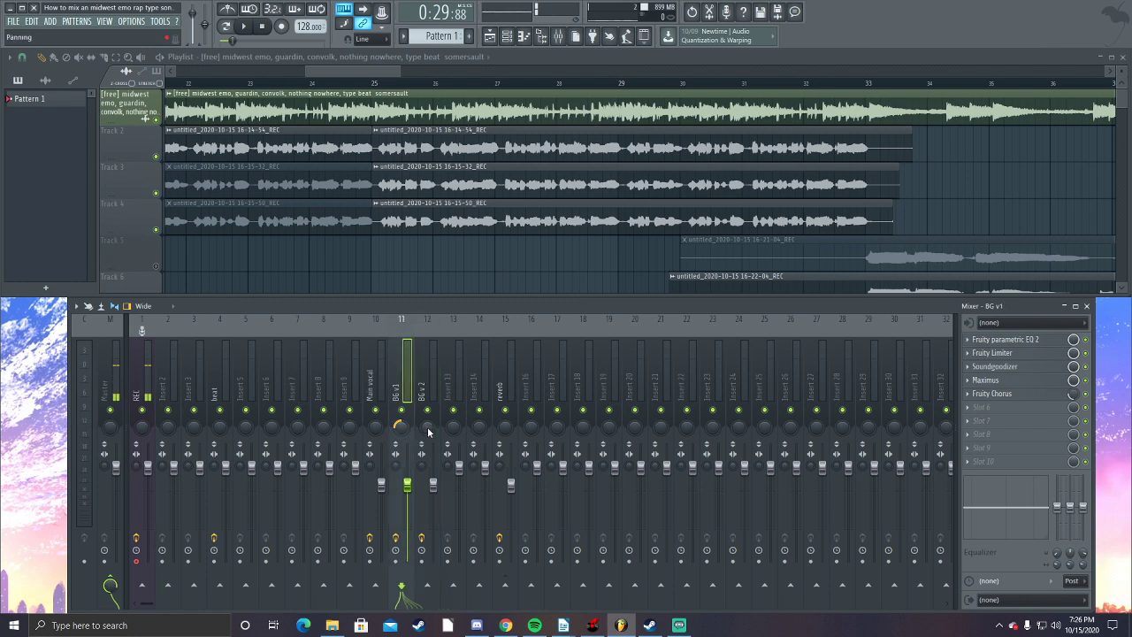
left_click_drag(429, 430, 428, 402)
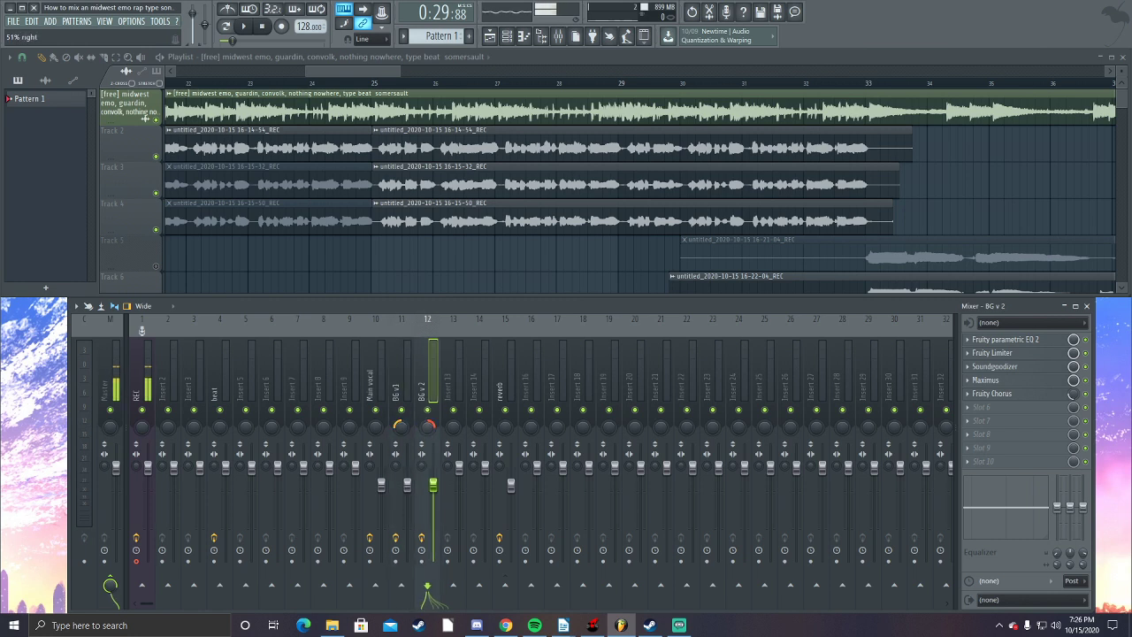
right_click(410, 495)
left_click(438, 575)
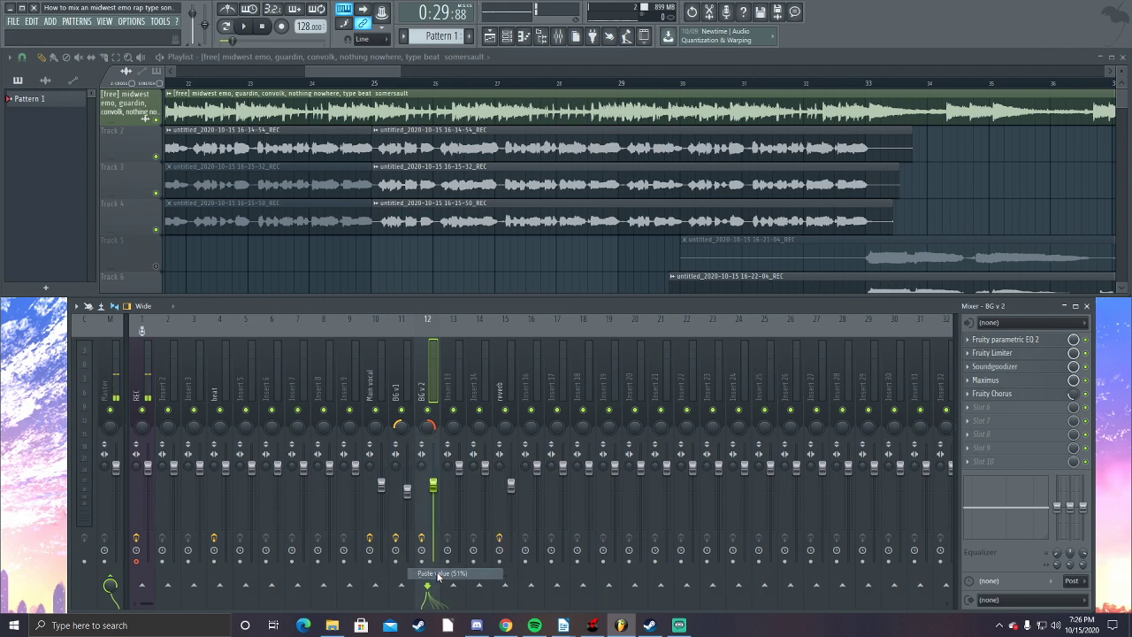
right_click(434, 487)
left_click(479, 574)
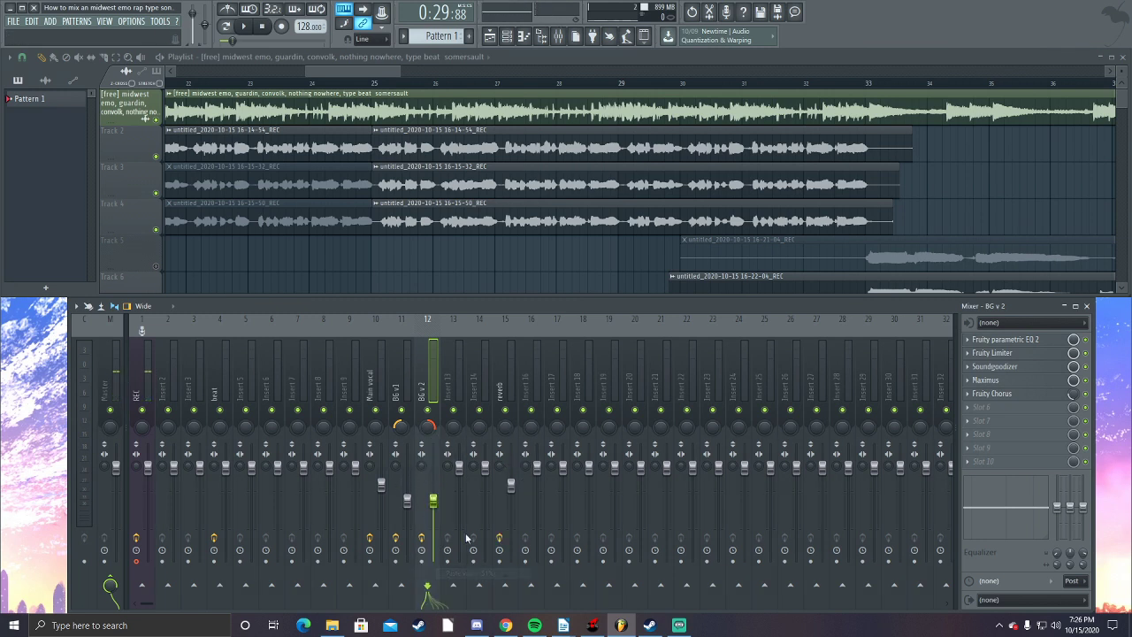
Play from just before bar 25 and fine-tune the panning, BG v1 to the left and BG v 2 to about 41% right.
left_click(358, 88)
key("space")
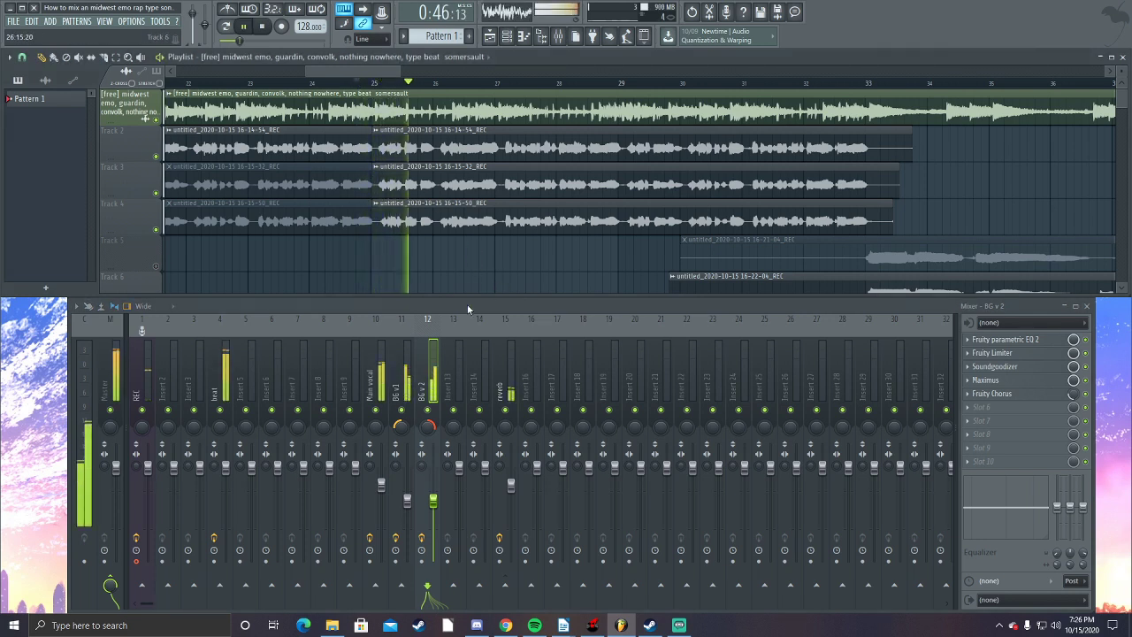
left_click(400, 425)
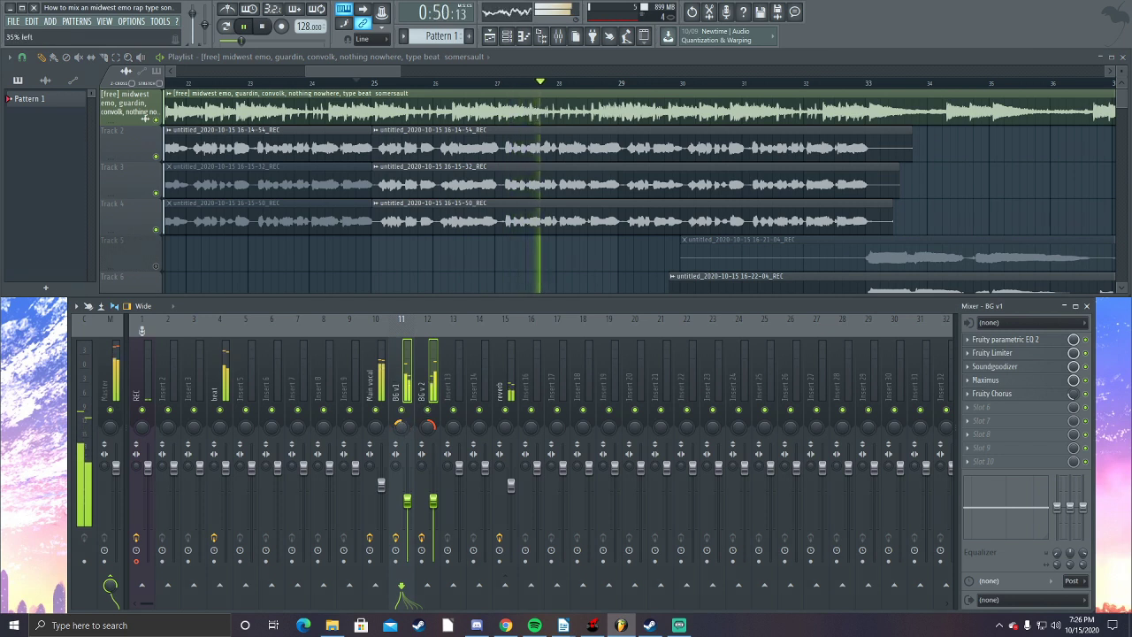
left_click(428, 426)
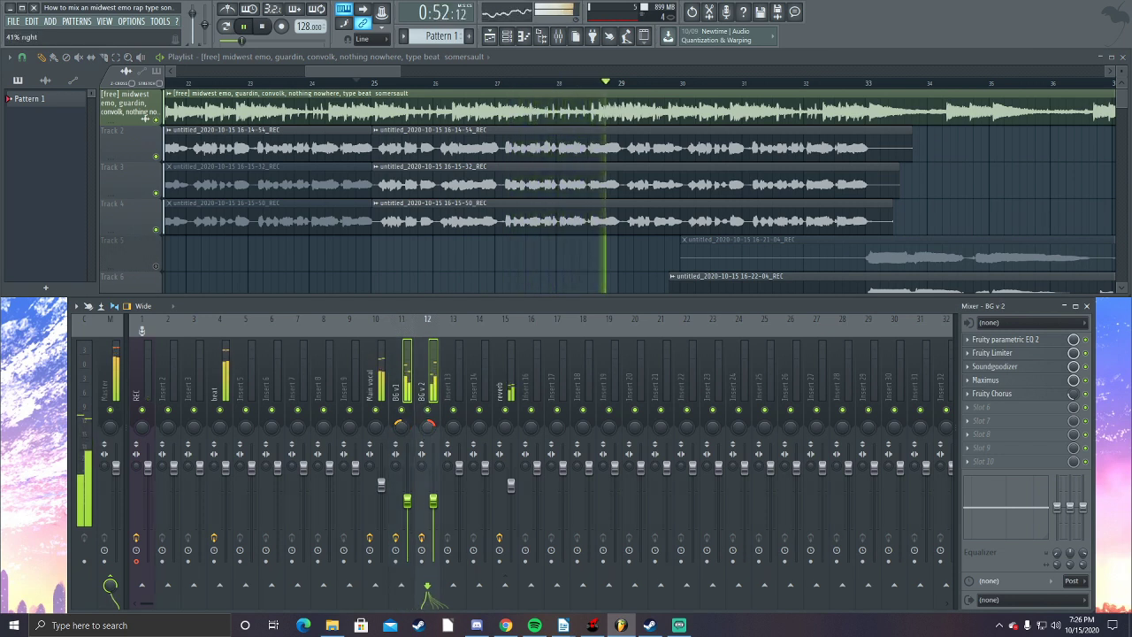
left_click(401, 430)
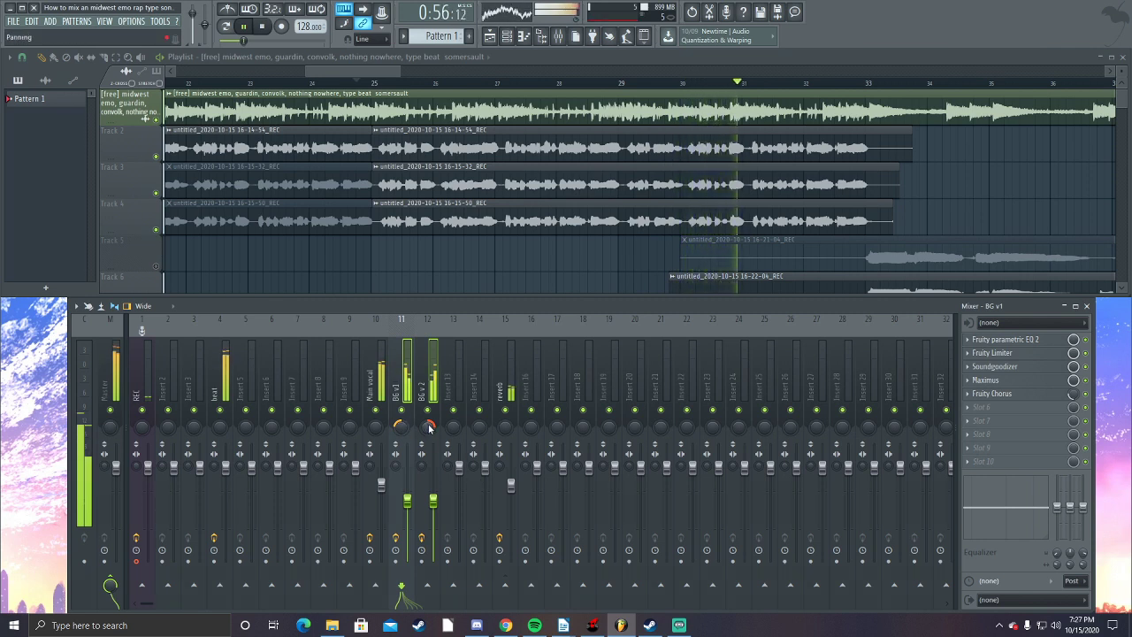
Stop playback, send BG v1 and BG v 2 to the reverb insert, and play the vocals again.
key("space")
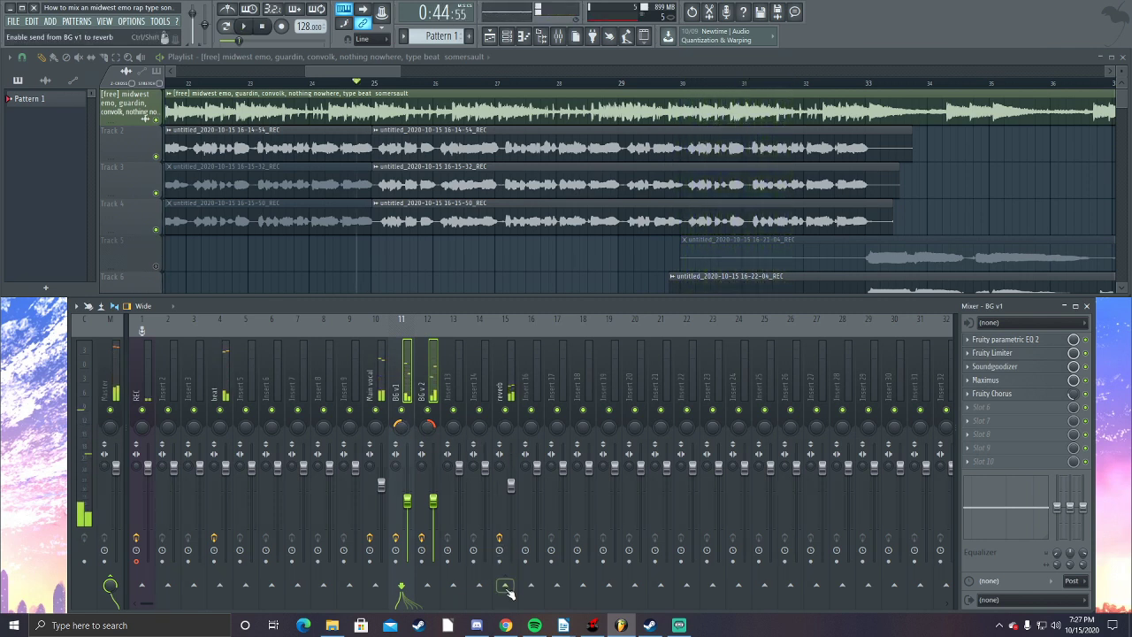
left_click(425, 390)
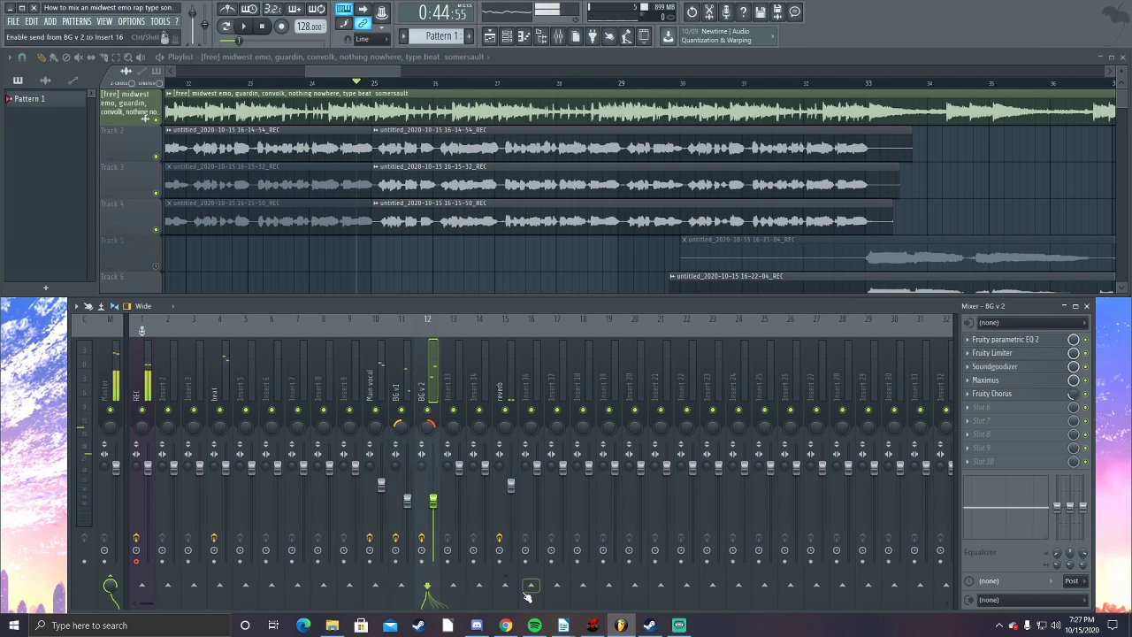
key("space")
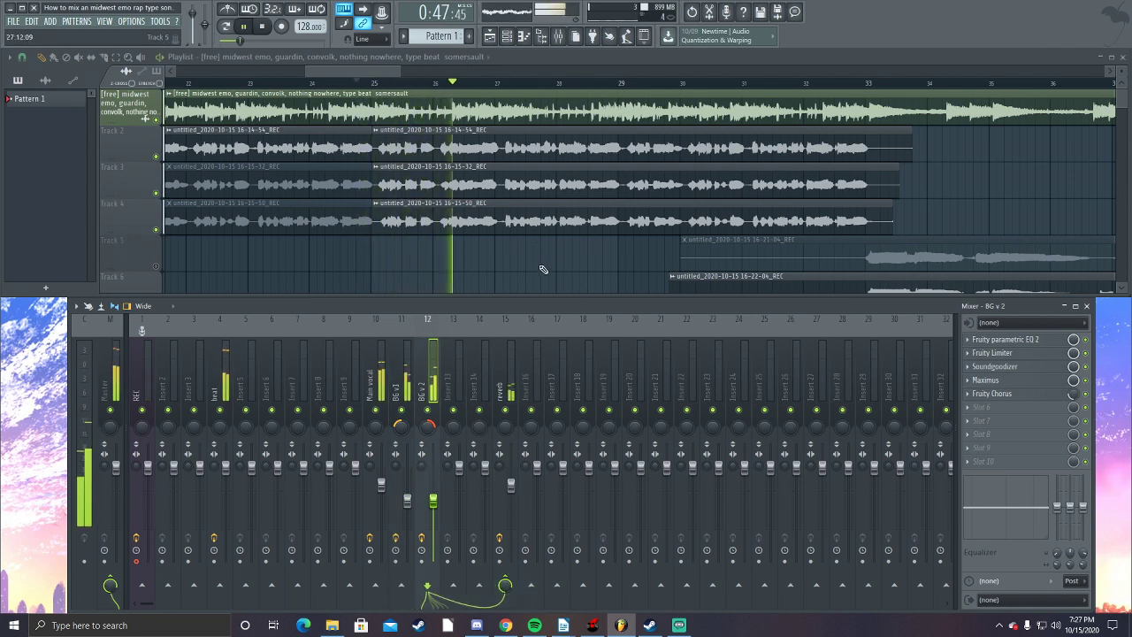
Lower the BG v1 and BG v 2 faders together to slightly below -10 dB while replaying the vocals from bar 25.
scroll(541, 268, "down", 3)
scroll(545, 271, "down", 4)
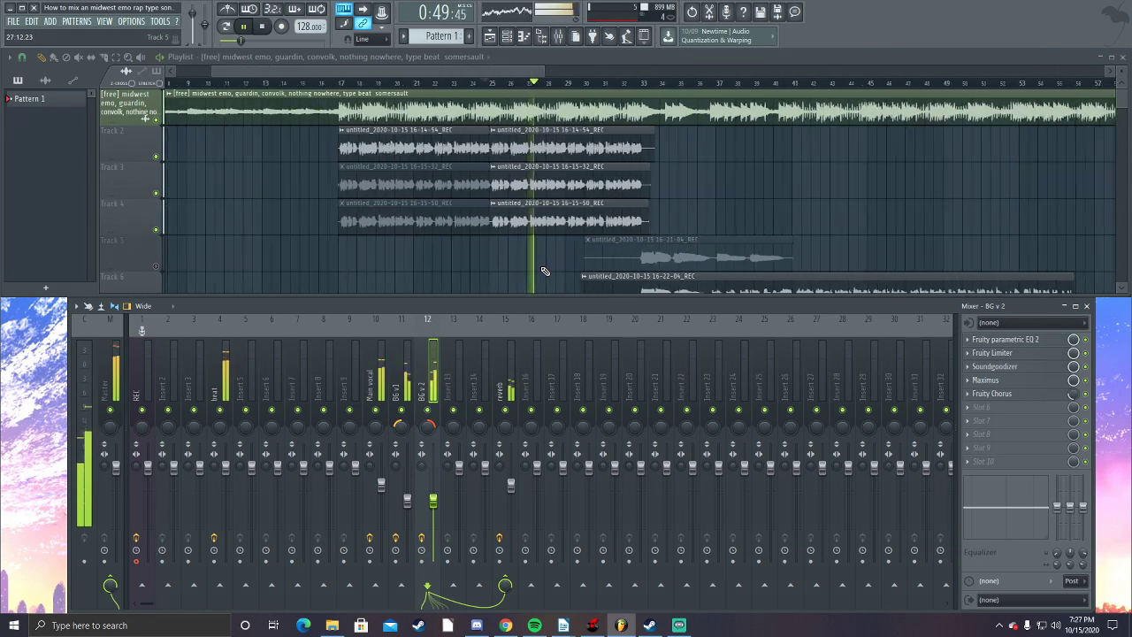
left_click_drag(505, 256, 449, 251)
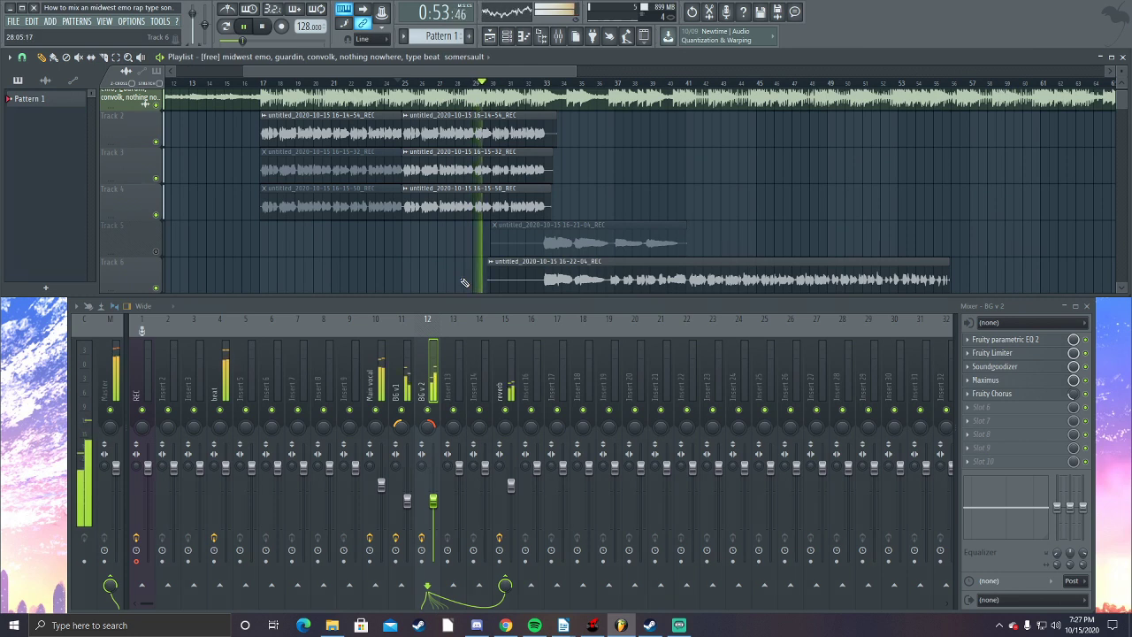
left_click(409, 382)
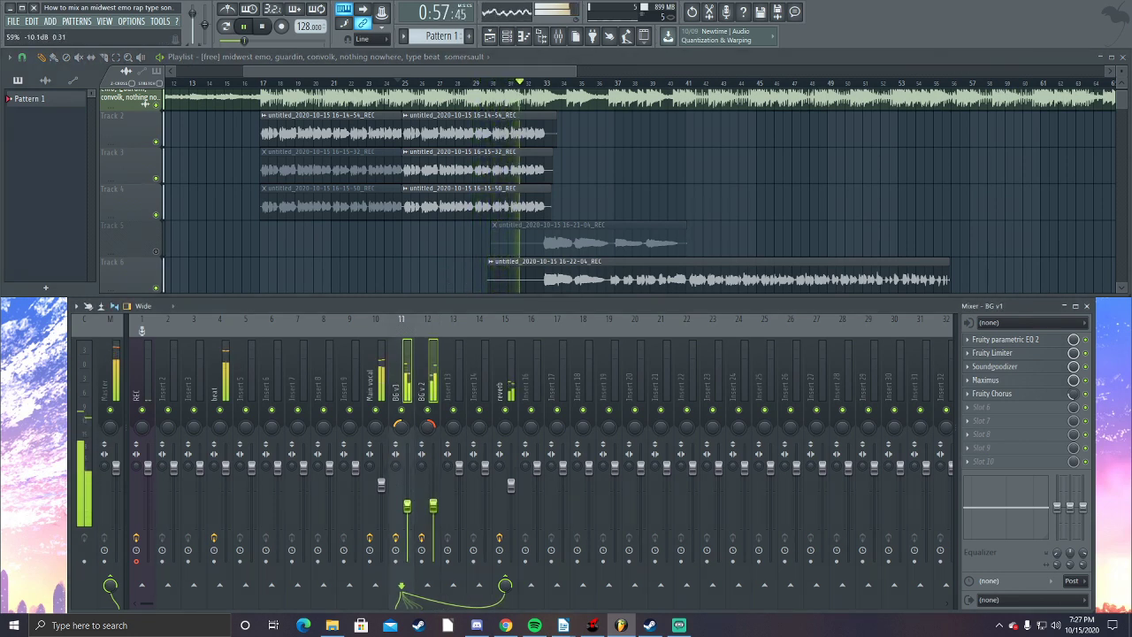
left_click(404, 87)
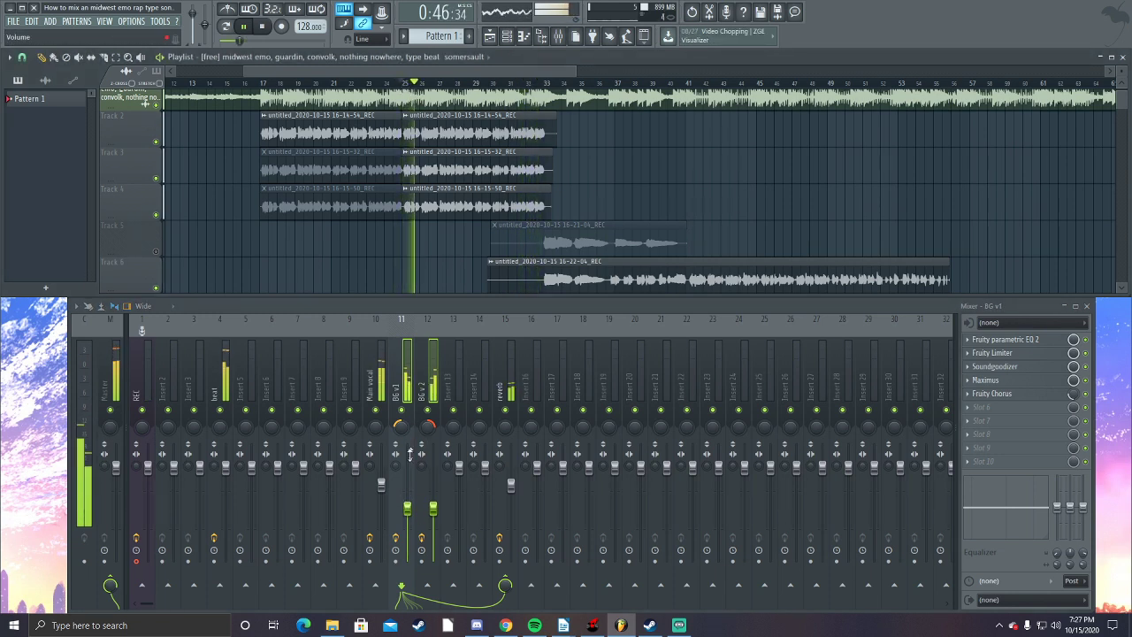
scroll(452, 264, "down", 2)
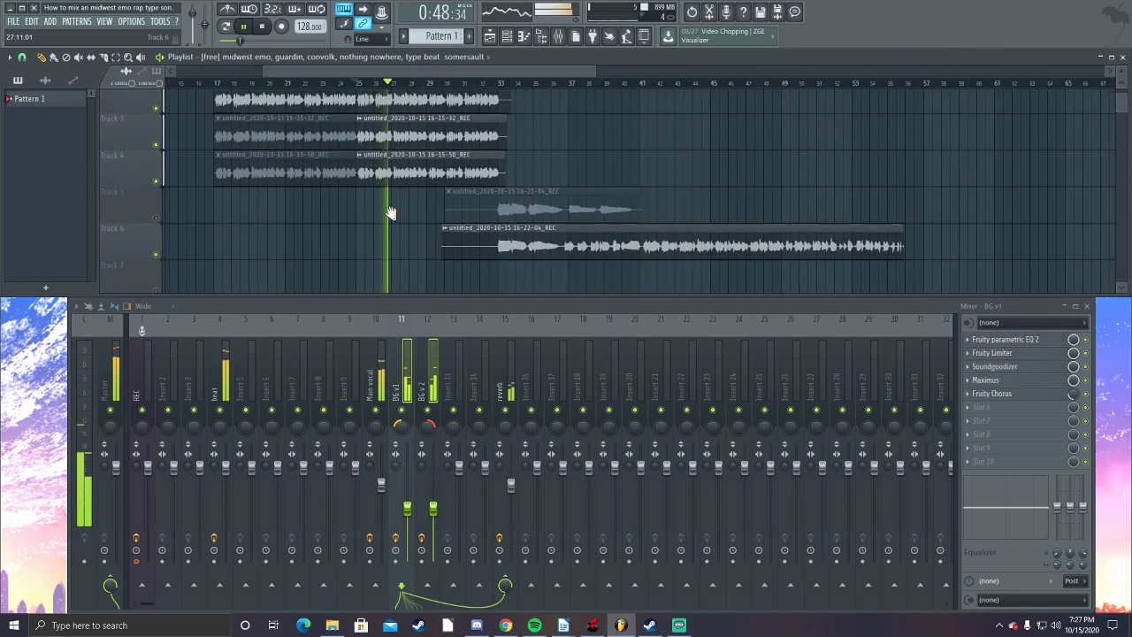
left_click_drag(495, 259, 522, 292)
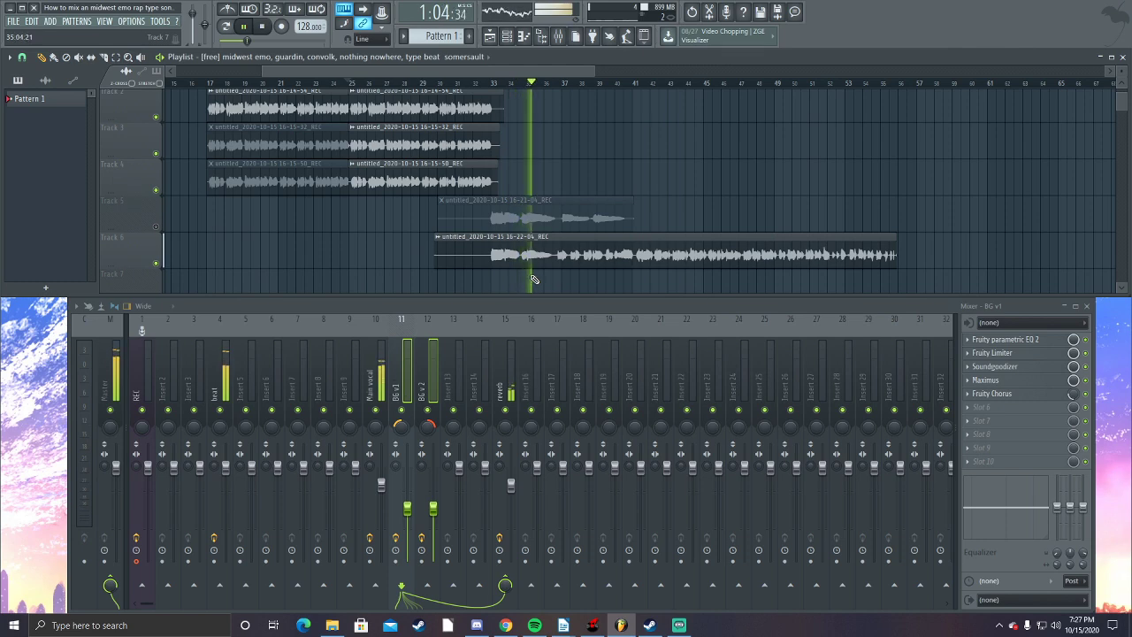
scroll(619, 290, "down", 1)
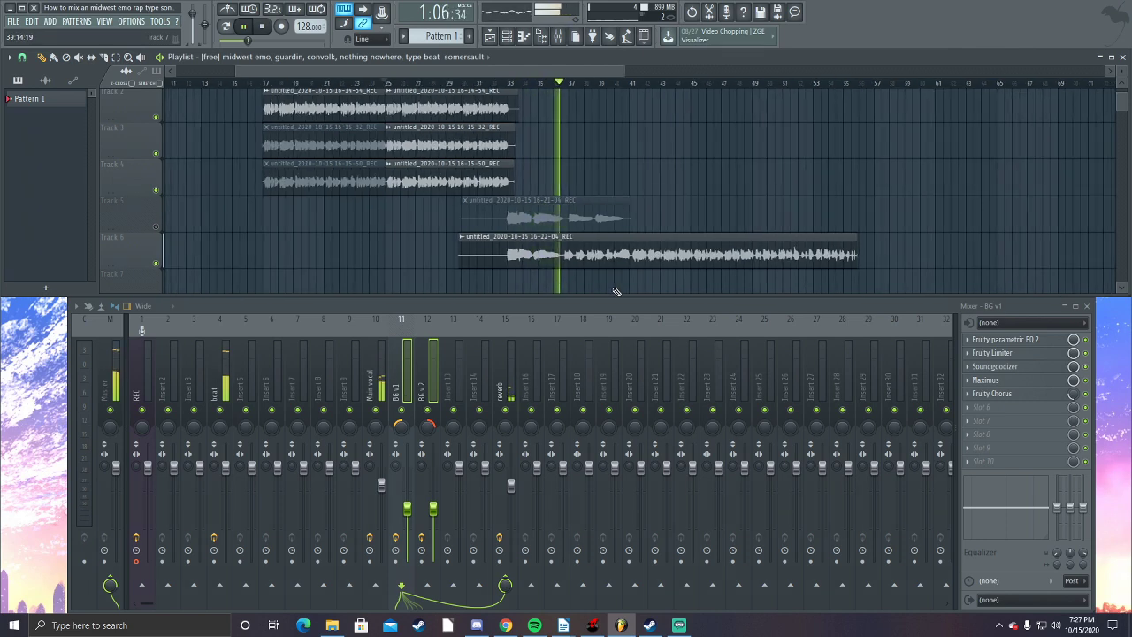
left_click_drag(626, 291, 498, 259)
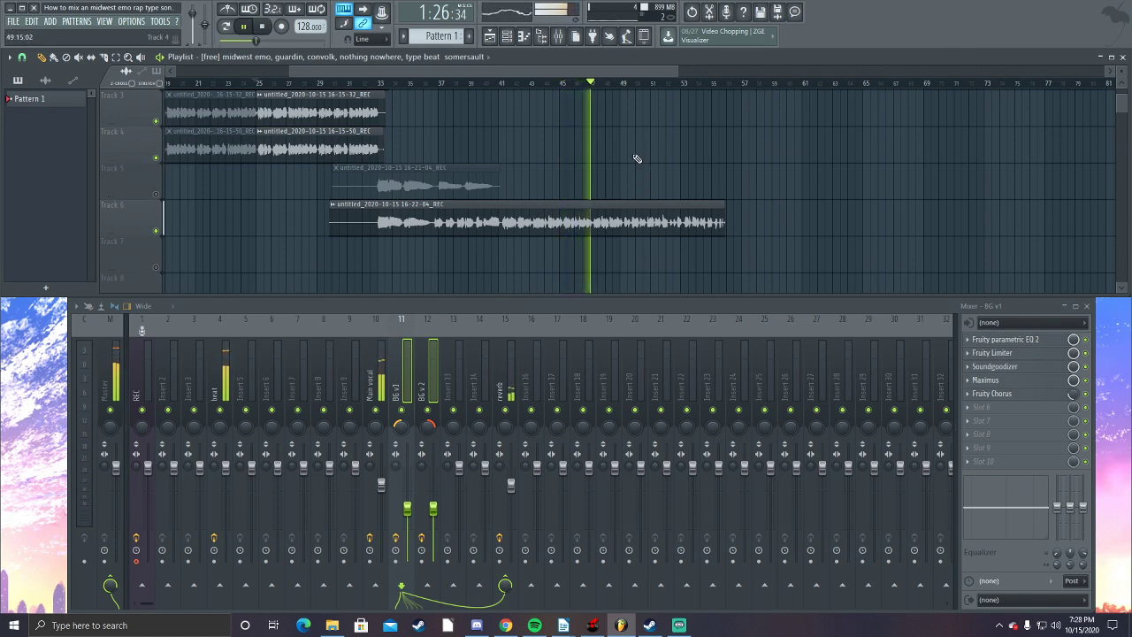
Stop playback and look over the main vocal take on Track 6 past bar 33.
left_click_drag(637, 160, 607, 158)
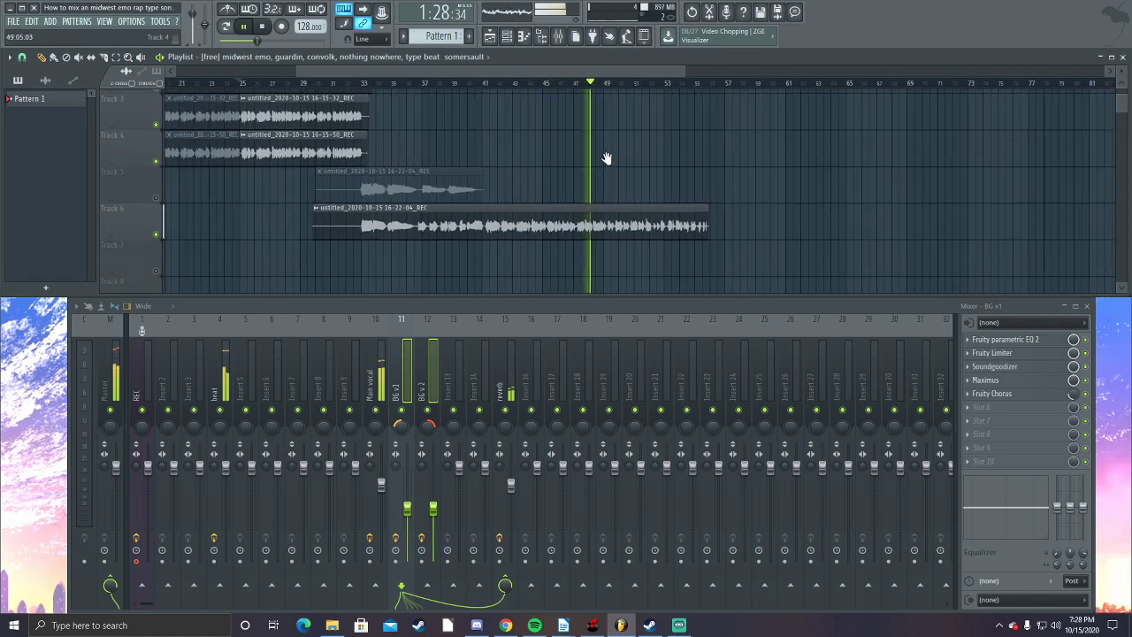
key("space")
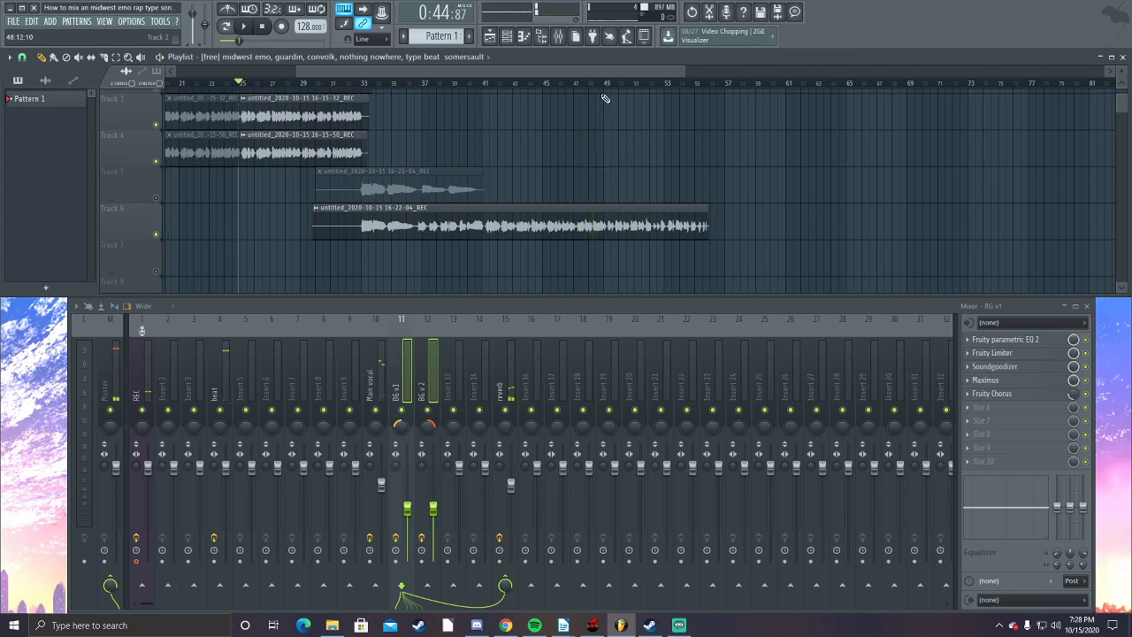
left_click_drag(617, 140, 585, 97)
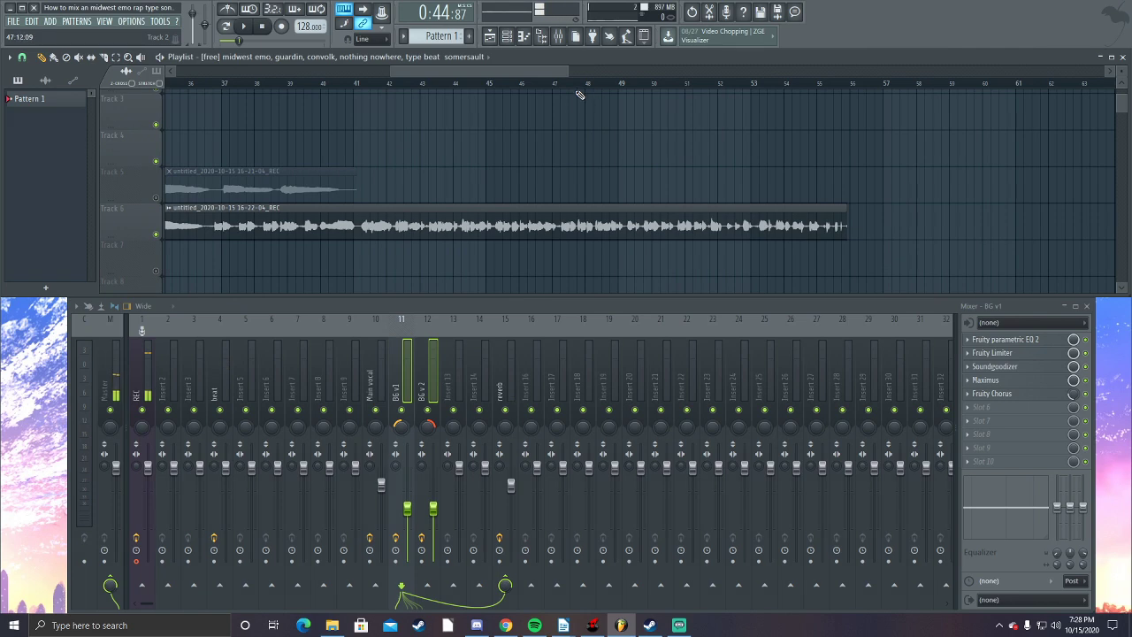
scroll(619, 160, "down", 2)
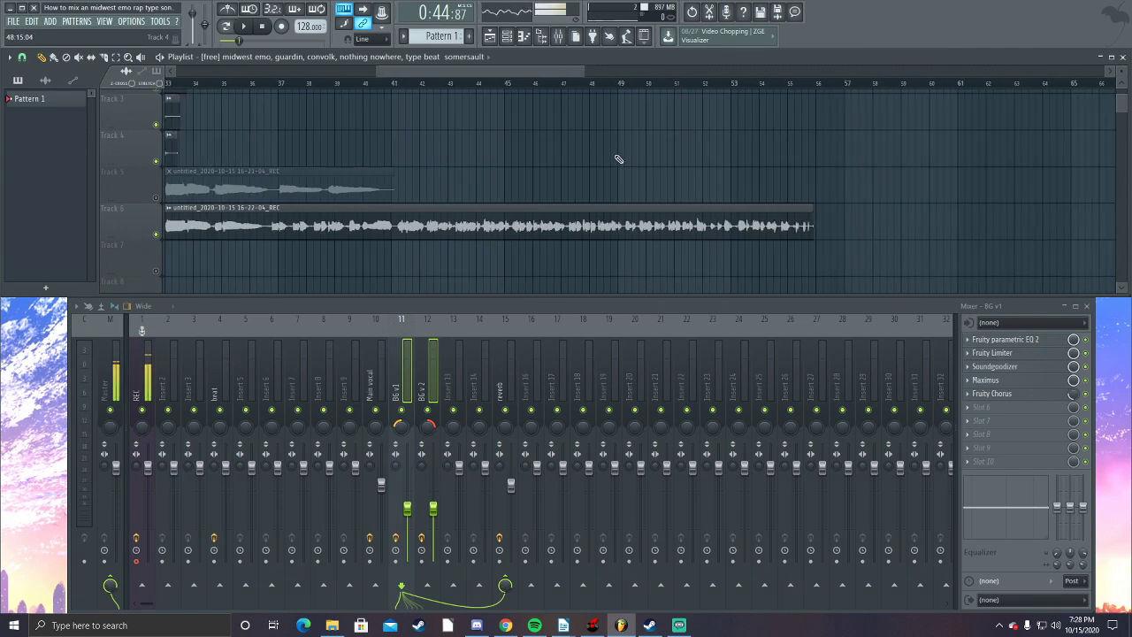
scroll(613, 157, "down", 2)
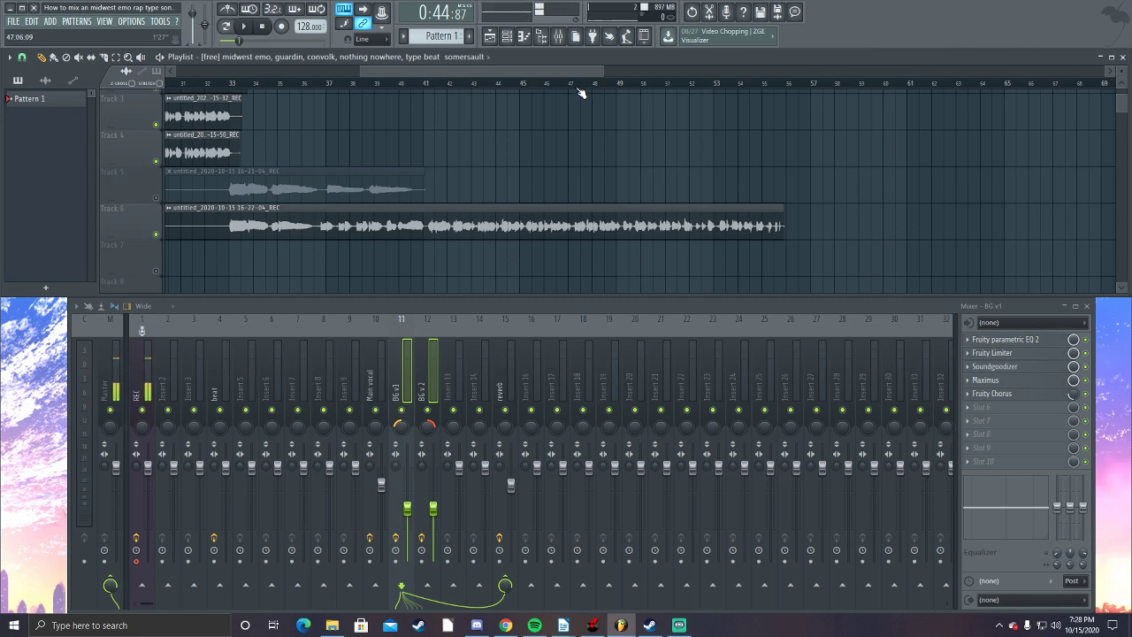
left_click_drag(610, 134, 697, 185)
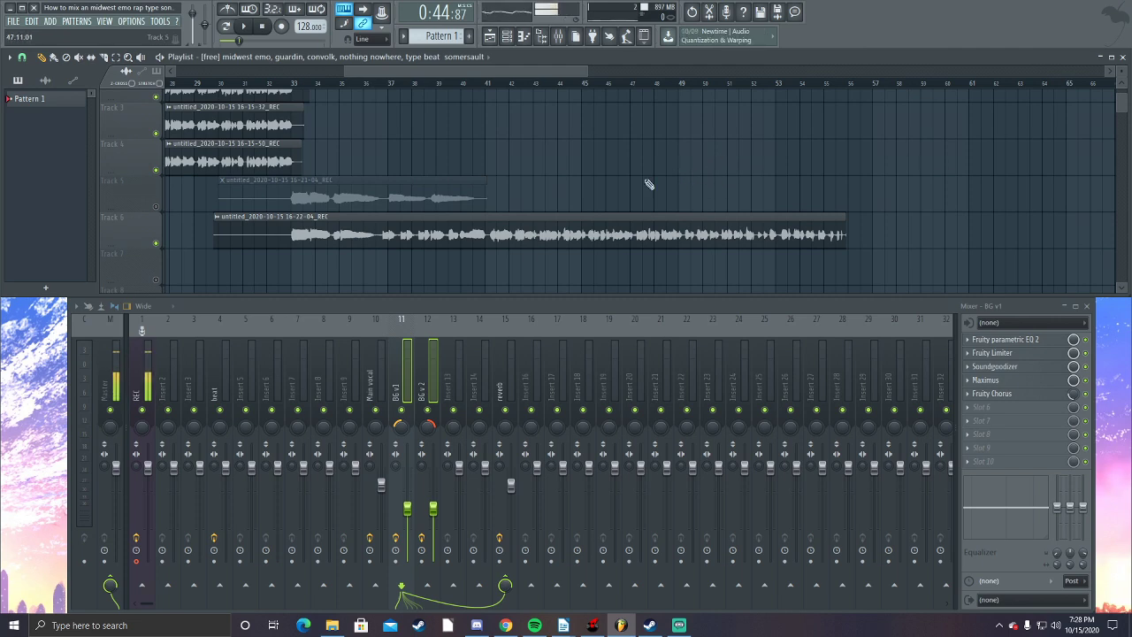
left_click_drag(649, 184, 624, 155)
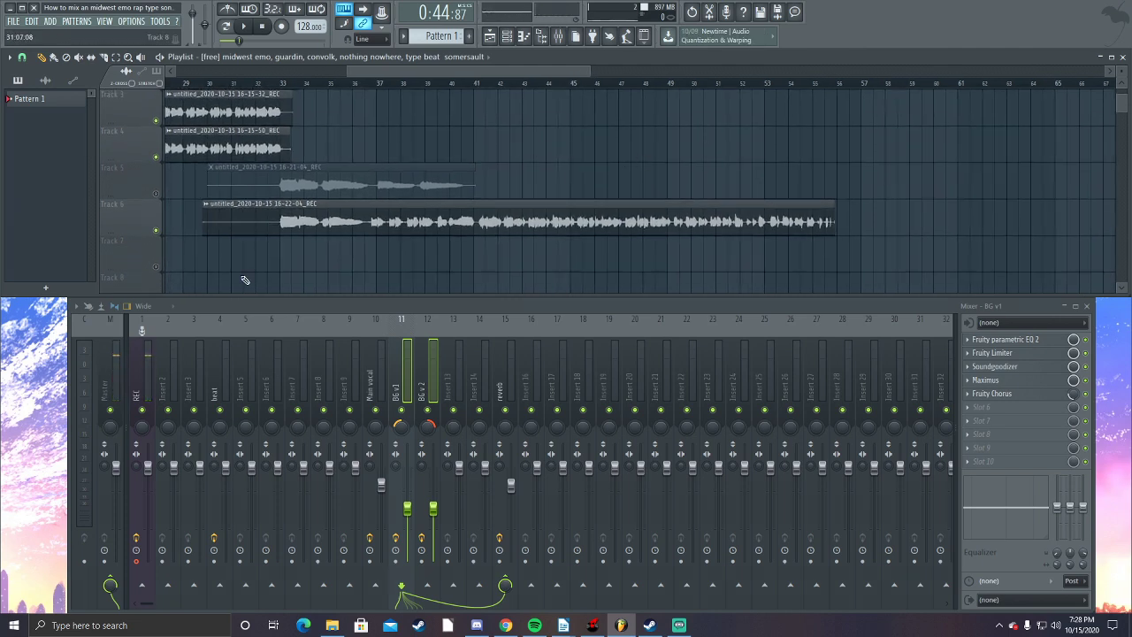
Load dblue TapeStop into slot 6 of the Main vocal insert and place its window over the mixer.
left_click(115, 377)
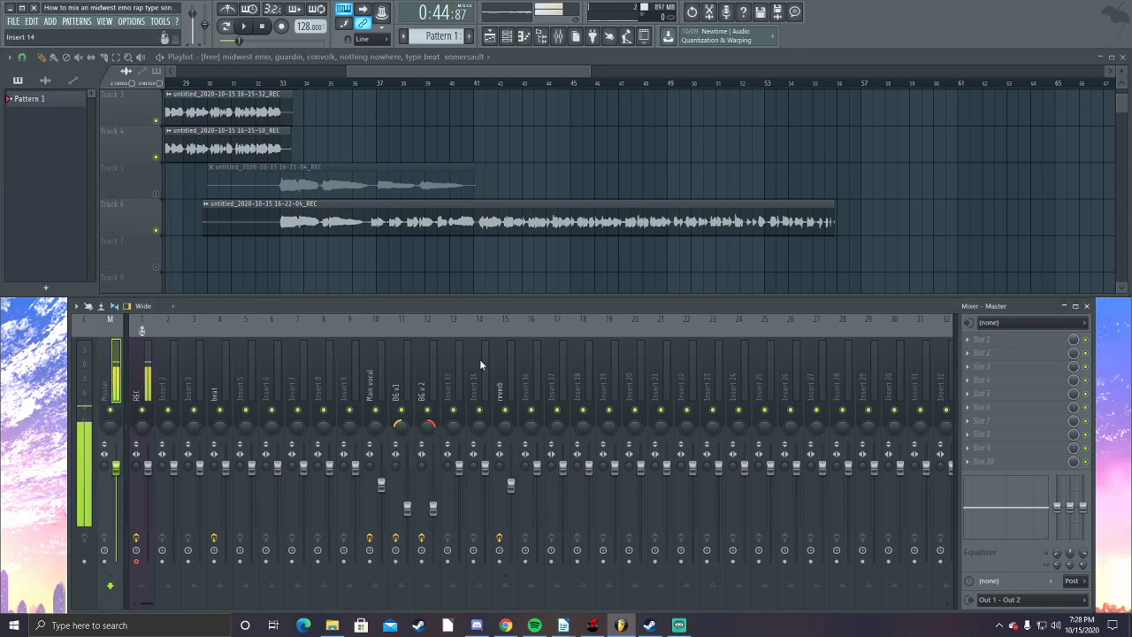
left_click(379, 388)
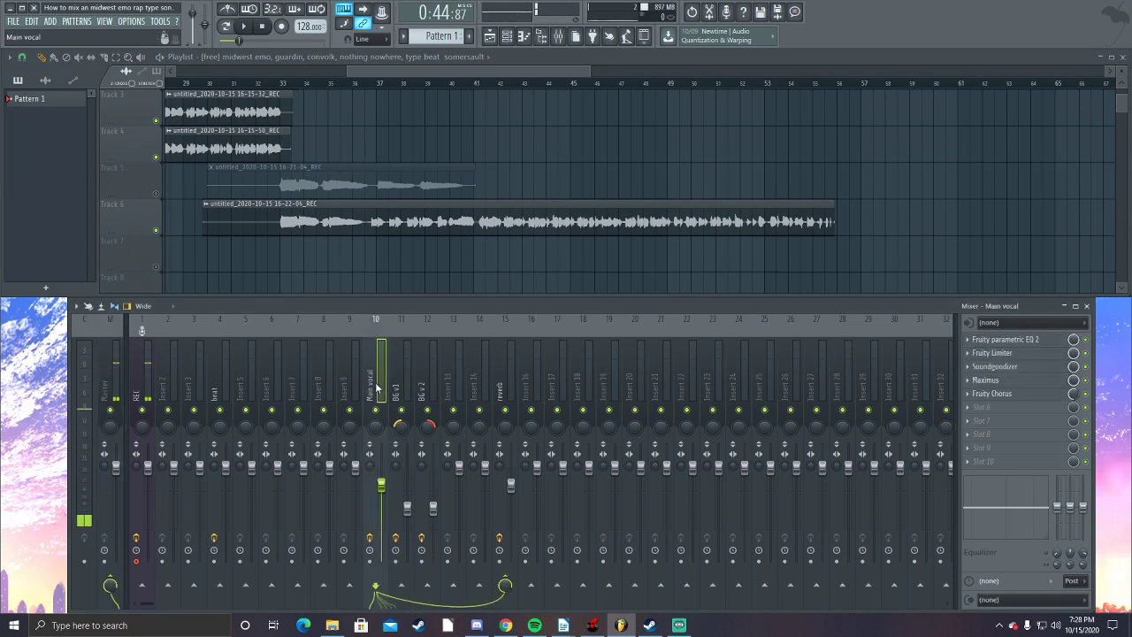
left_click(997, 412)
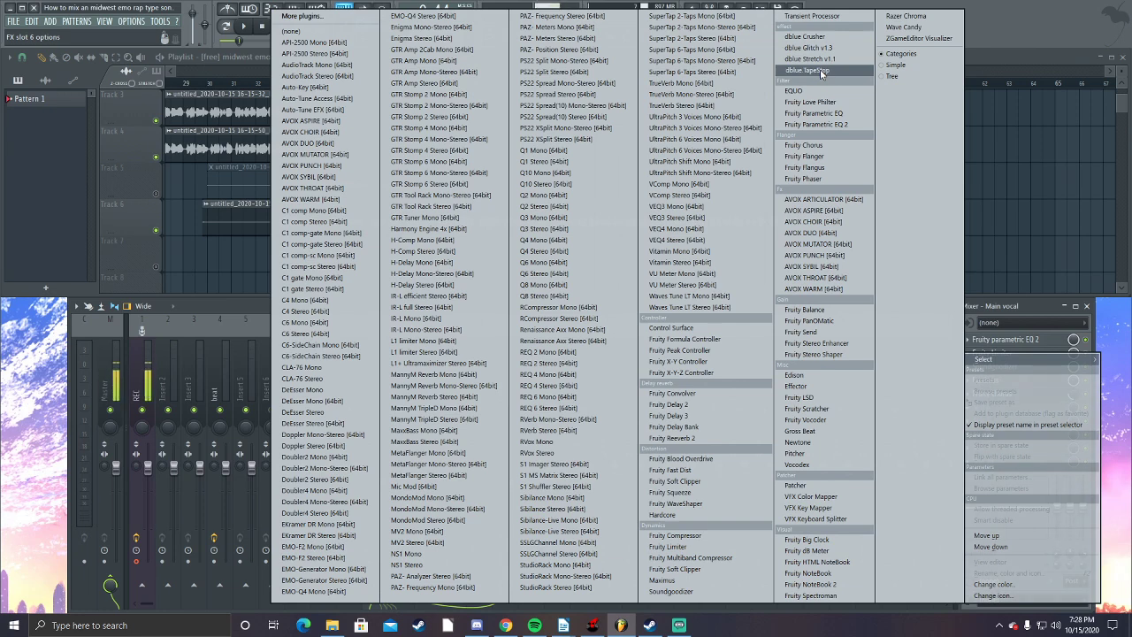
left_click(821, 74)
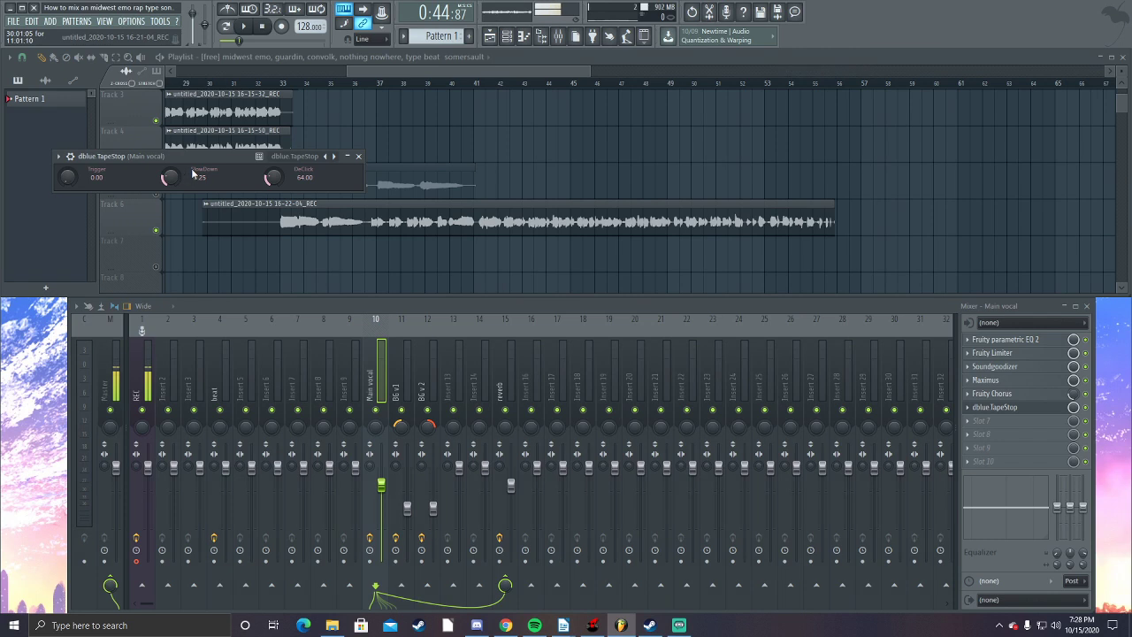
left_click_drag(203, 169, 504, 309)
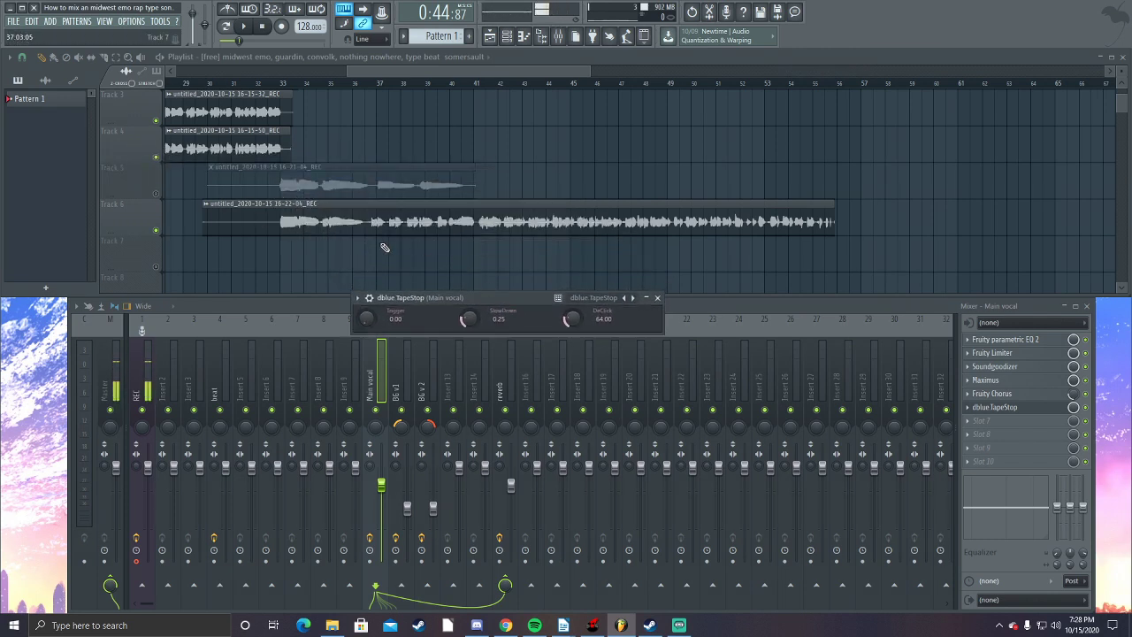
Play the main vocal from bar 33, raise the TapeStop Trigger to 0.47, and stop playback around bar 50.
scroll(398, 250, "left", 2)
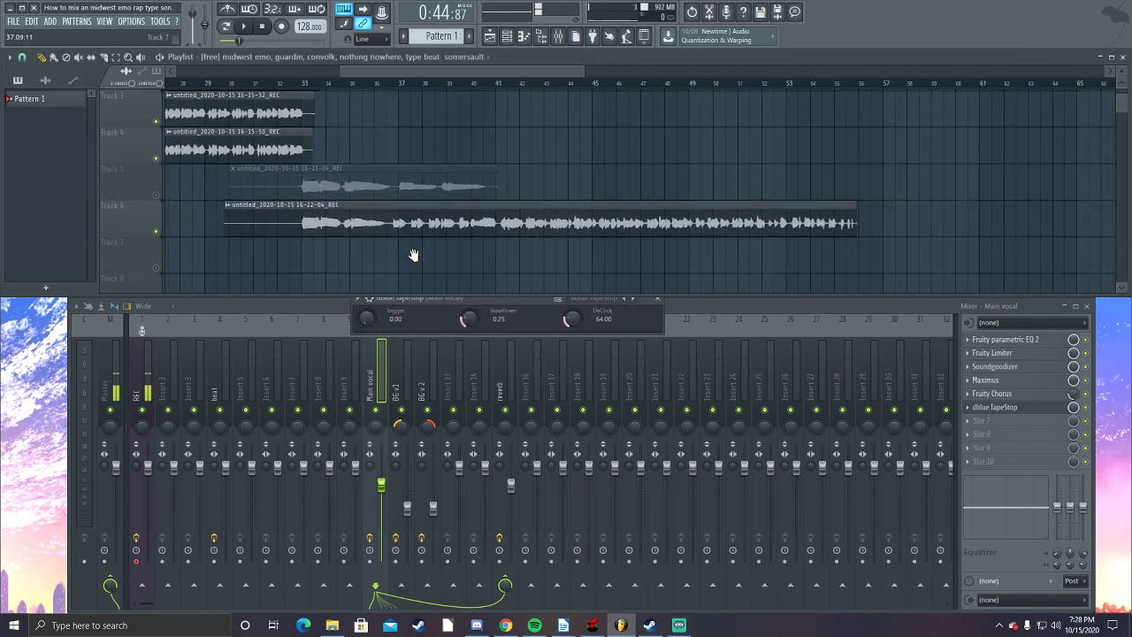
left_click(305, 86)
left_click(440, 297)
key("space")
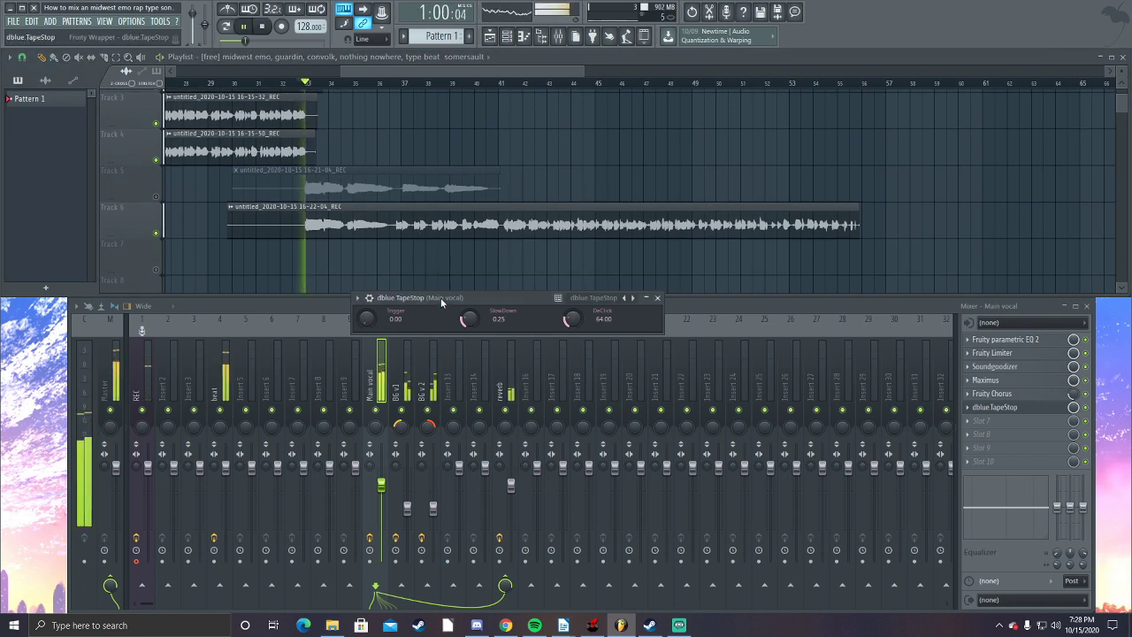
left_click_drag(441, 297, 467, 325)
mouse_move(393, 346)
left_mouse_down()
mouse_move(393, 310)
mouse_move(398, 348)
left_mouse_up()
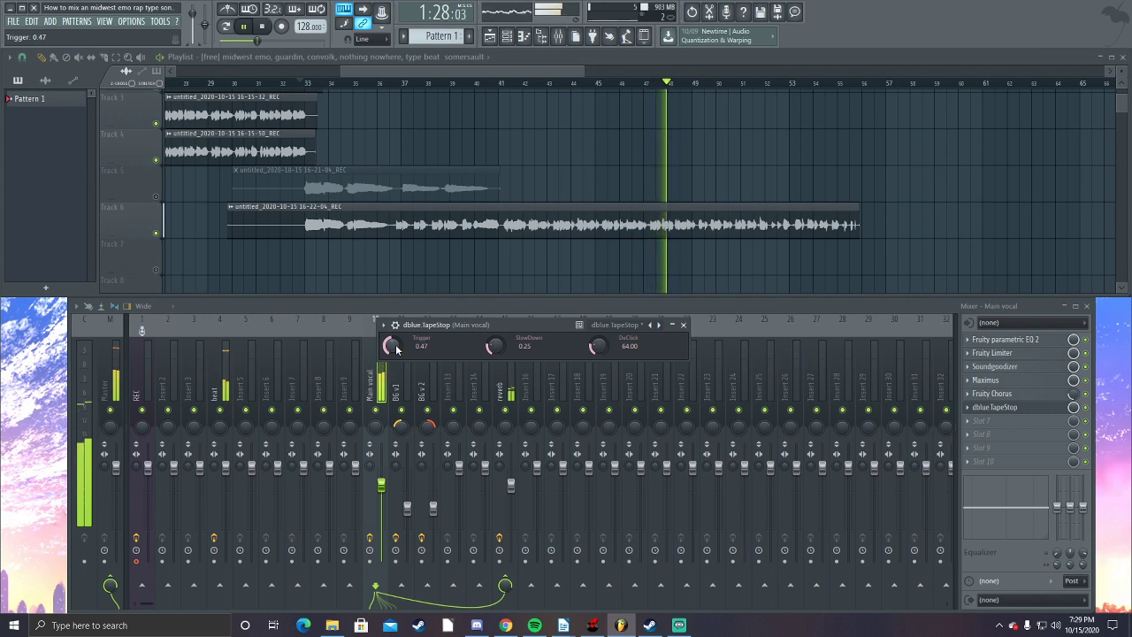
left_click_drag(389, 345, 389, 351)
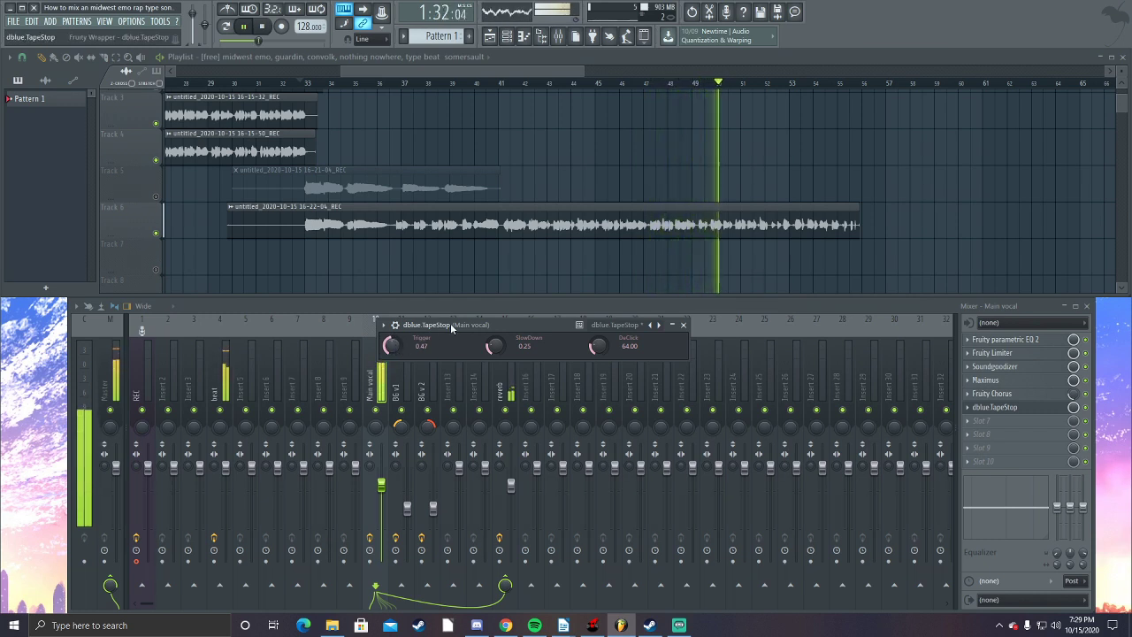
key("space")
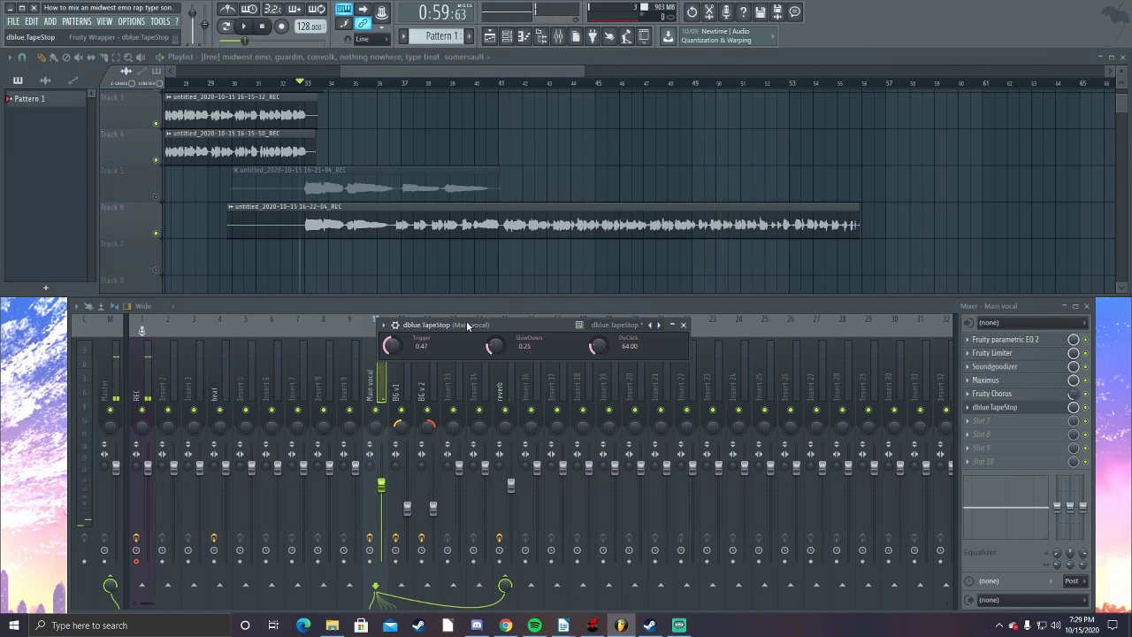
Create an automation clip for the TapeStop Trigger and enable Track 7, which holds it.
right_click(393, 344)
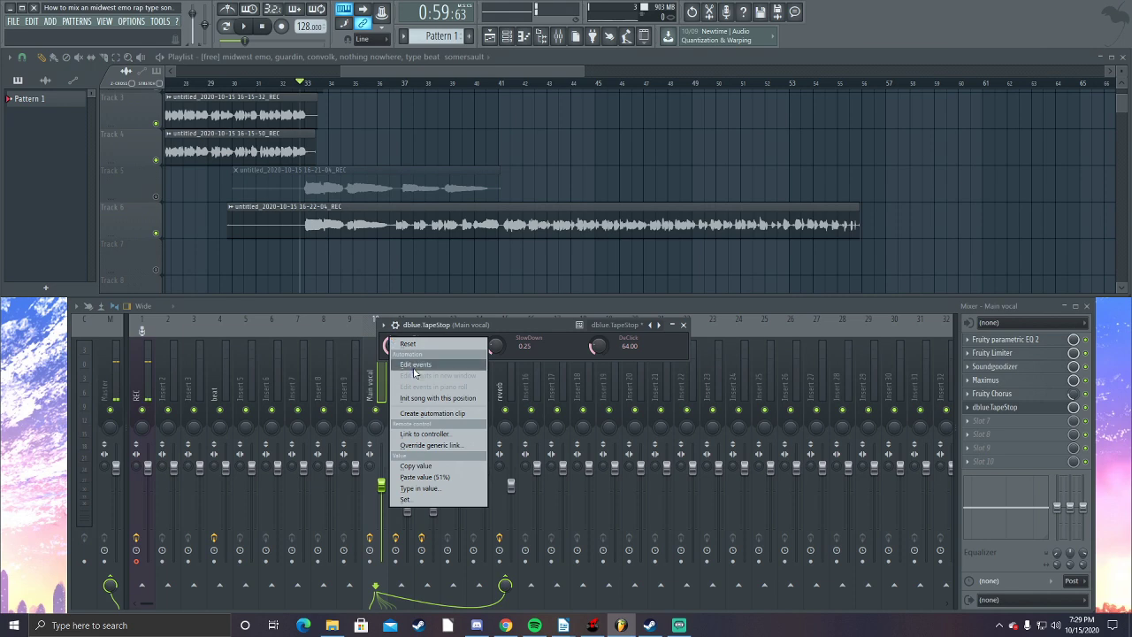
left_click(434, 414)
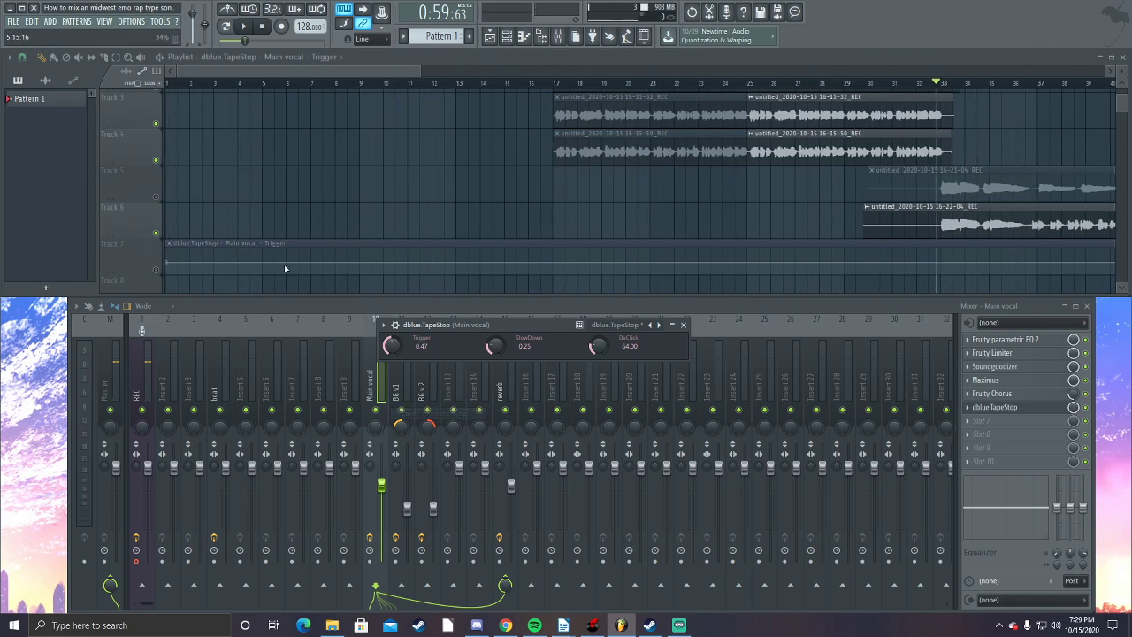
left_click(157, 270)
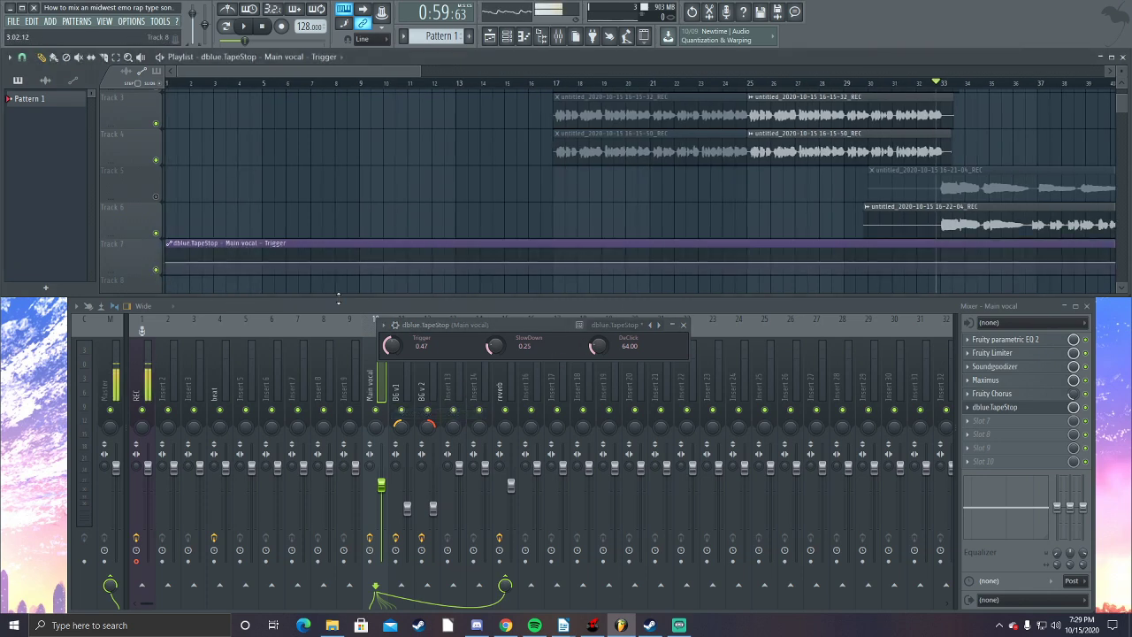
Play the vocal from just before bar 33 with the Trigger automation clip active, and stop after bar 34.
scroll(579, 189, "right", 5)
scroll(579, 189, "down", 2)
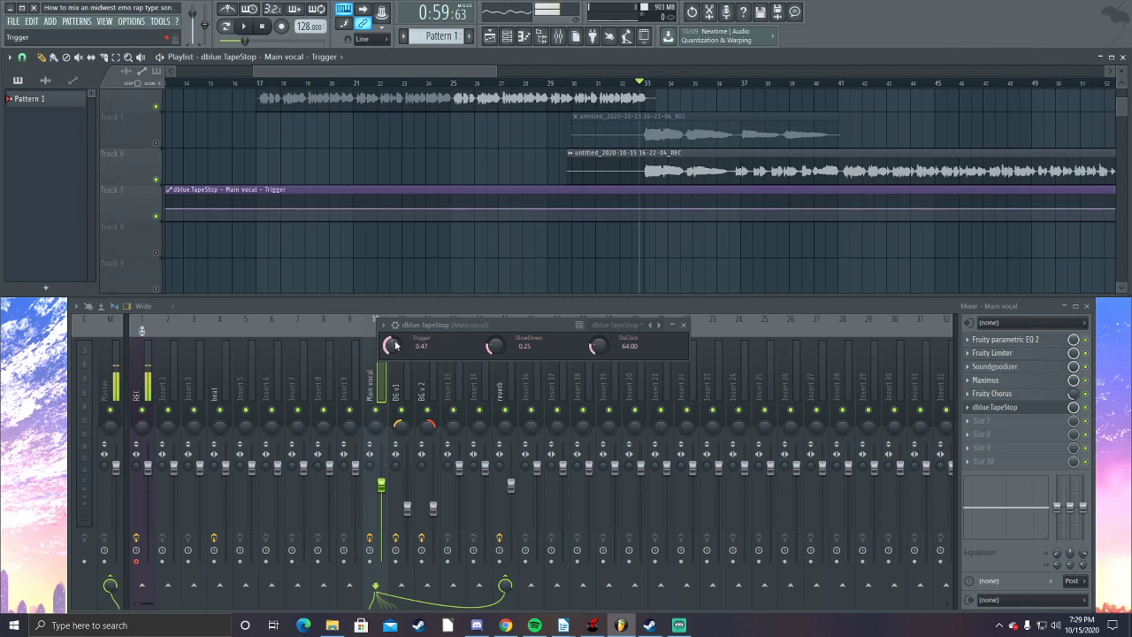
scroll(602, 265, "up", 3)
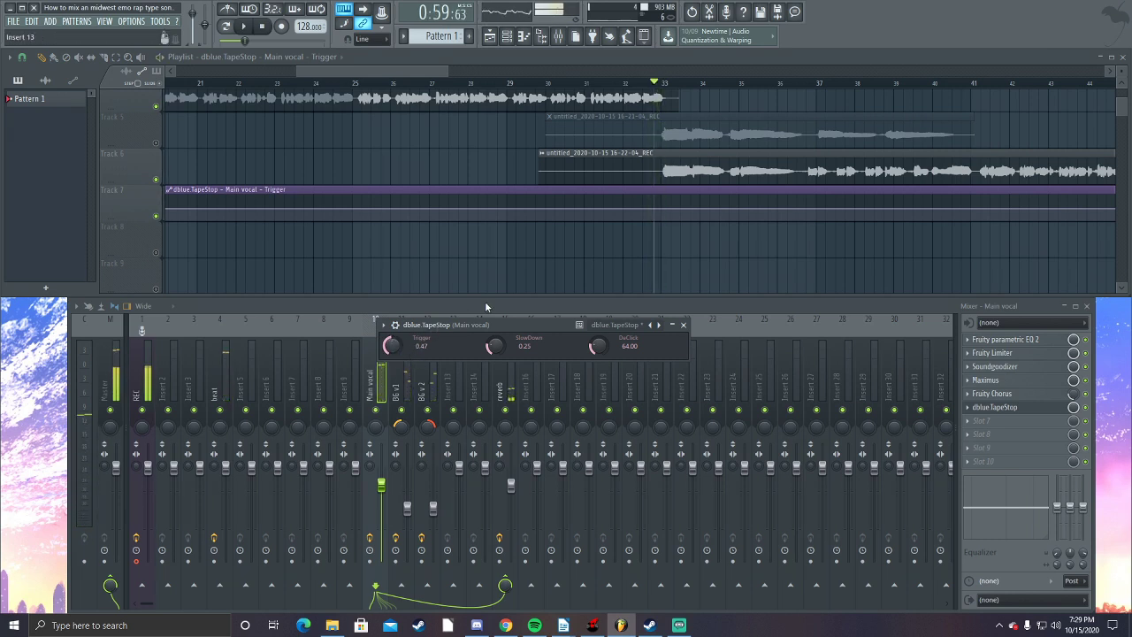
key("space")
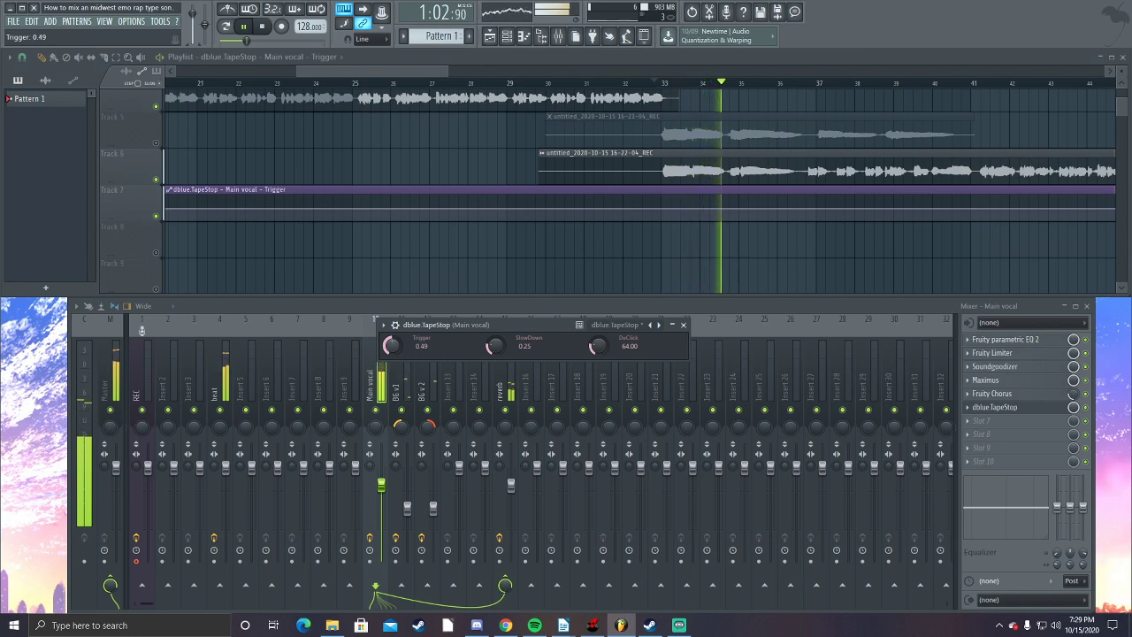
key("space")
Play the vocal past bar 41, copy the TapeStop Trigger value of 47%, and stop playback.
scroll(678, 253, "up", 5)
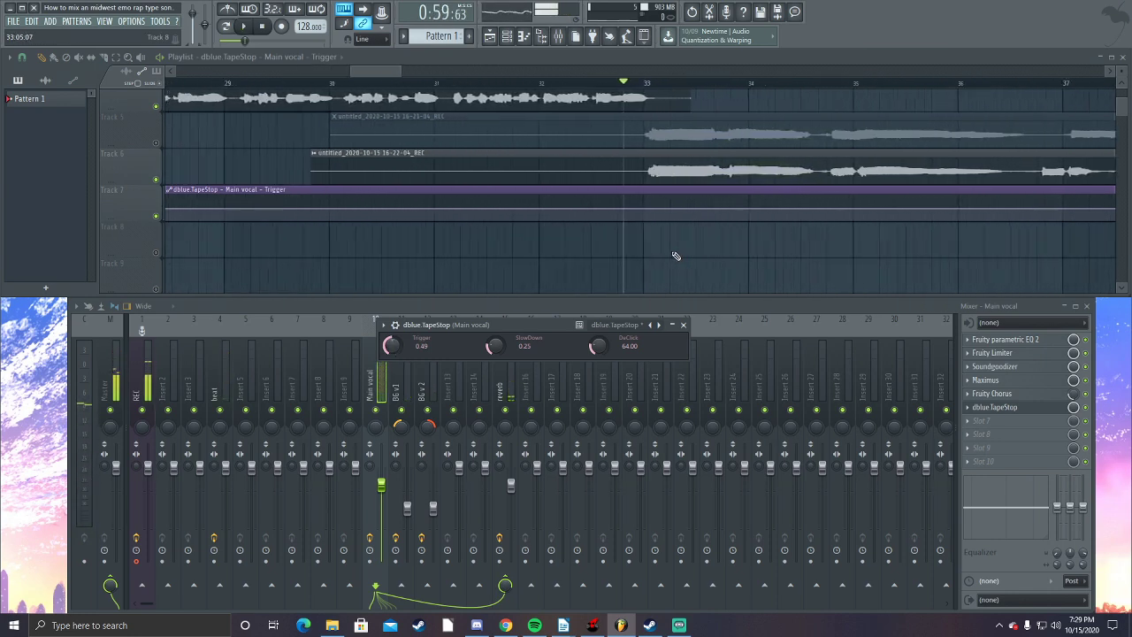
scroll(551, 273, "down", 3)
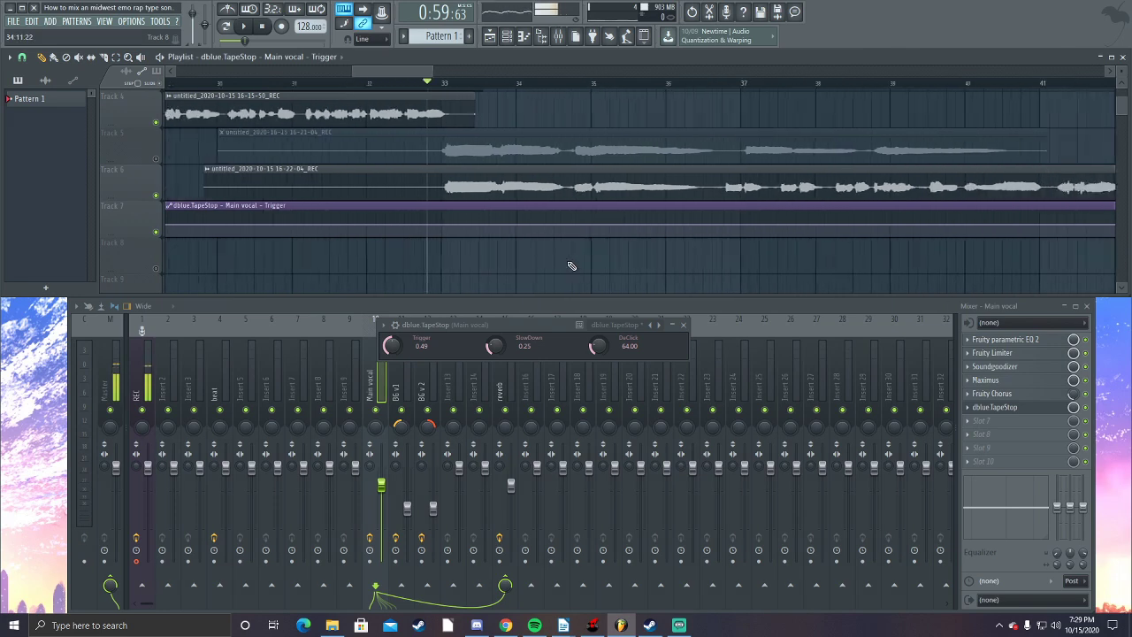
scroll(593, 253, "down", 3)
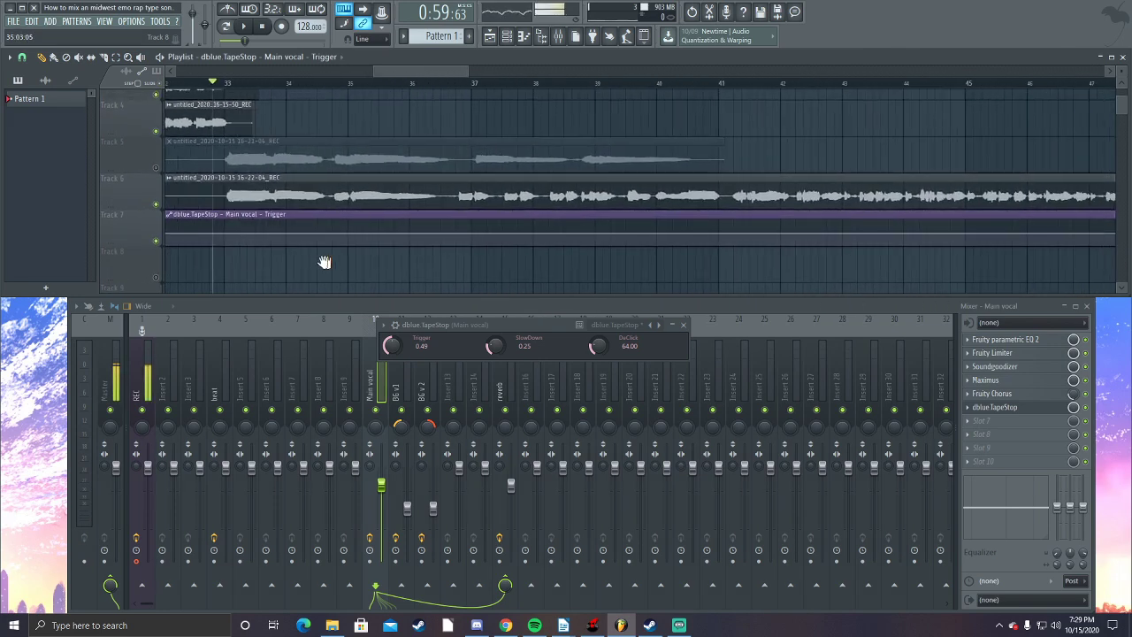
scroll(566, 274, "right", 2)
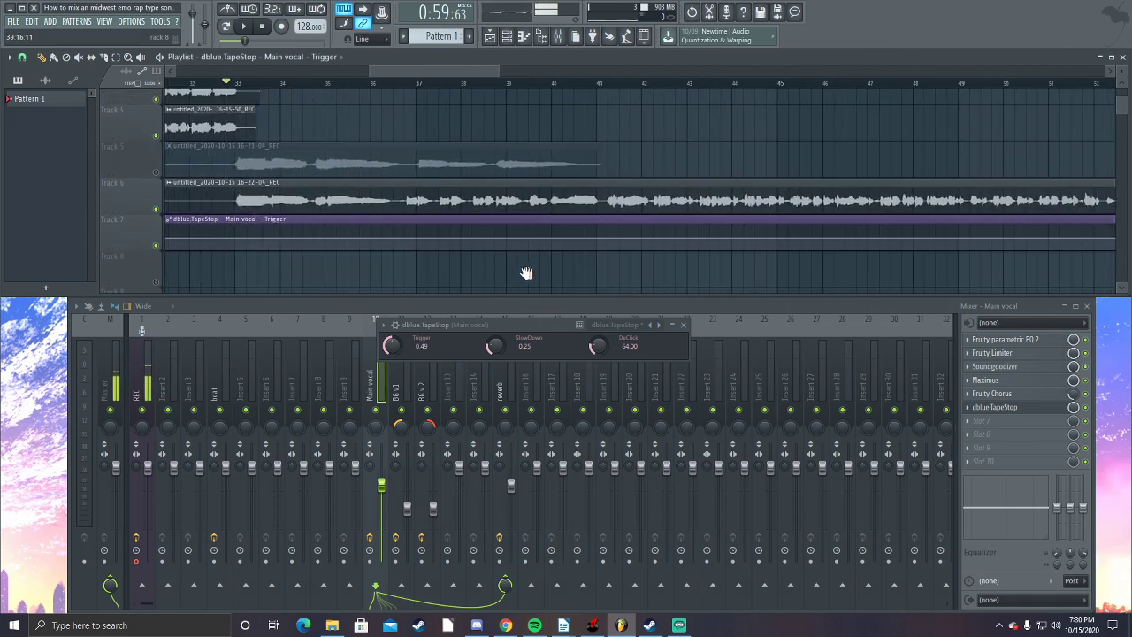
key("space")
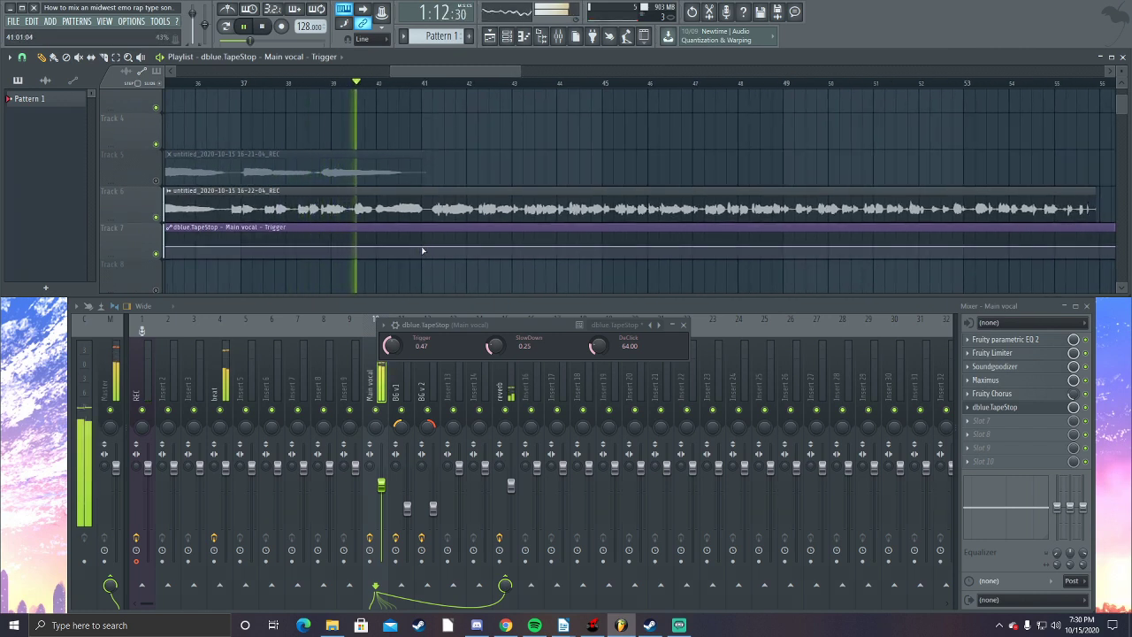
right_click(395, 346)
left_click(433, 489)
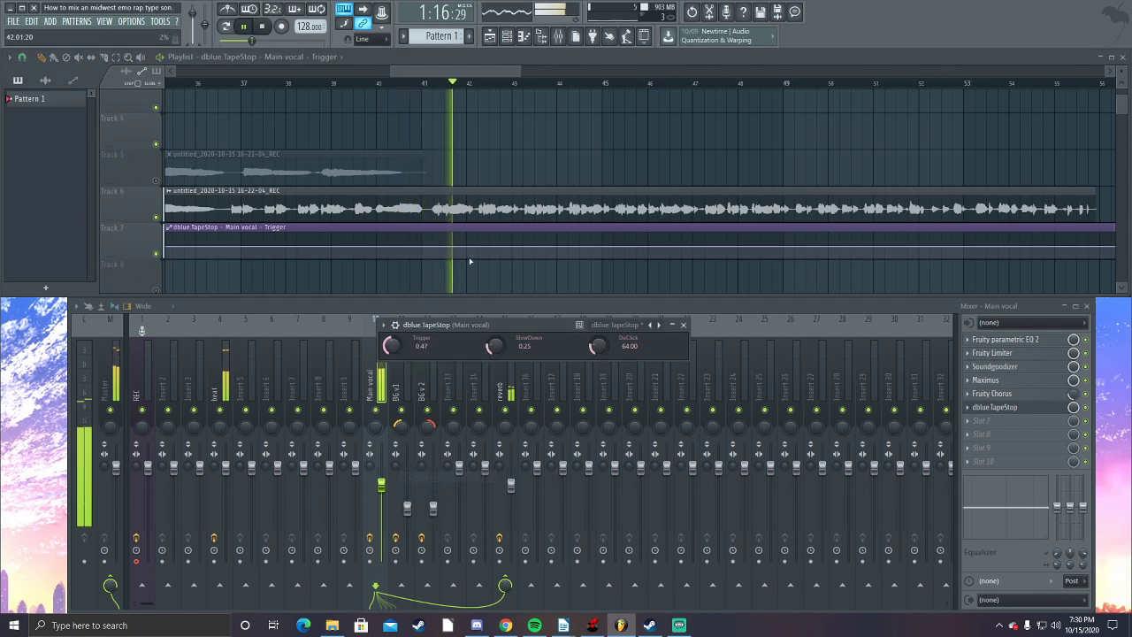
key("space")
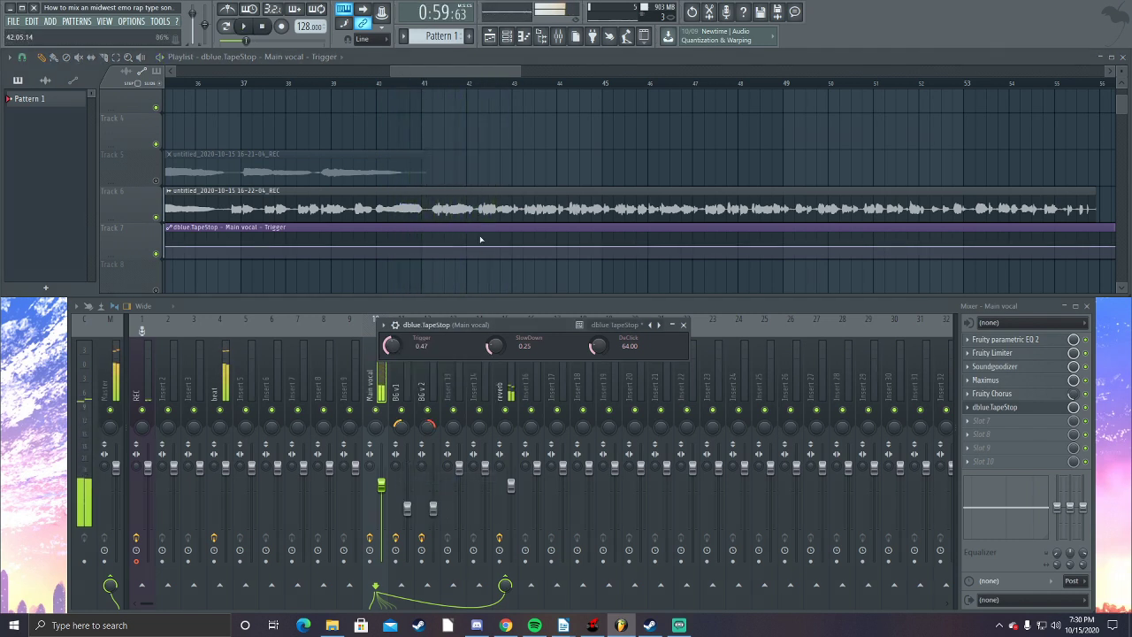
Replay the main vocal from just after bar 41 to locate the tape-stop spot around bar 42.
scroll(461, 272, "up", 2)
scroll(460, 177, "up", 2)
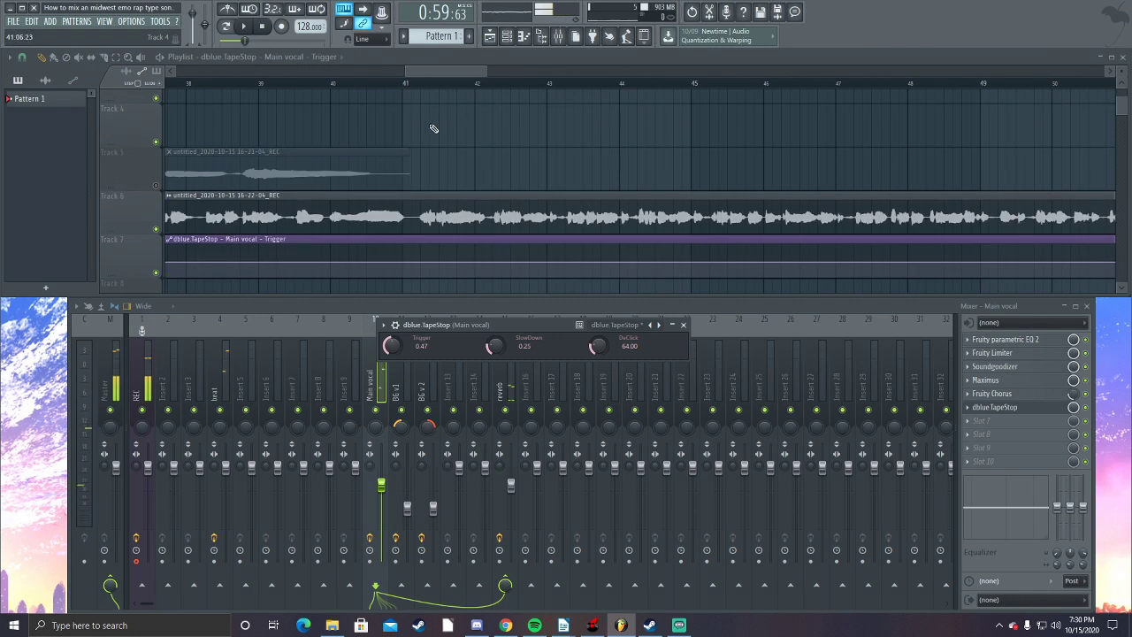
left_click(421, 85)
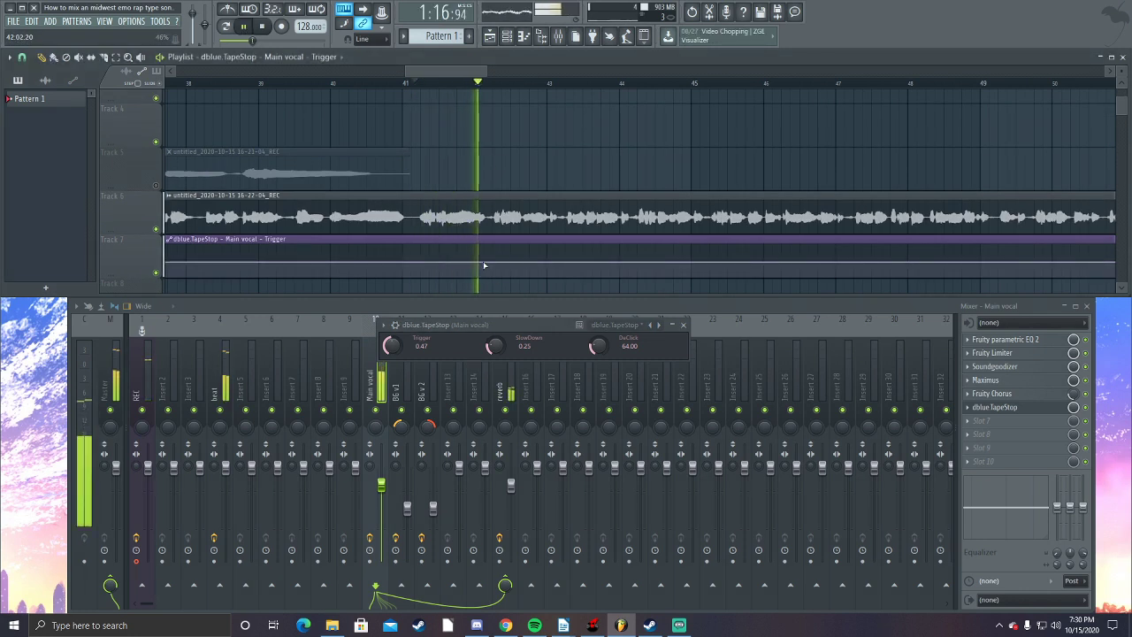
key("space")
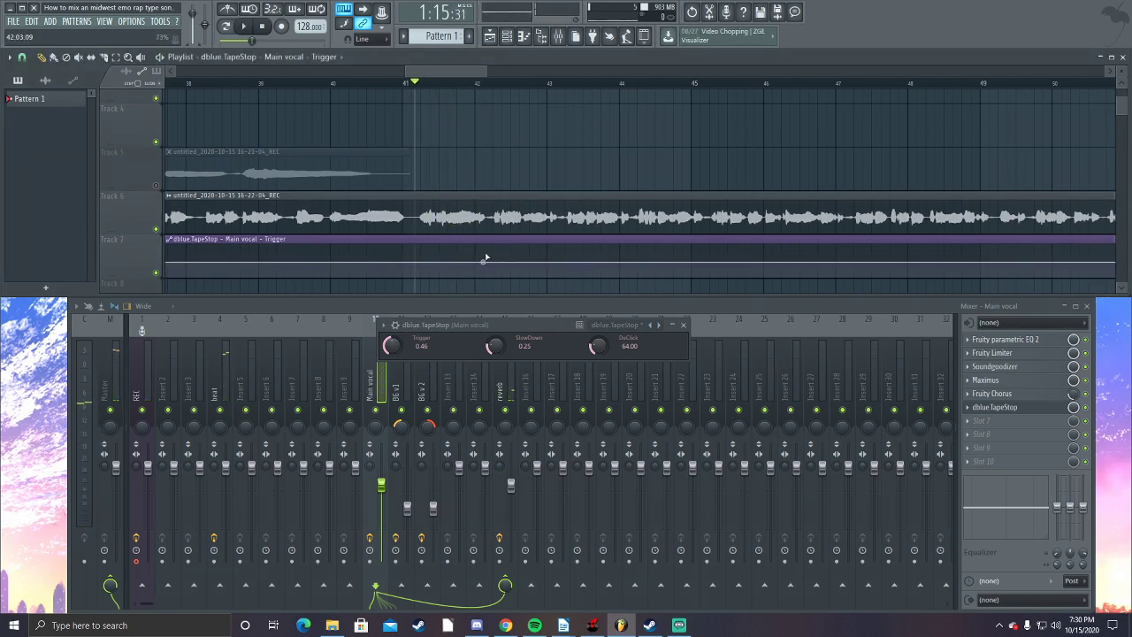
Shape a short spike in the TapeStop Trigger automation just after bar 42 and paste the 47% value onto its end point.
left_click_drag(485, 258, 499, 264)
right_click(500, 265)
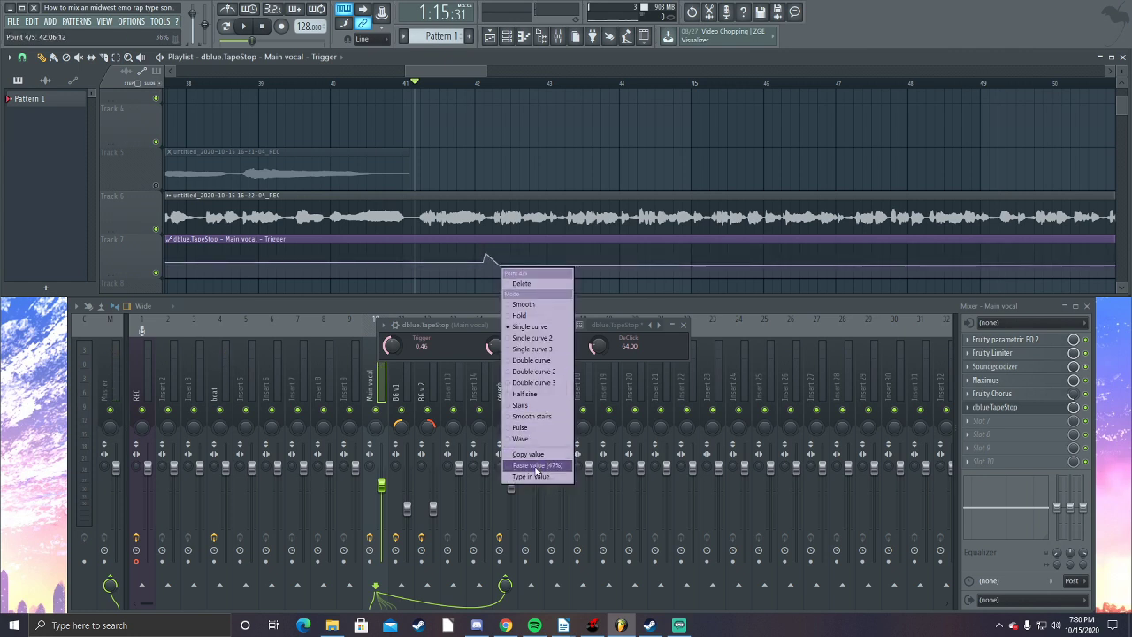
right_click(397, 349)
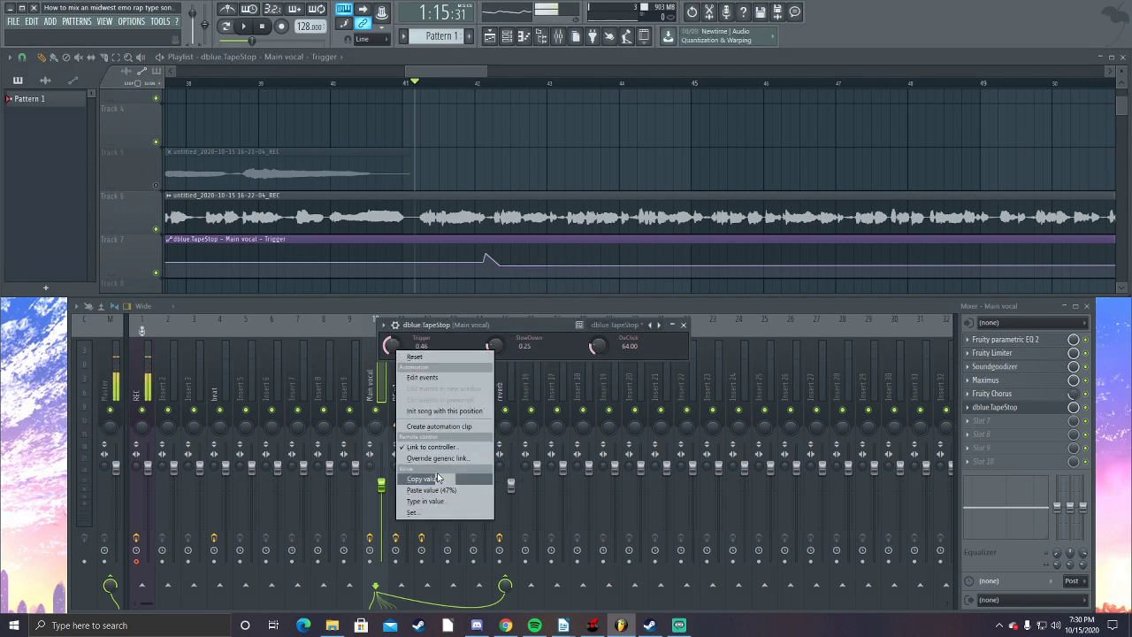
right_click(502, 267)
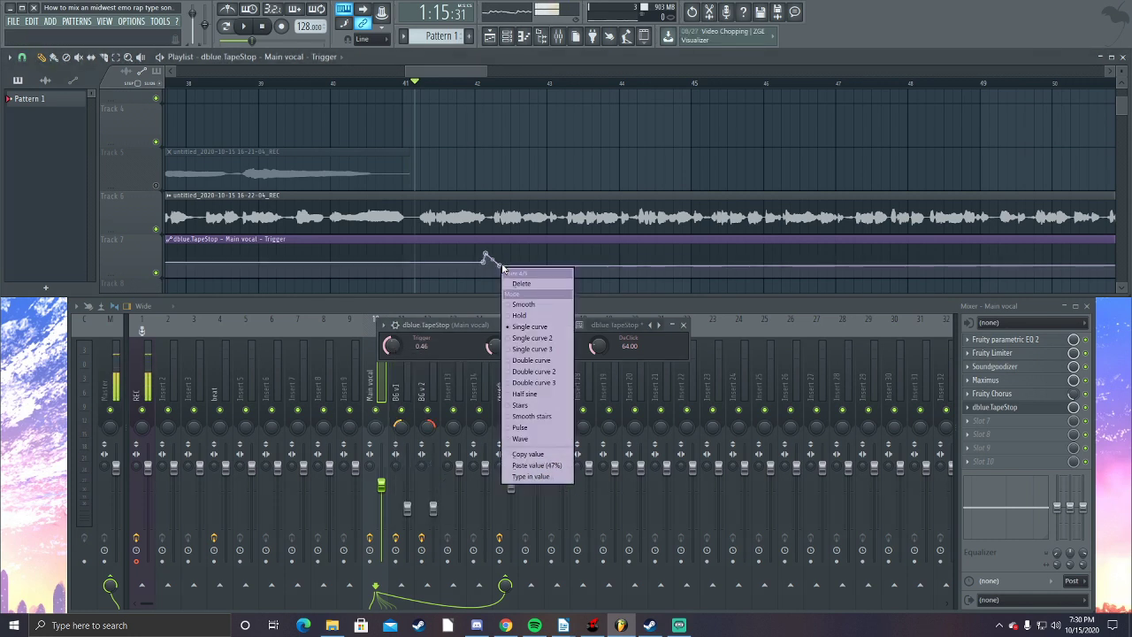
left_click(529, 466)
Shift the Trigger spike slightly earlier to bar 42, checking it in playback, and place a sliced copy of it at bar 43.
key("space")
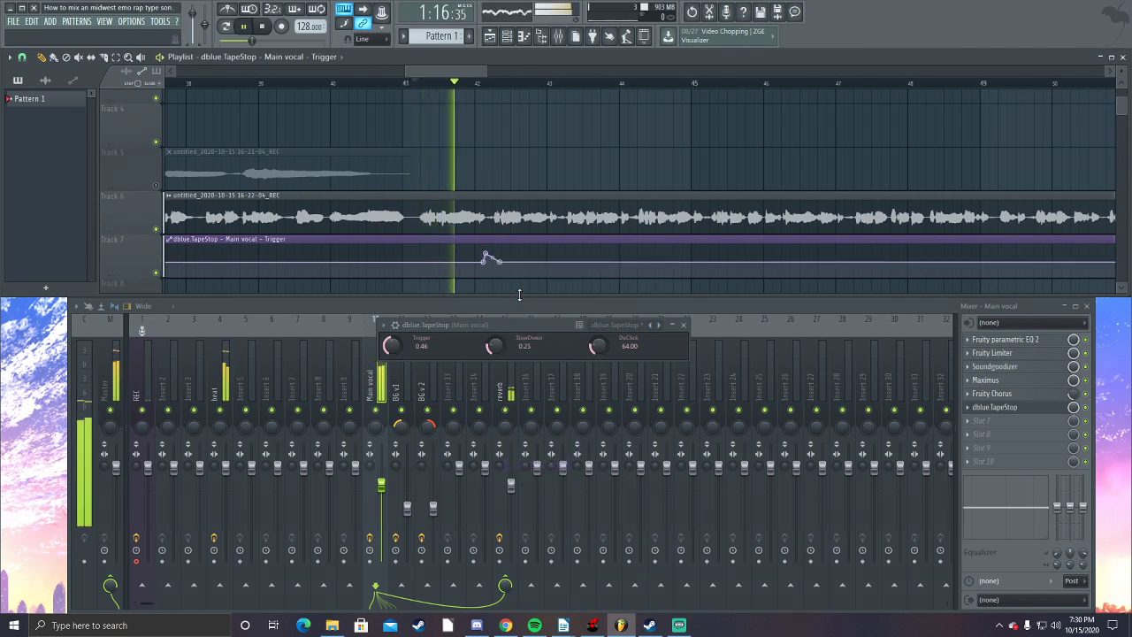
key("space")
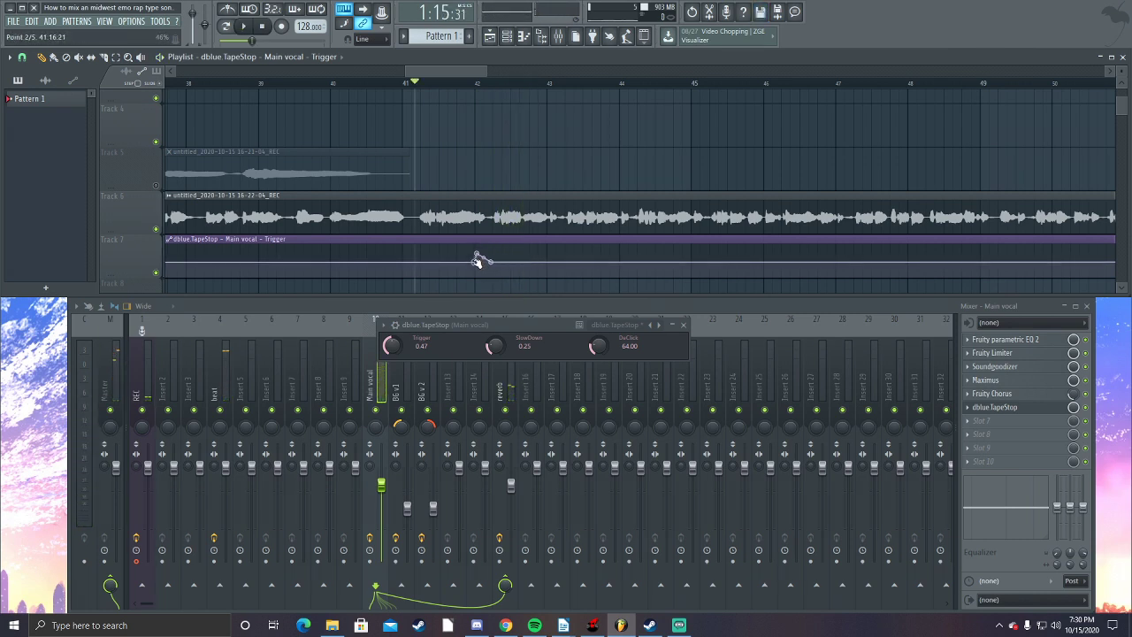
key("space")
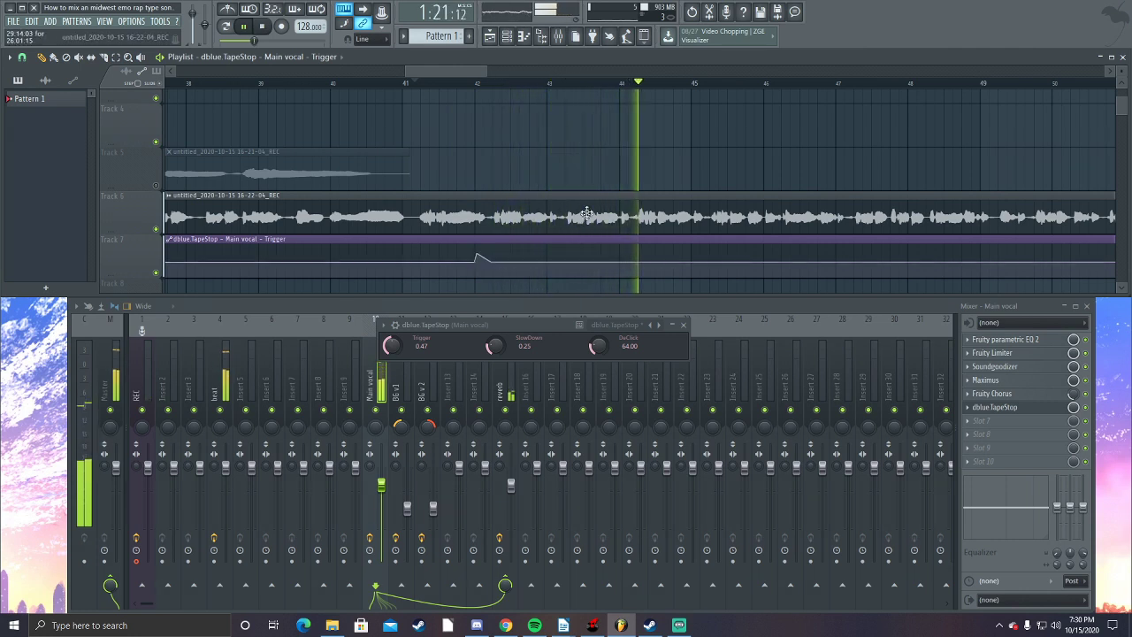
key("space")
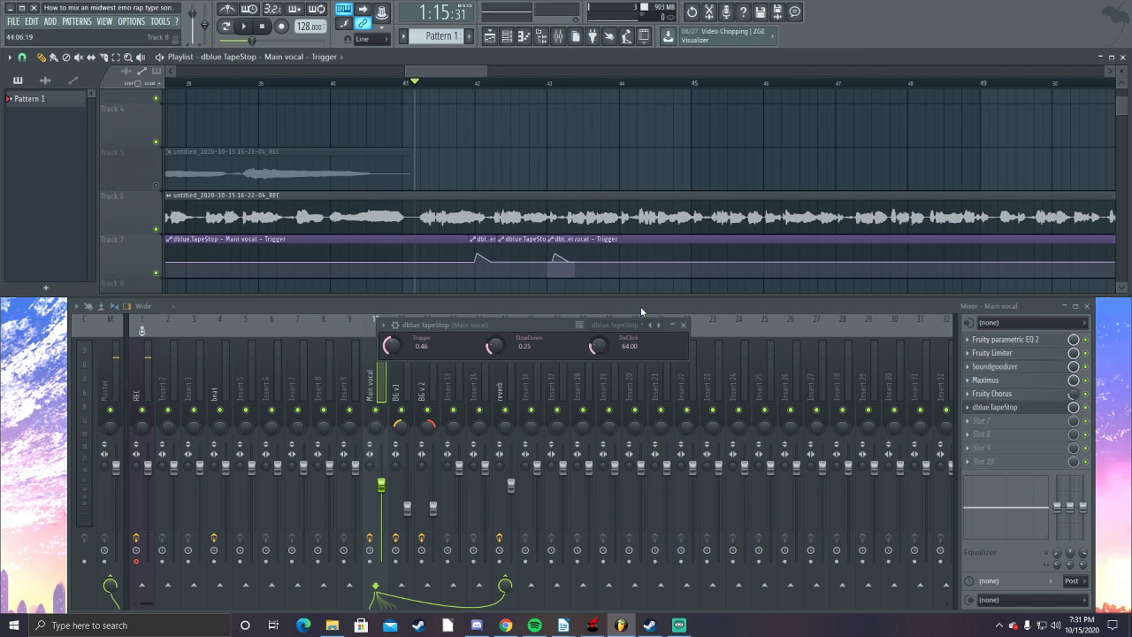
Replay the vocal from around bar 42 and add another copy of the spike clip, positioned just before bar 49.
key("space")
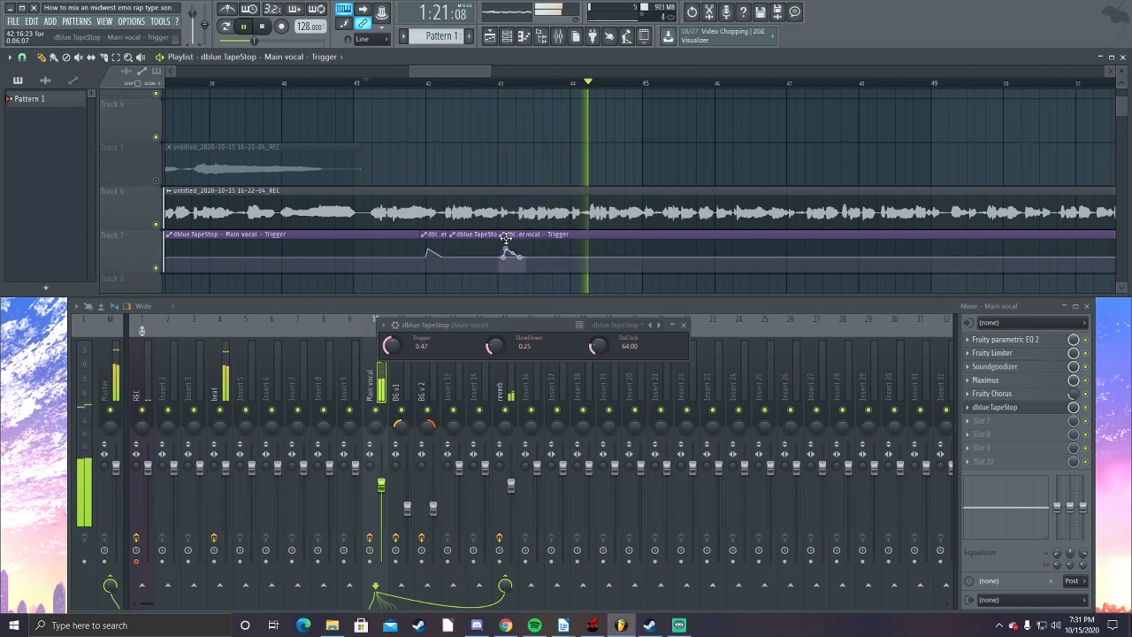
left_click(477, 91)
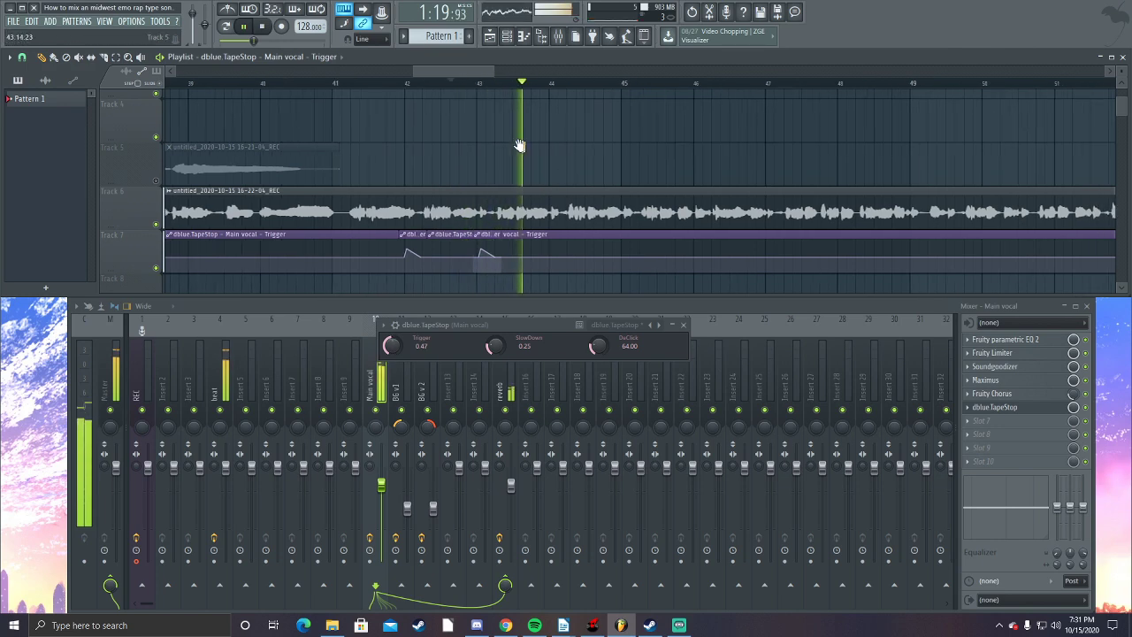
scroll(521, 144, "down", 3)
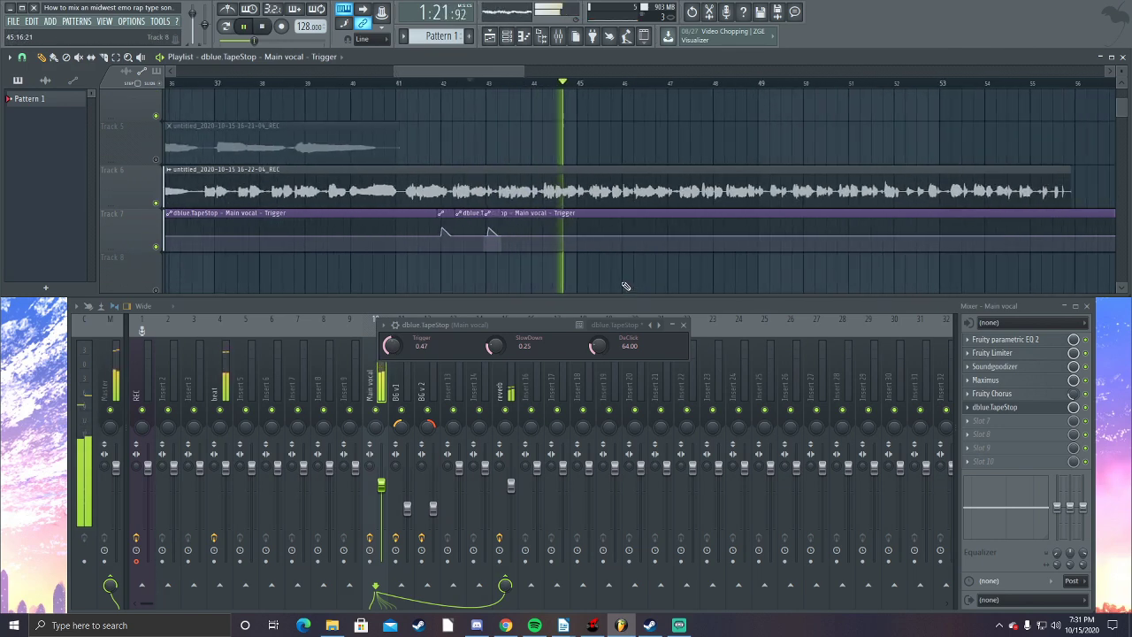
scroll(538, 266, "right", 3)
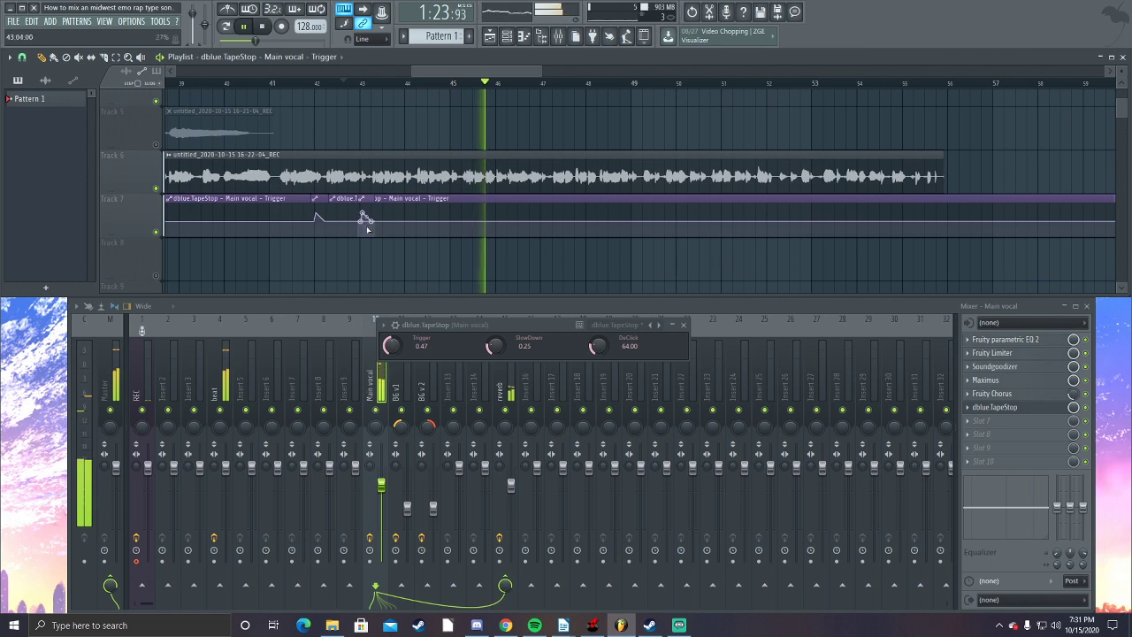
left_click(542, 217)
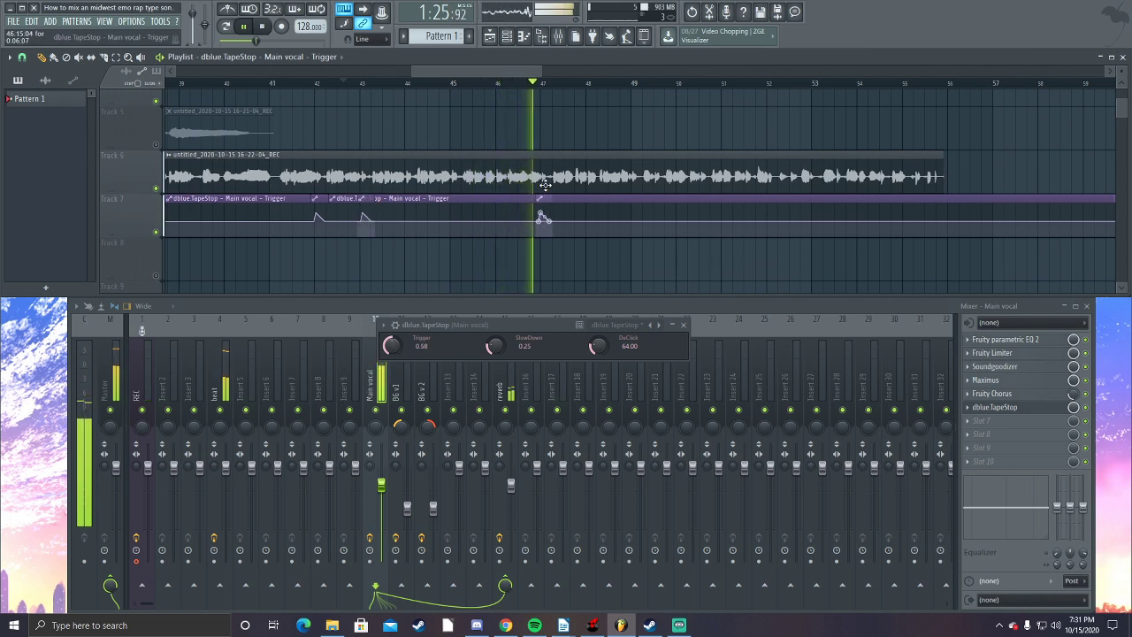
left_click_drag(546, 184, 626, 195)
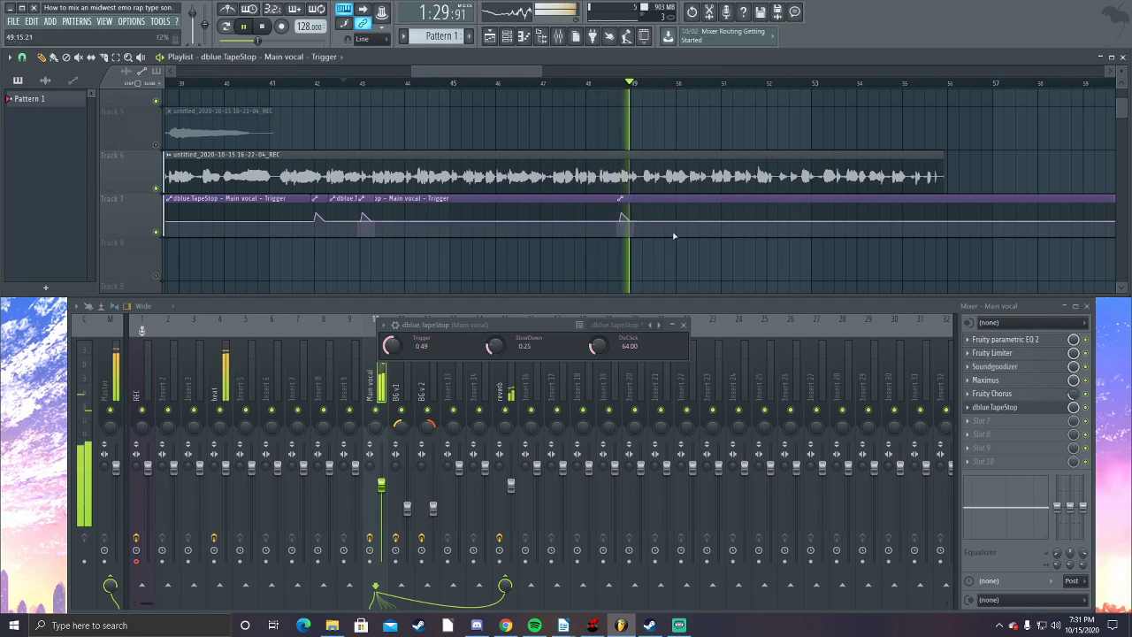
Listen to the main vocal from bar 49 to near its end around bar 55, and stop playback.
scroll(655, 270, "up", 2)
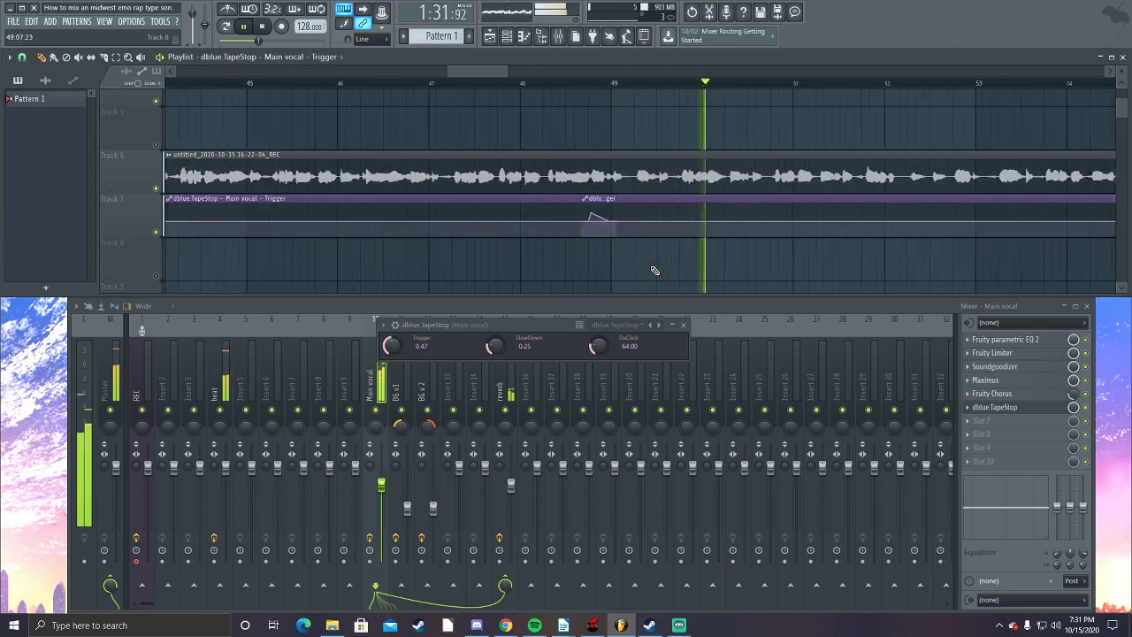
scroll(670, 272, "down", 3)
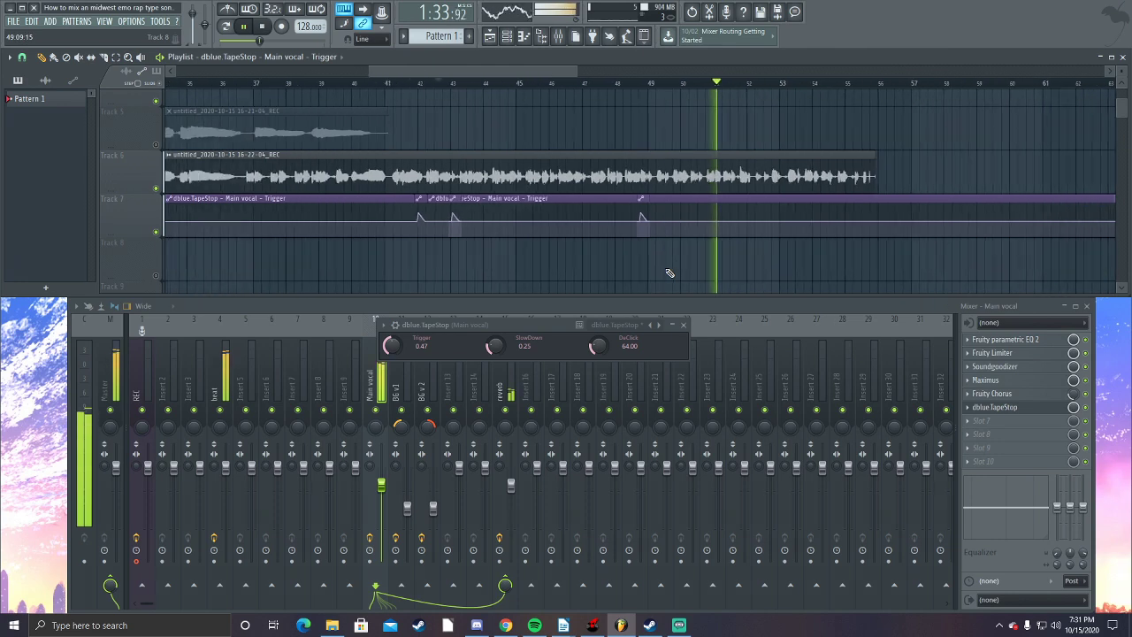
scroll(670, 271, "down", 1)
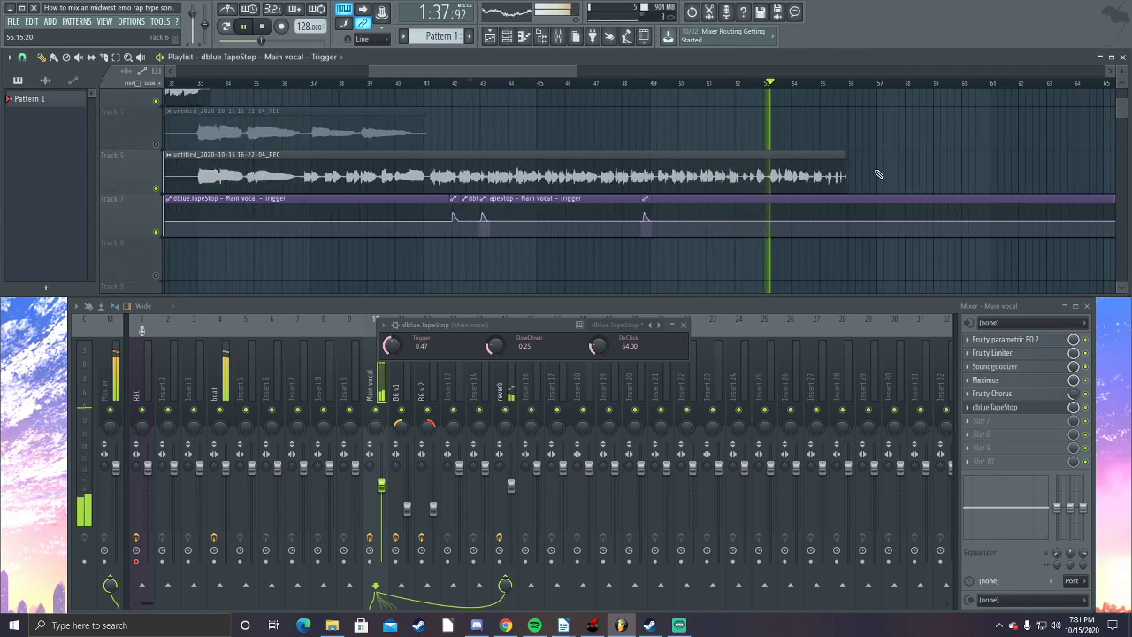
left_click_drag(888, 150, 753, 167)
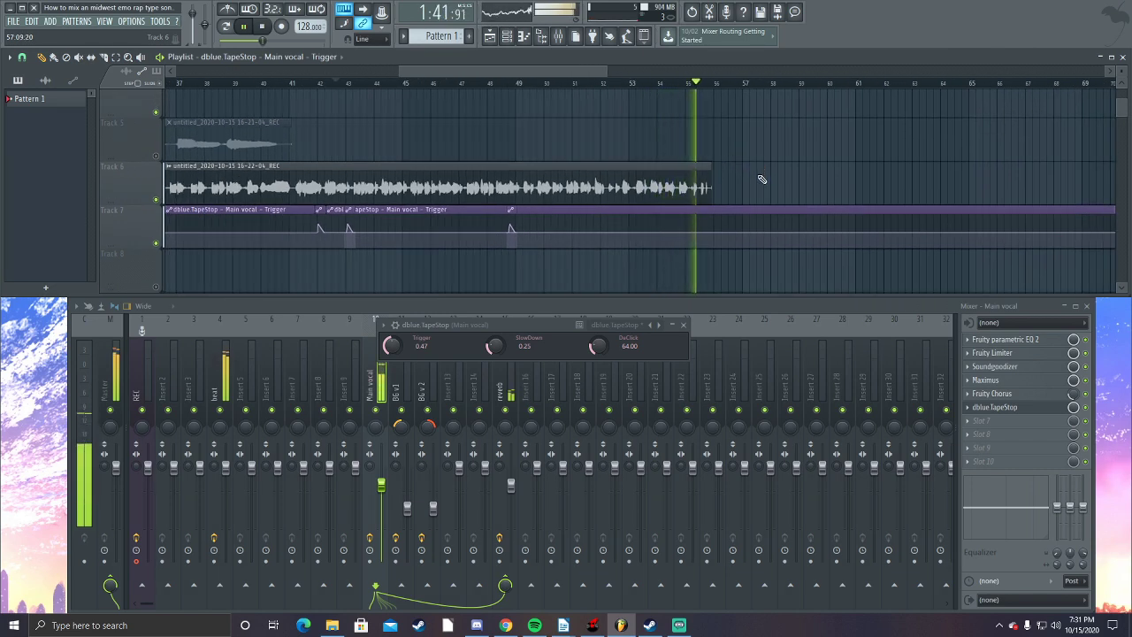
key("space")
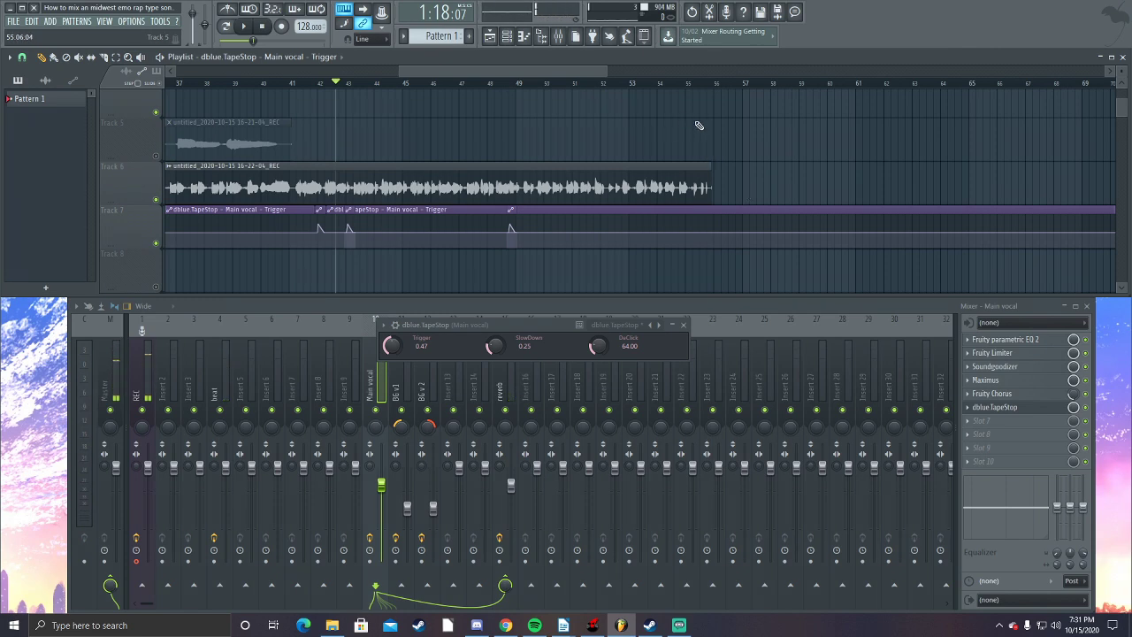
Delete the flat Trigger automation segments on Track 7, keeping only the three short spike clips.
left_click_drag(698, 126, 742, 123)
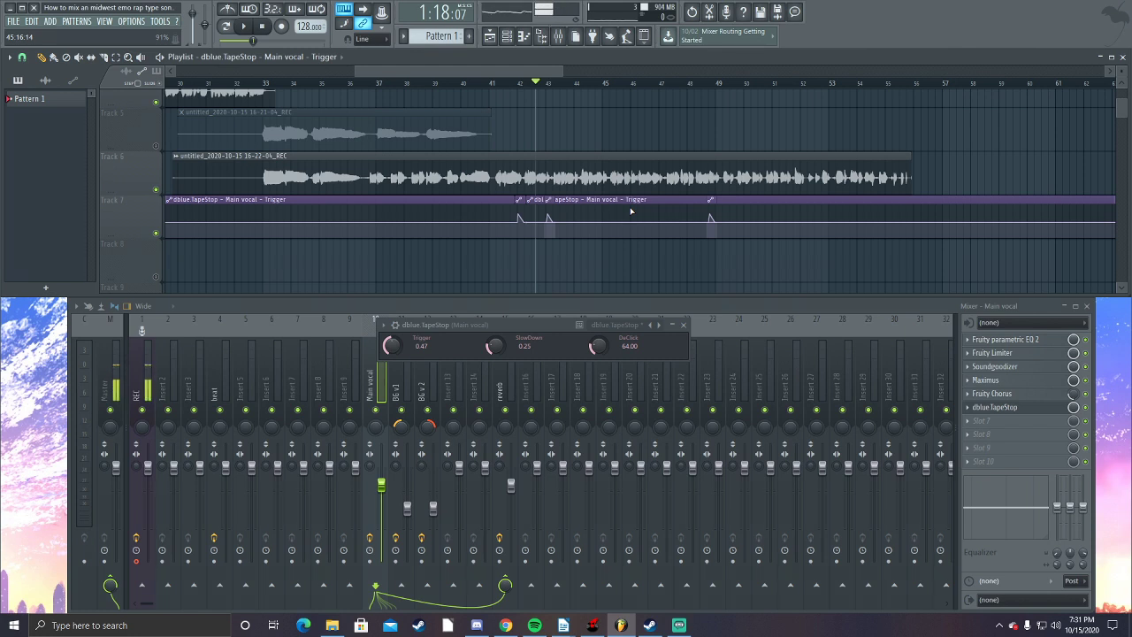
right_click(356, 201)
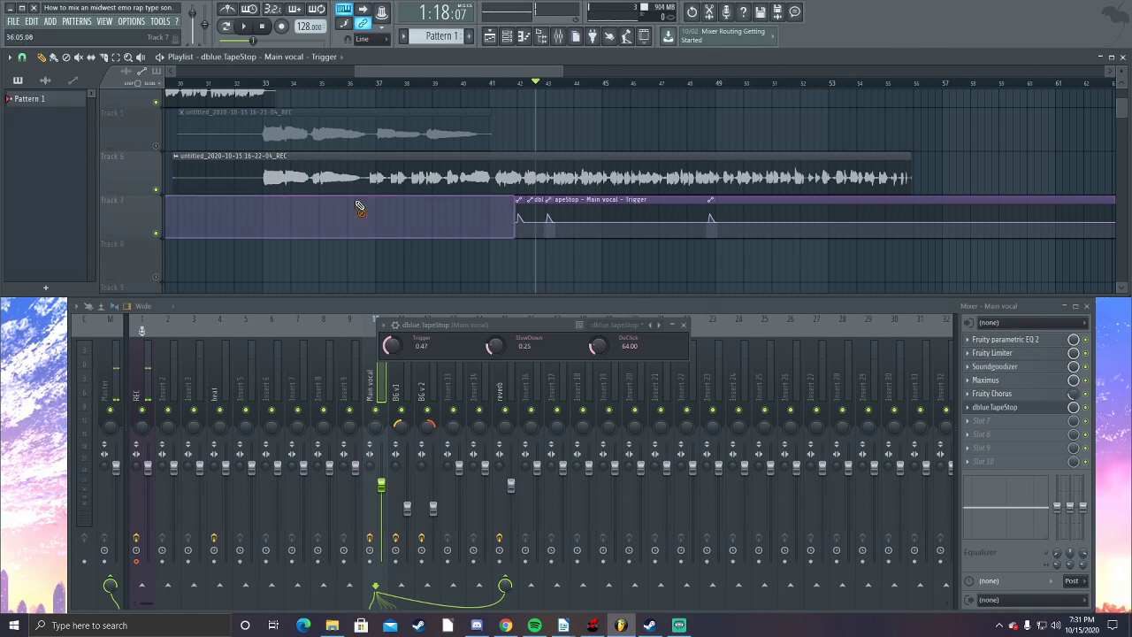
right_click(620, 232)
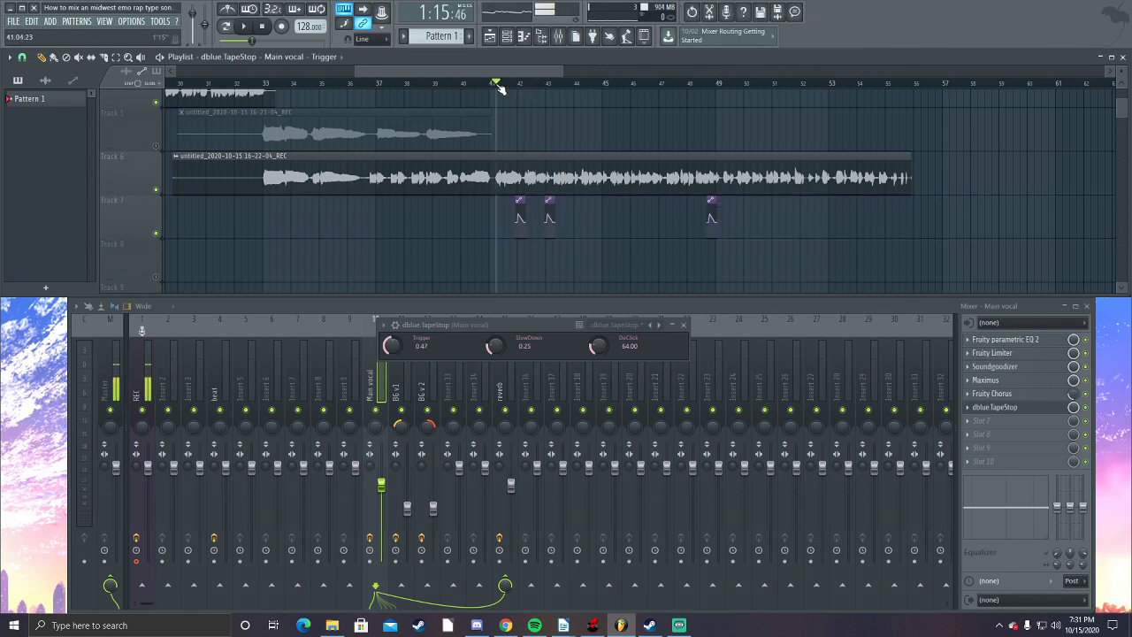
Play the main vocal from bar 41 to past bar 50 to check all three tape-stop clips, and stop playback.
key("space")
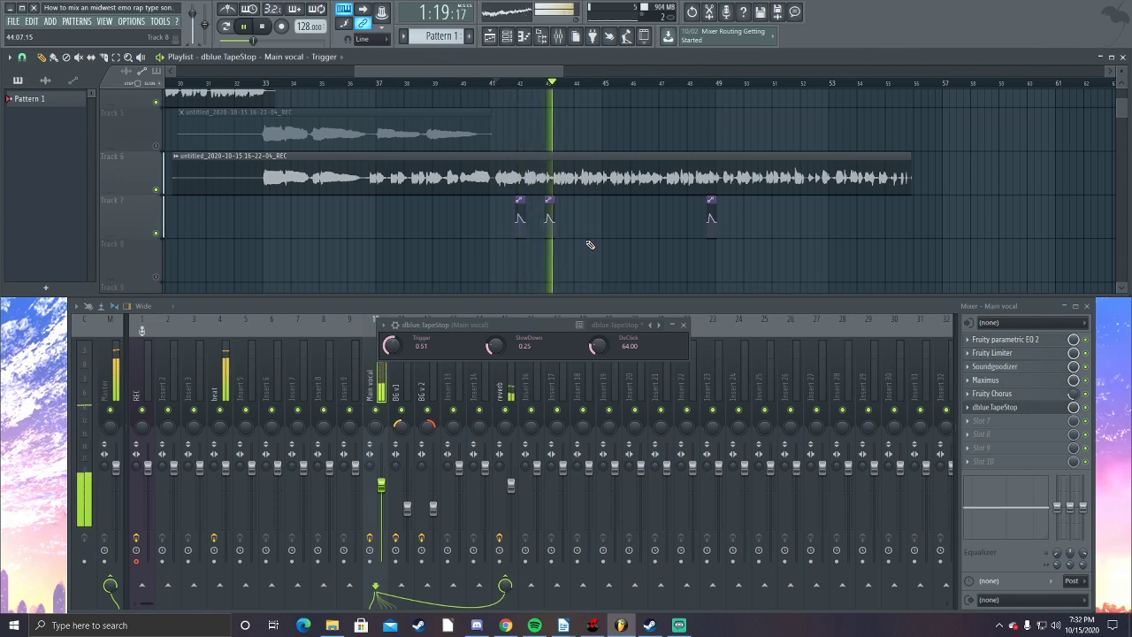
left_click_drag(601, 233, 513, 220)
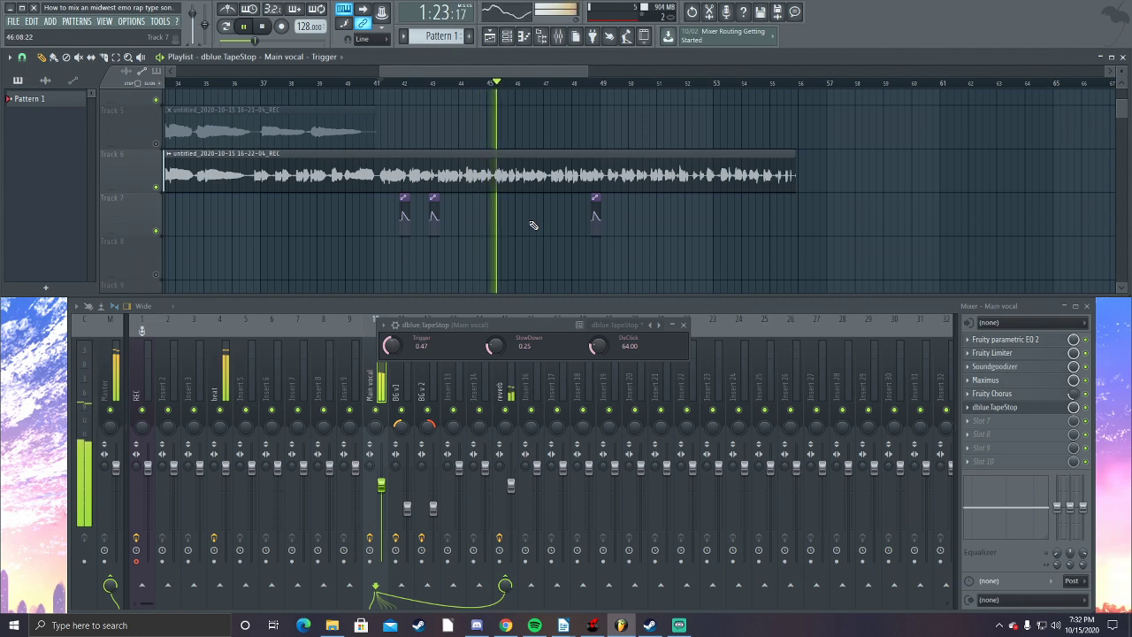
left_click_drag(542, 225, 500, 219)
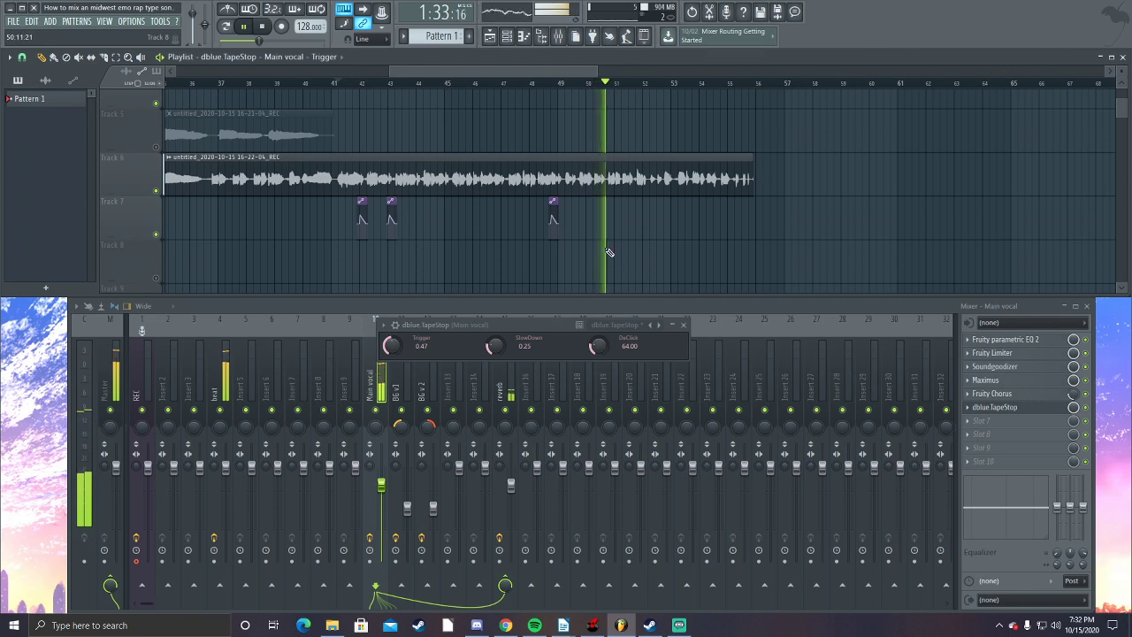
key("space")
Look over the whole playlist arrangement, from the verse vocal clips at bar 17 to the tape-stop clips on Track 7.
scroll(531, 241, "left", 10)
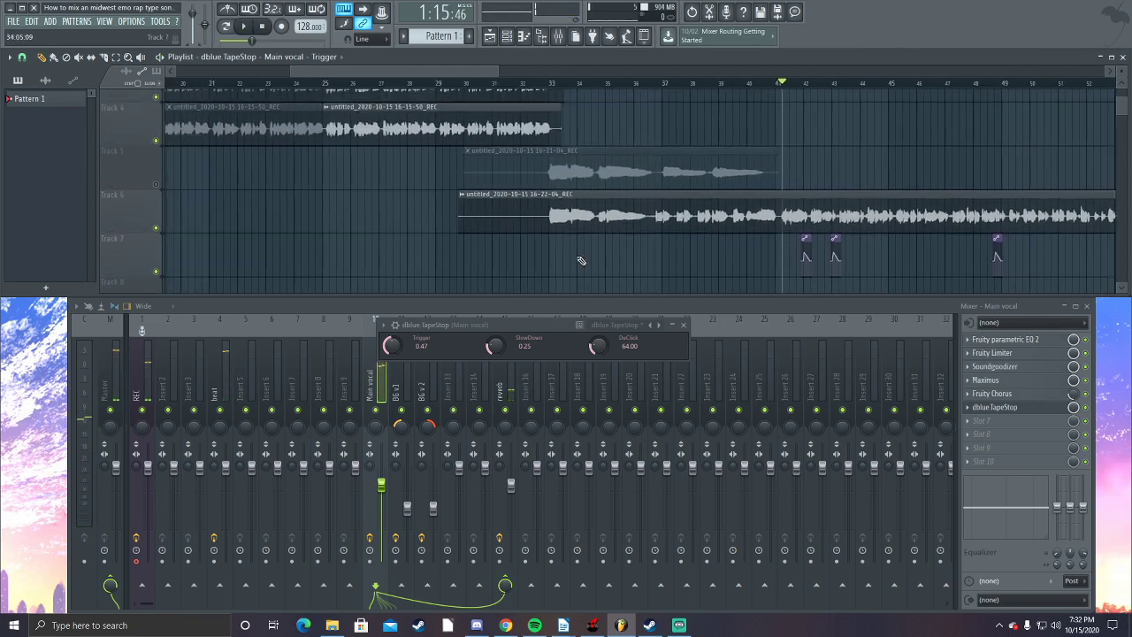
scroll(513, 246, "left", 4)
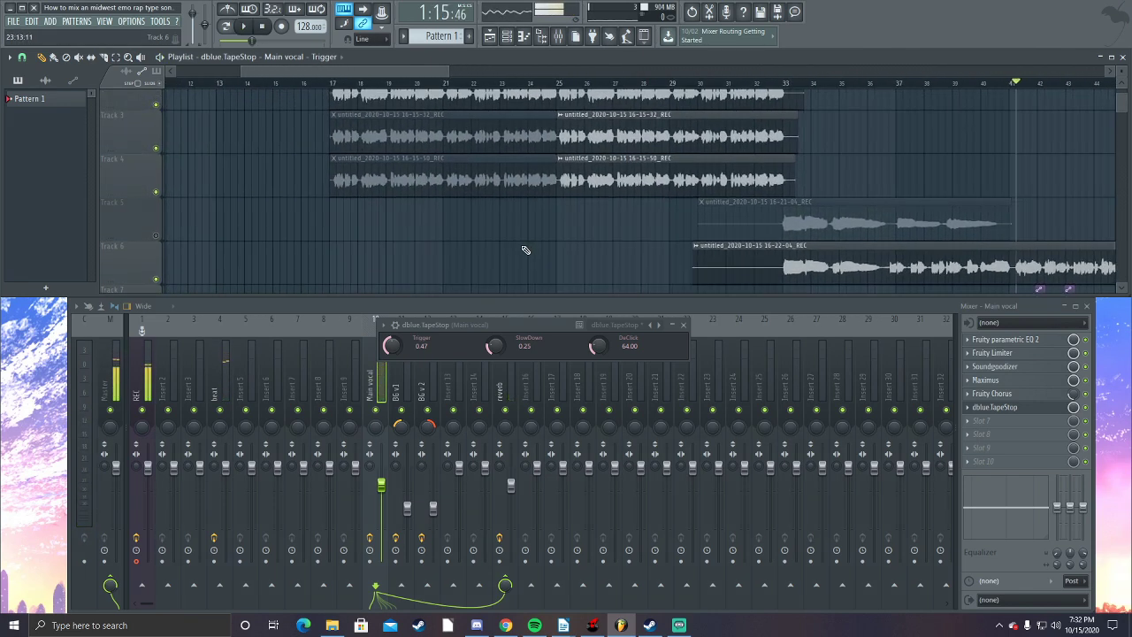
scroll(526, 250, "down", 2)
scroll(523, 246, "down", 3)
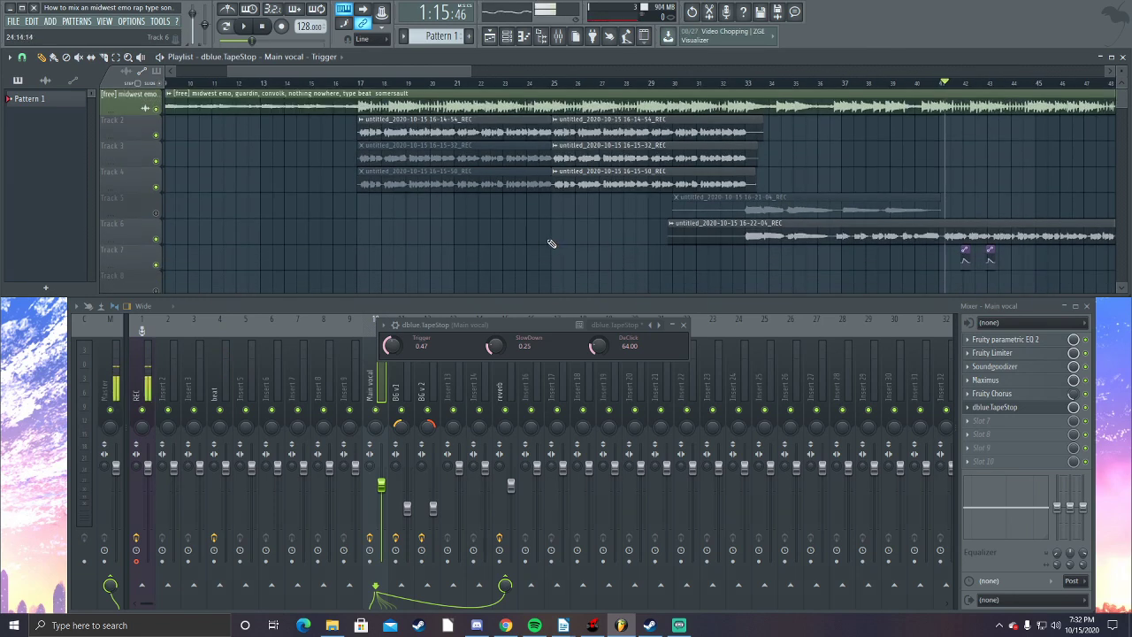
scroll(390, 232, "down", 3)
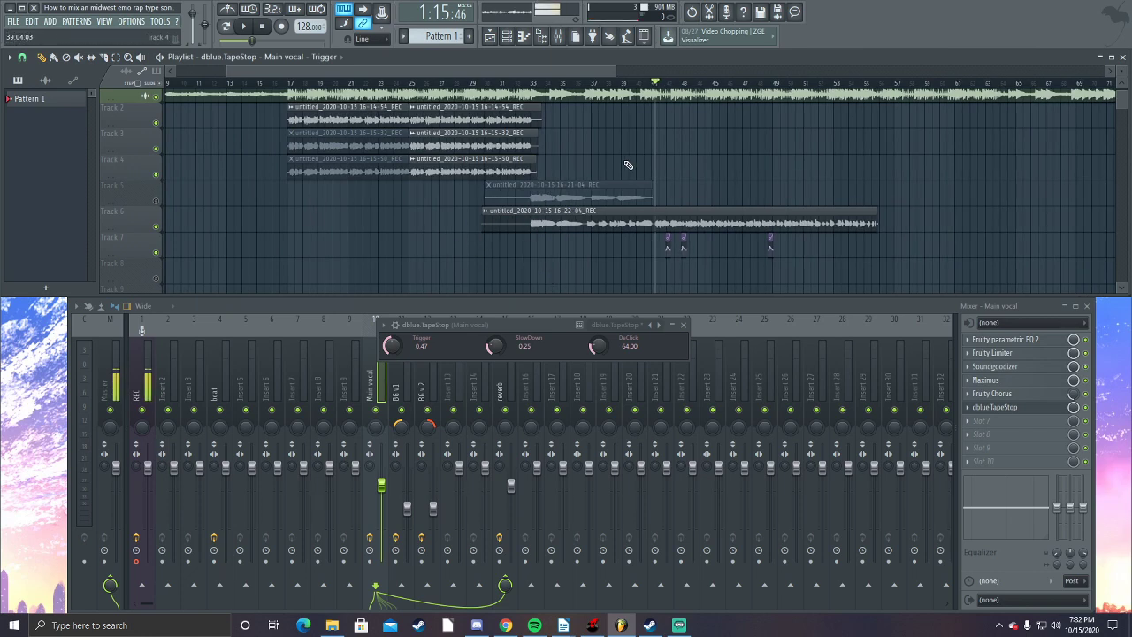
scroll(685, 168, "right", 1)
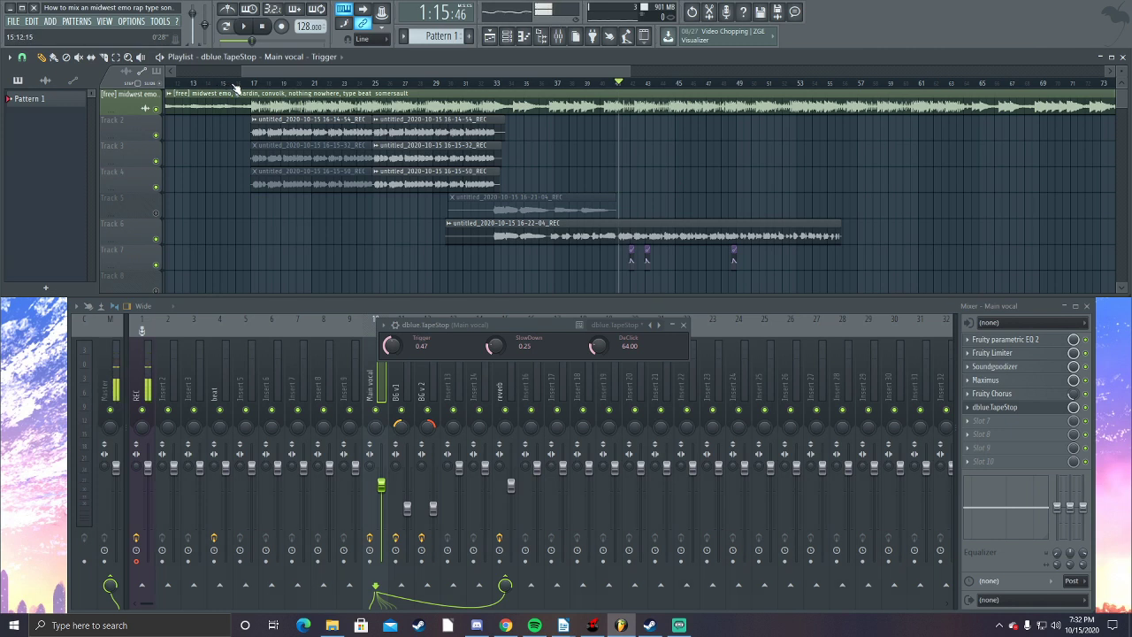
scroll(286, 207, "left", 2)
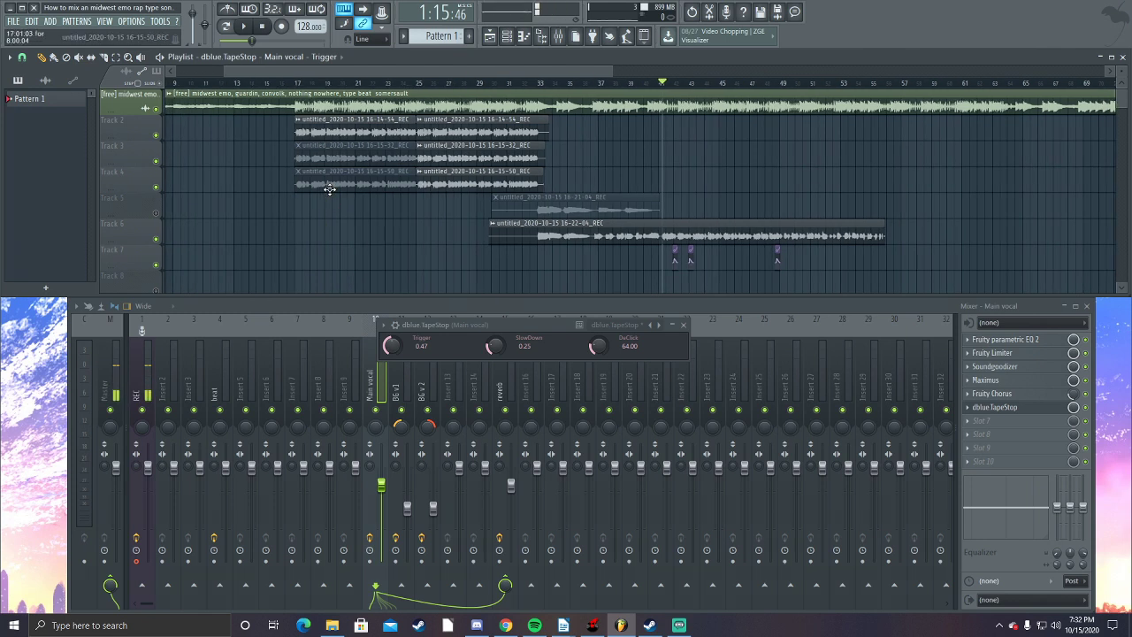